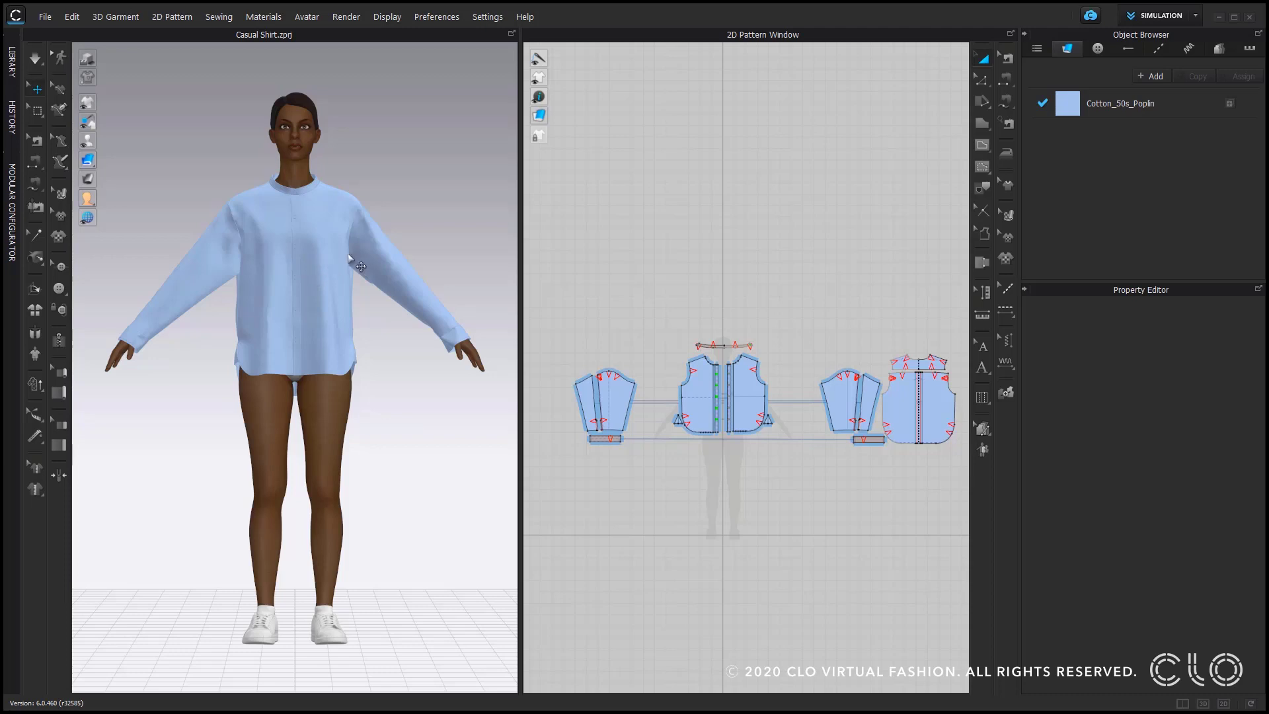
# Cut and sew the front bodice pattern along its horizontal baseline.
pyautogui.scroll(3, 348, 256)
pyautogui.moveTo(324, 202); pyautogui.dragTo(316, 329, button='middle')
pyautogui.moveTo(315, 329); pyautogui.dragTo(947, 349, button='right')
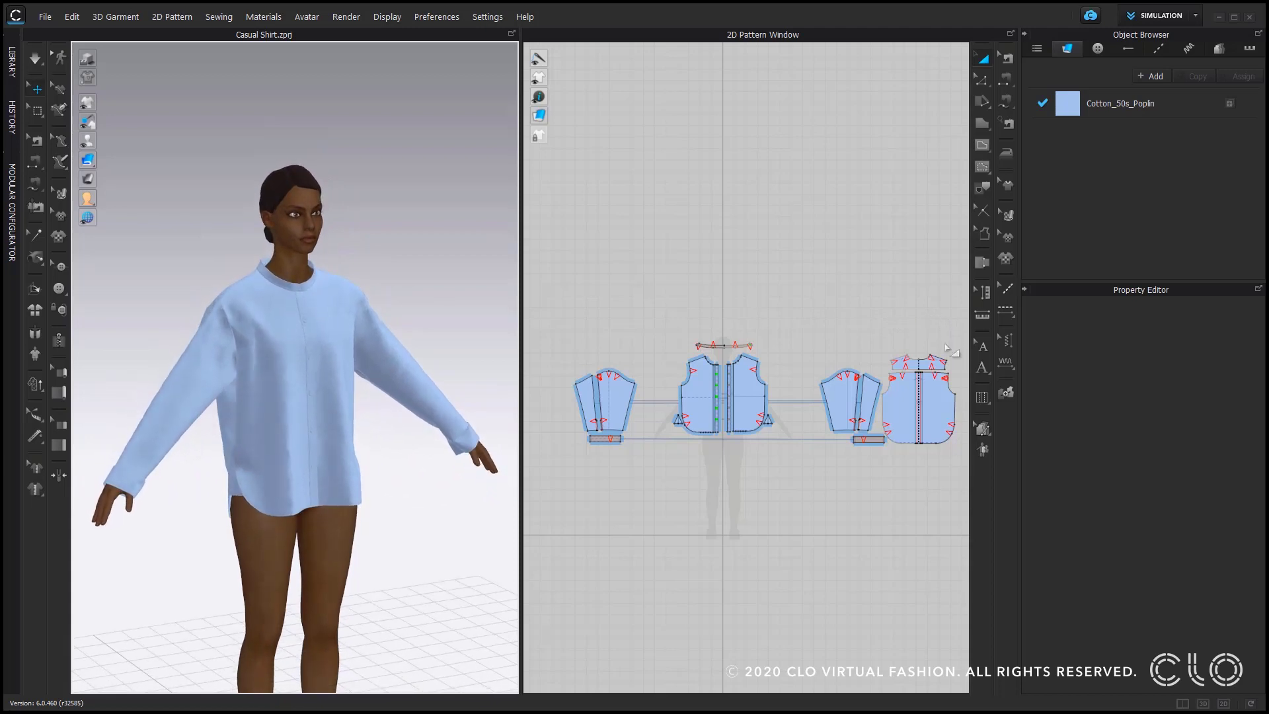
pyautogui.scroll(8, 250, 276)
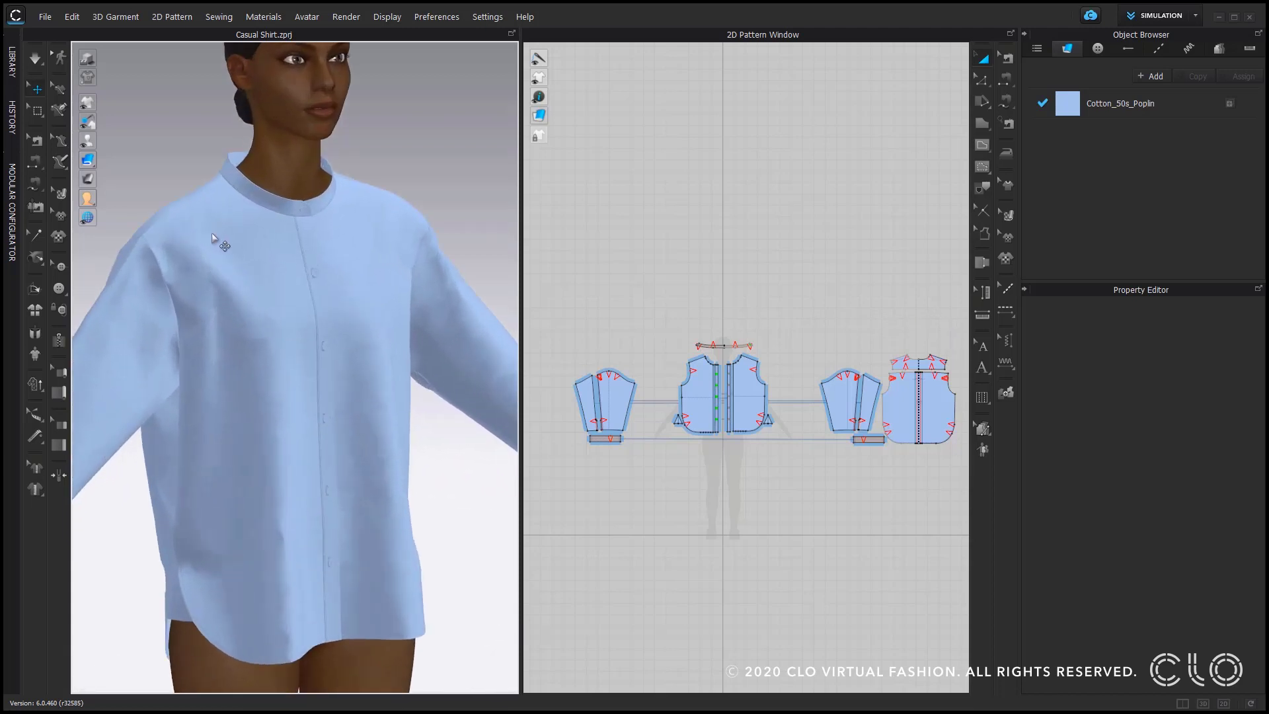
pyautogui.scroll(5, 211, 233)
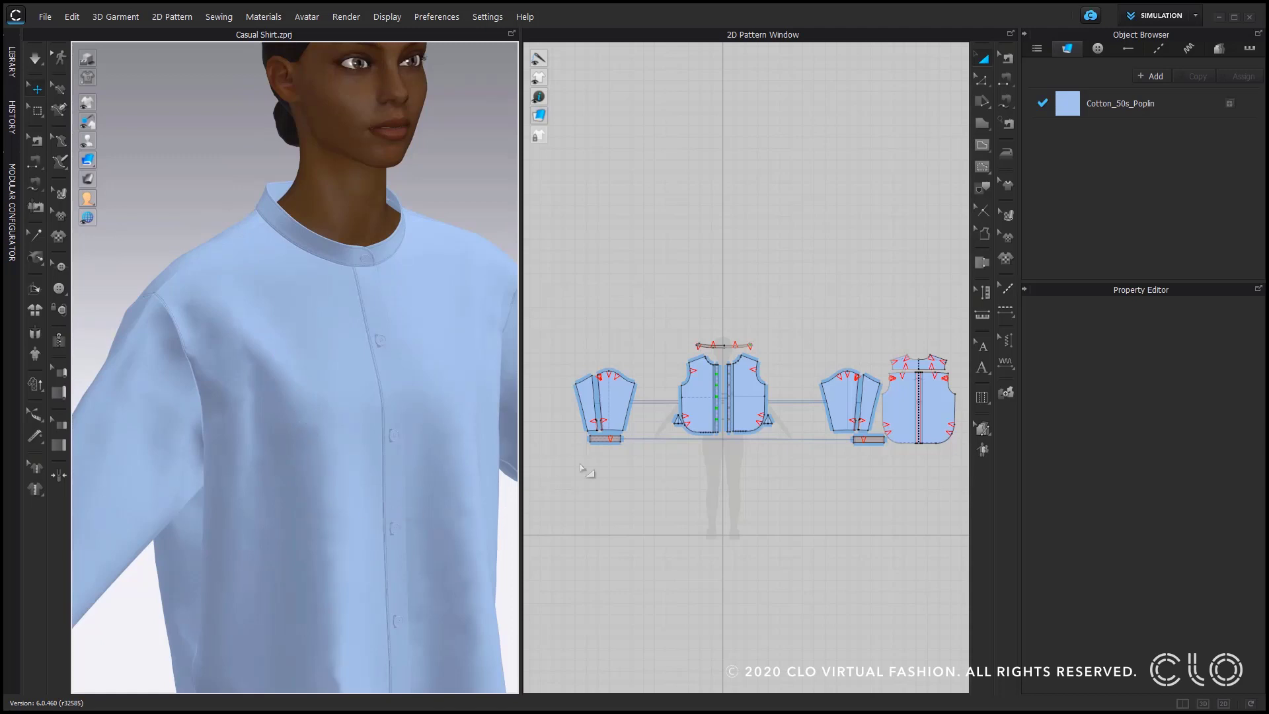
pyautogui.scroll(3, 726, 374)
pyautogui.scroll(5, 726, 375)
pyautogui.moveTo(716, 402); pyautogui.dragTo(866, 289, button='middle')
pyautogui.scroll(3, 853, 304)
pyautogui.moveTo(870, 353); pyautogui.dragTo(938, 347, button='middle')
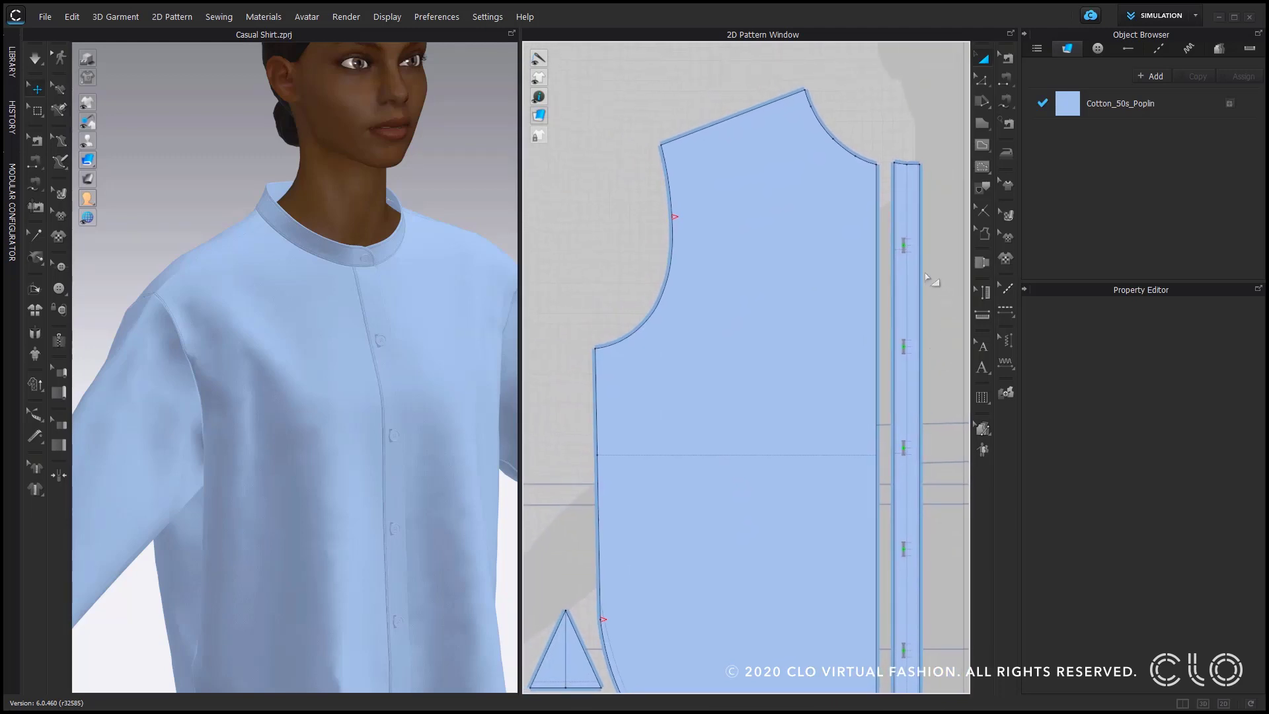
pyautogui.click(988, 190)
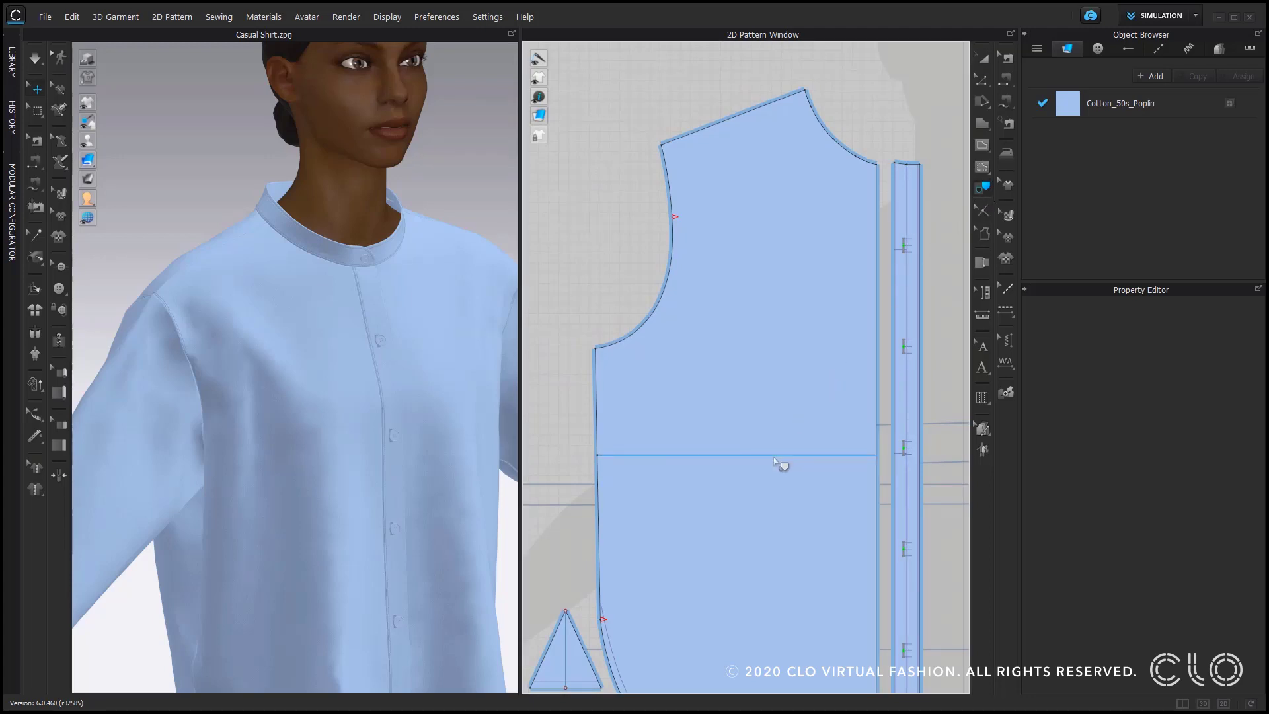
pyautogui.rightClick(777, 462)
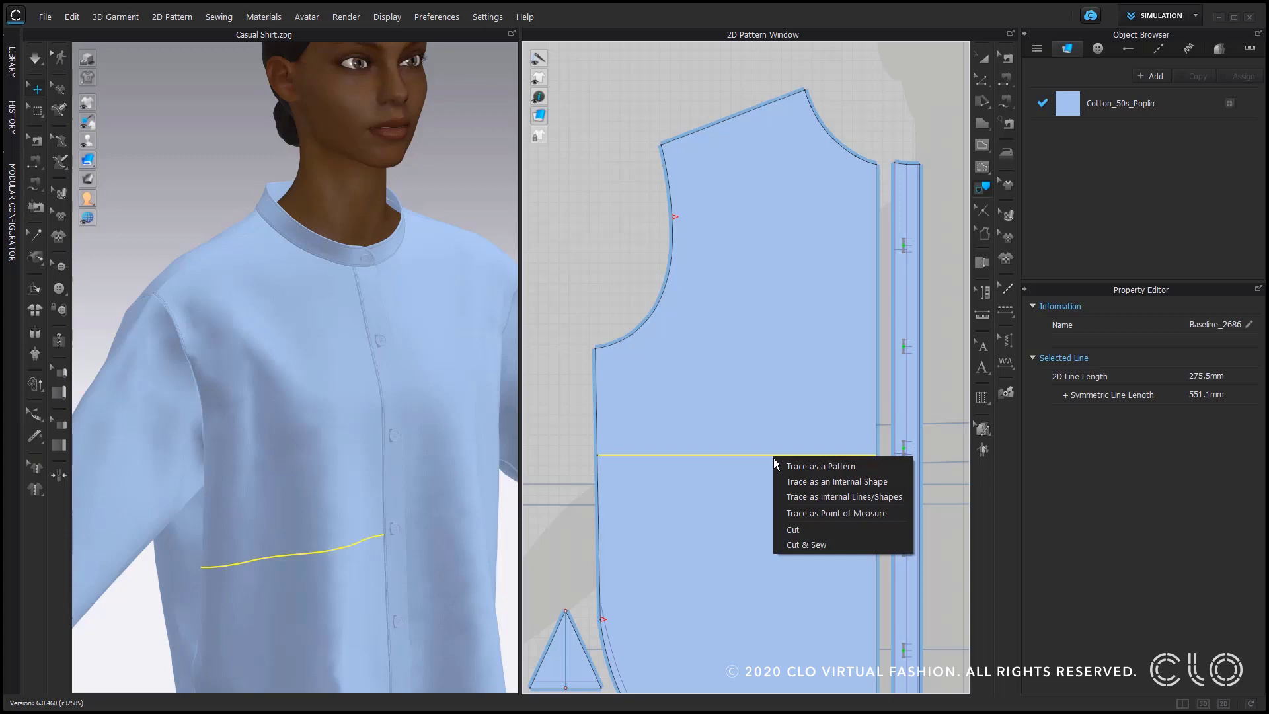
pyautogui.click(841, 550)
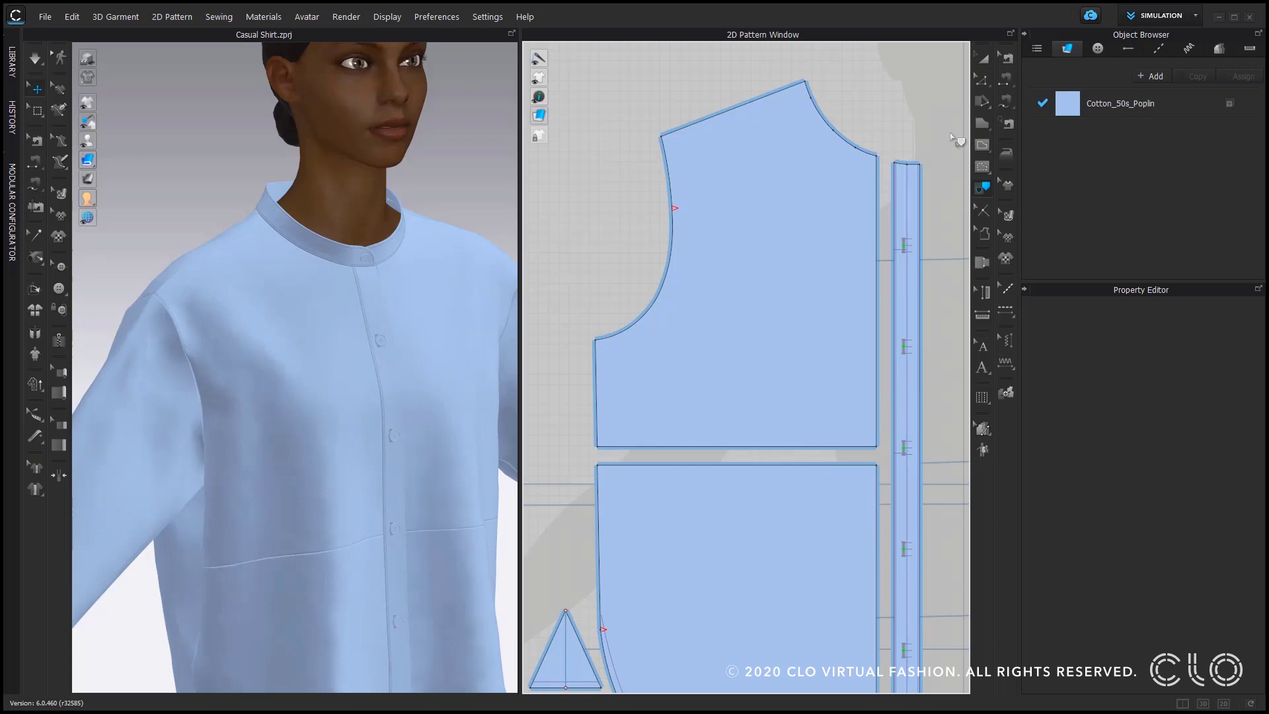
# Draw a vertical internal line about 343 mm long from the shoulder seam to the lower edge of the upper front panel.
pyautogui.click(979, 148)
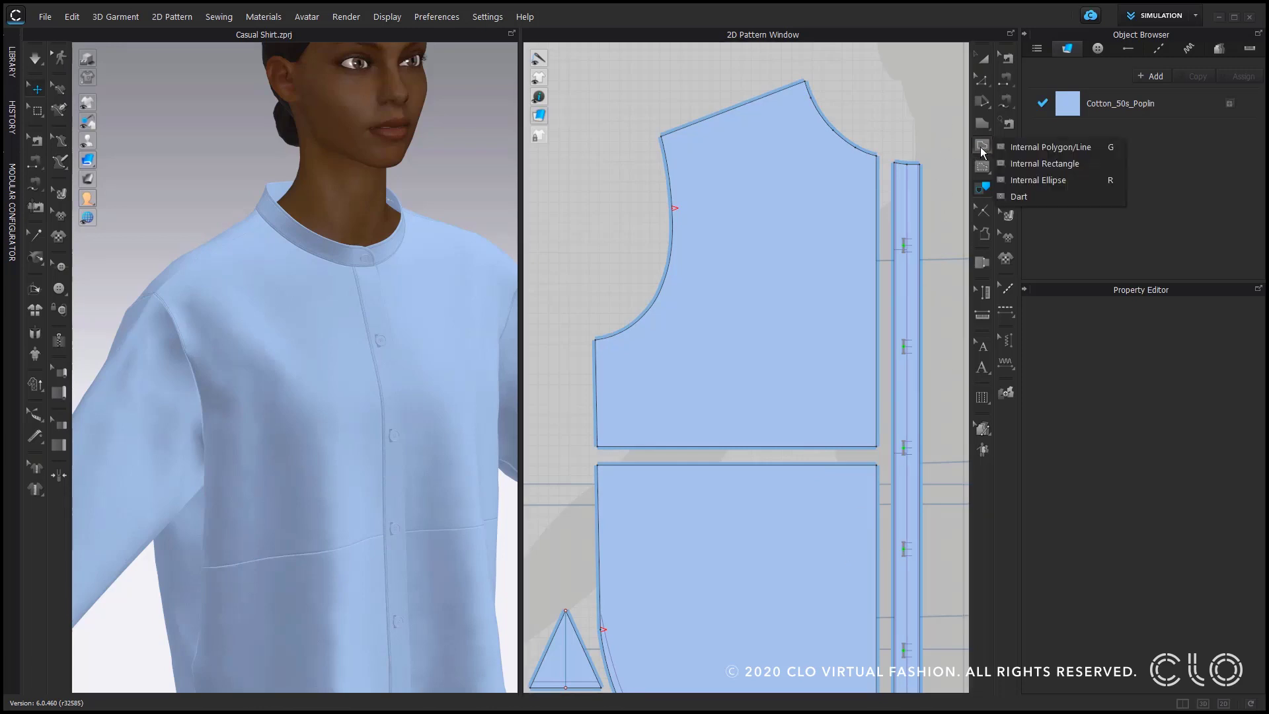
pyautogui.click(1029, 149)
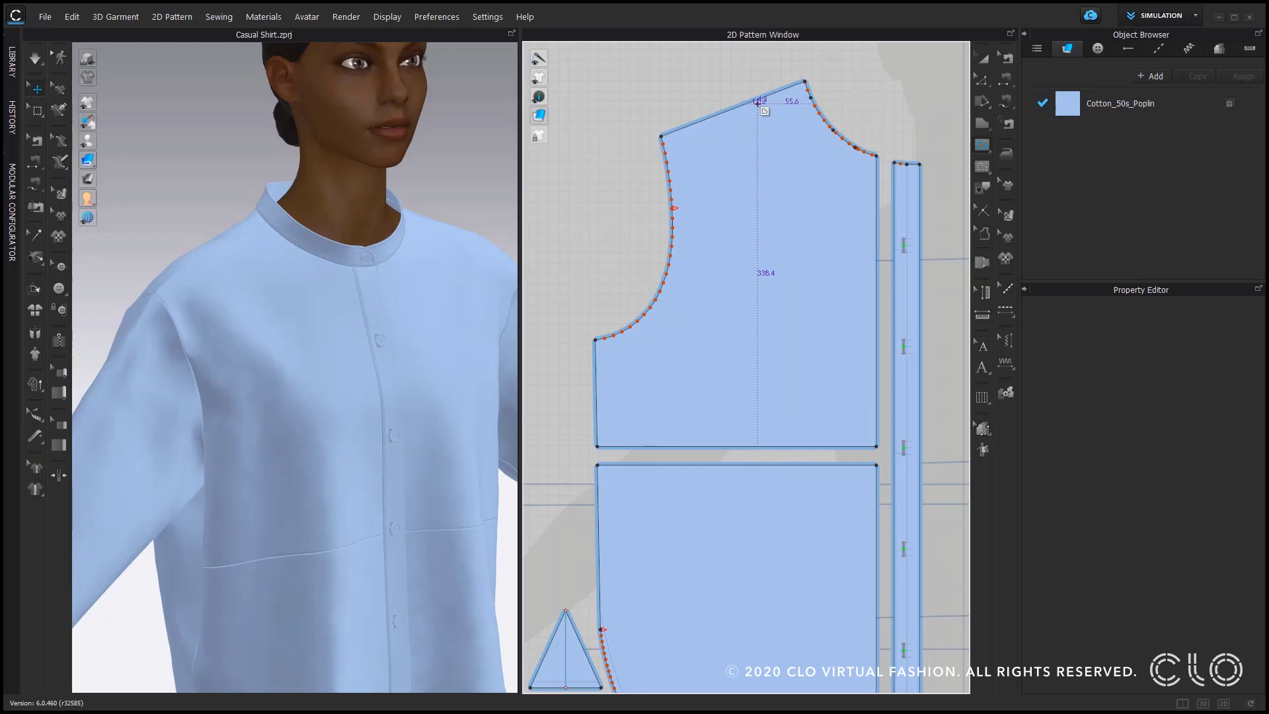
pyautogui.scroll(3, 758, 99)
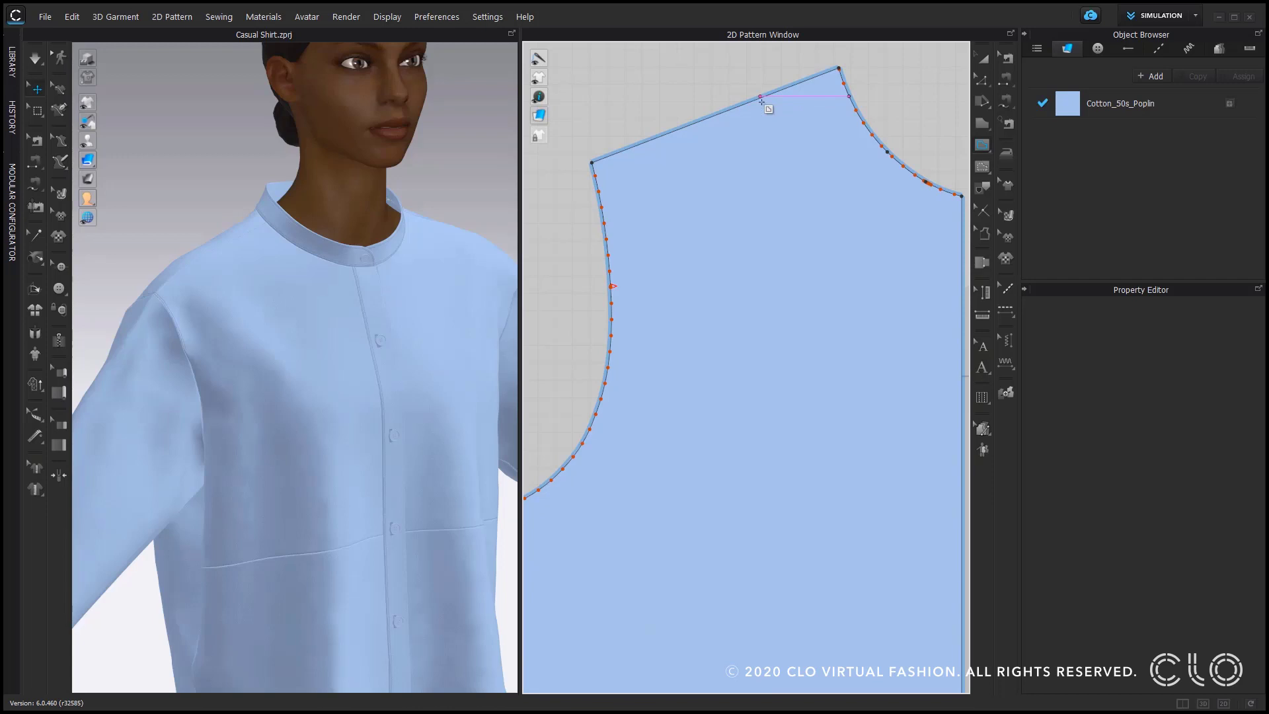
pyautogui.click(762, 99)
pyautogui.scroll(-4, 760, 264)
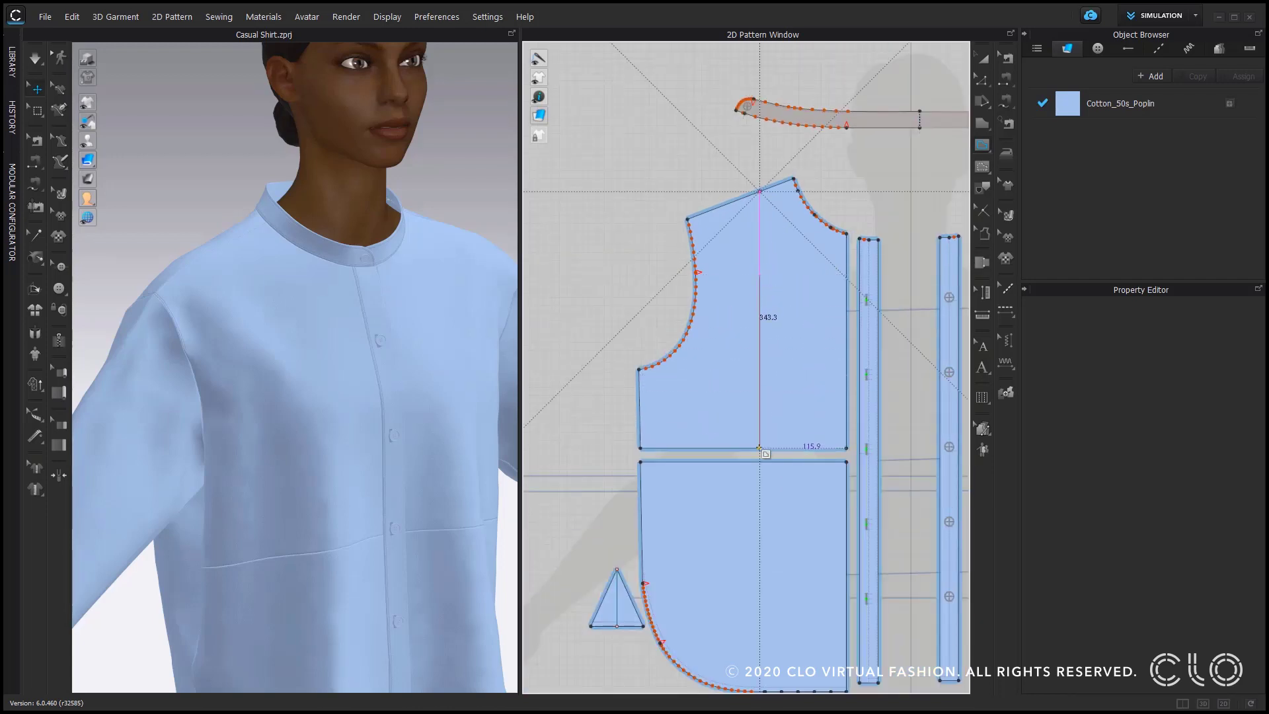
pyautogui.doubleClick(759, 448)
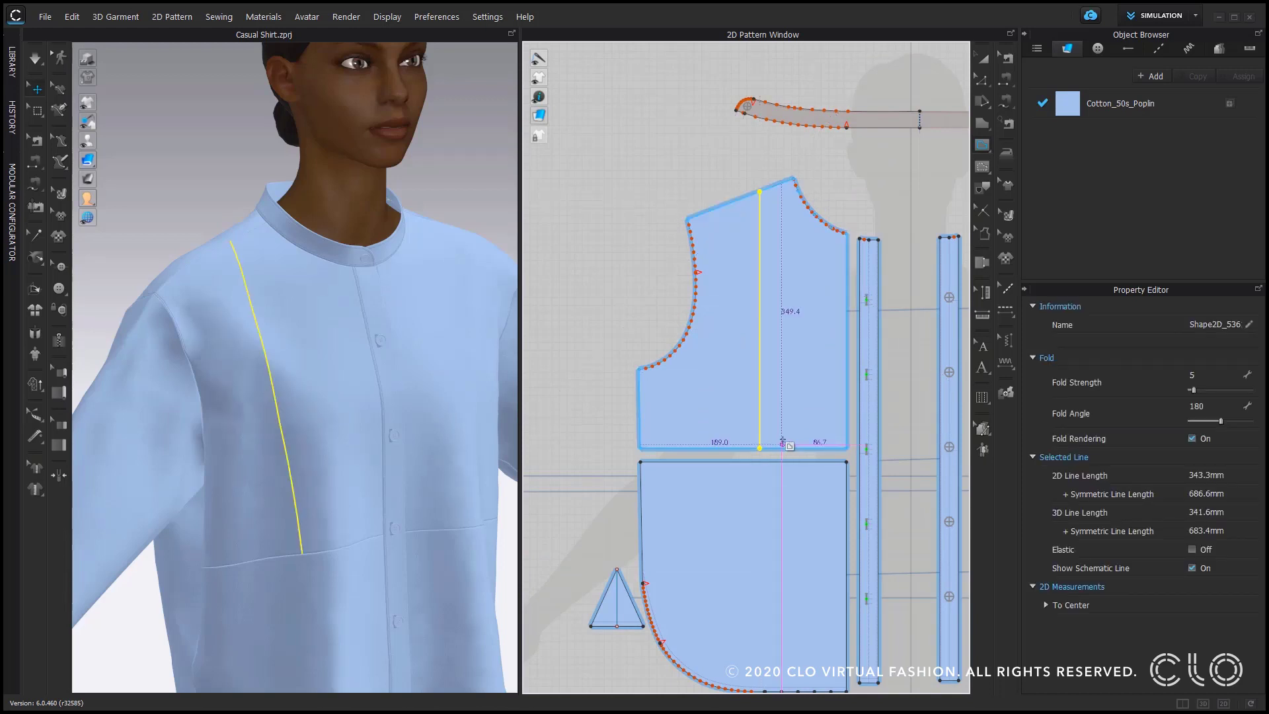
# Offset the vertical line as four internal lines spaced 22 mm apart towards the center front.
pyautogui.click(984, 78)
pyautogui.click(1028, 81)
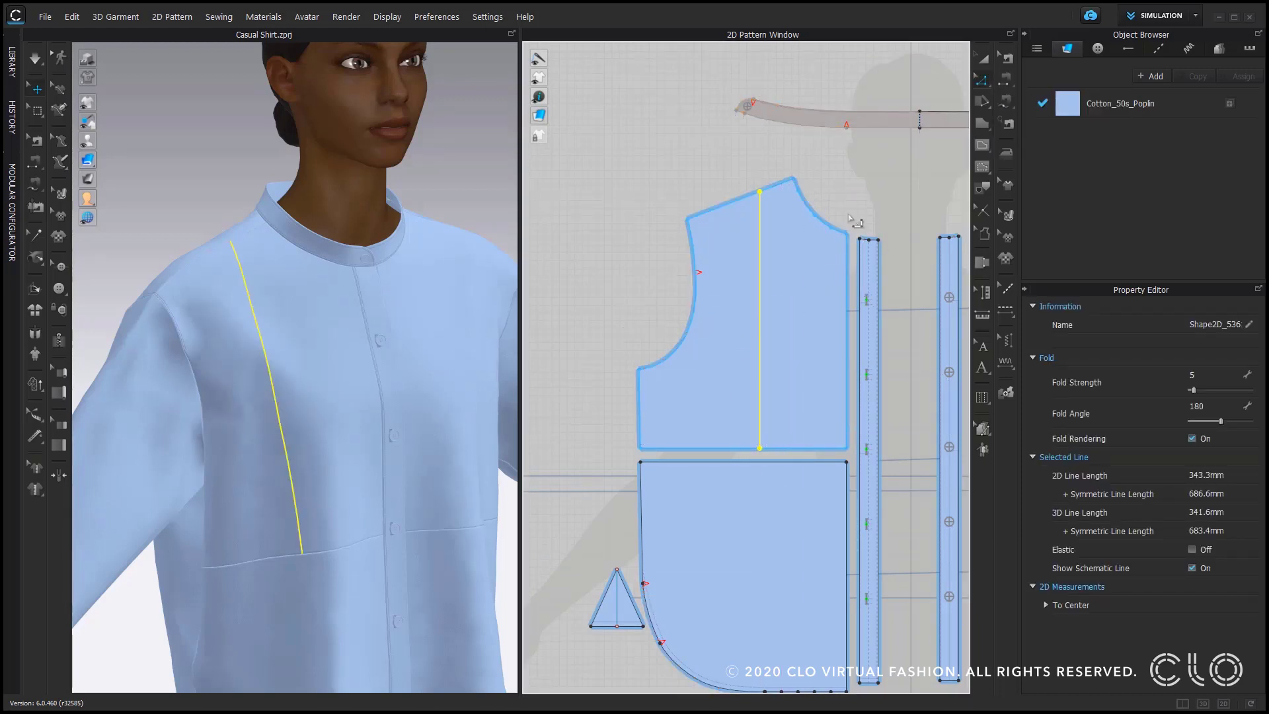
pyautogui.click(760, 284)
pyautogui.rightClick(759, 285)
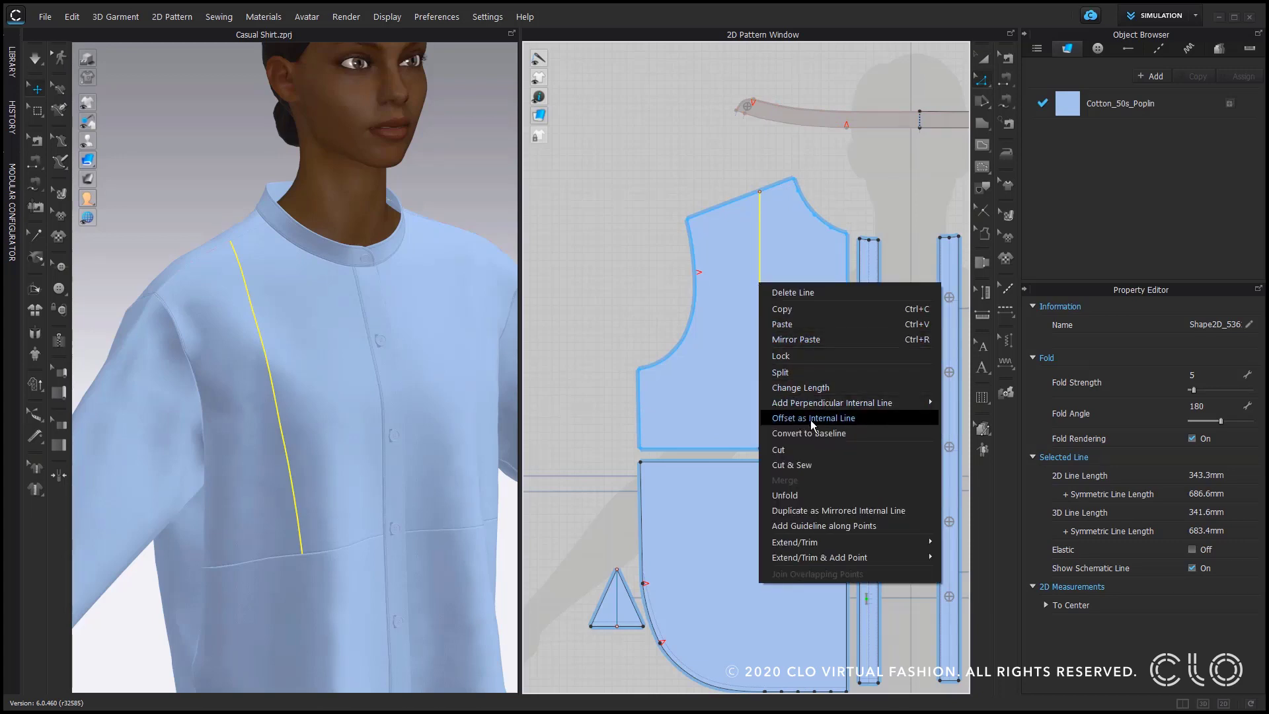
pyautogui.click(878, 418)
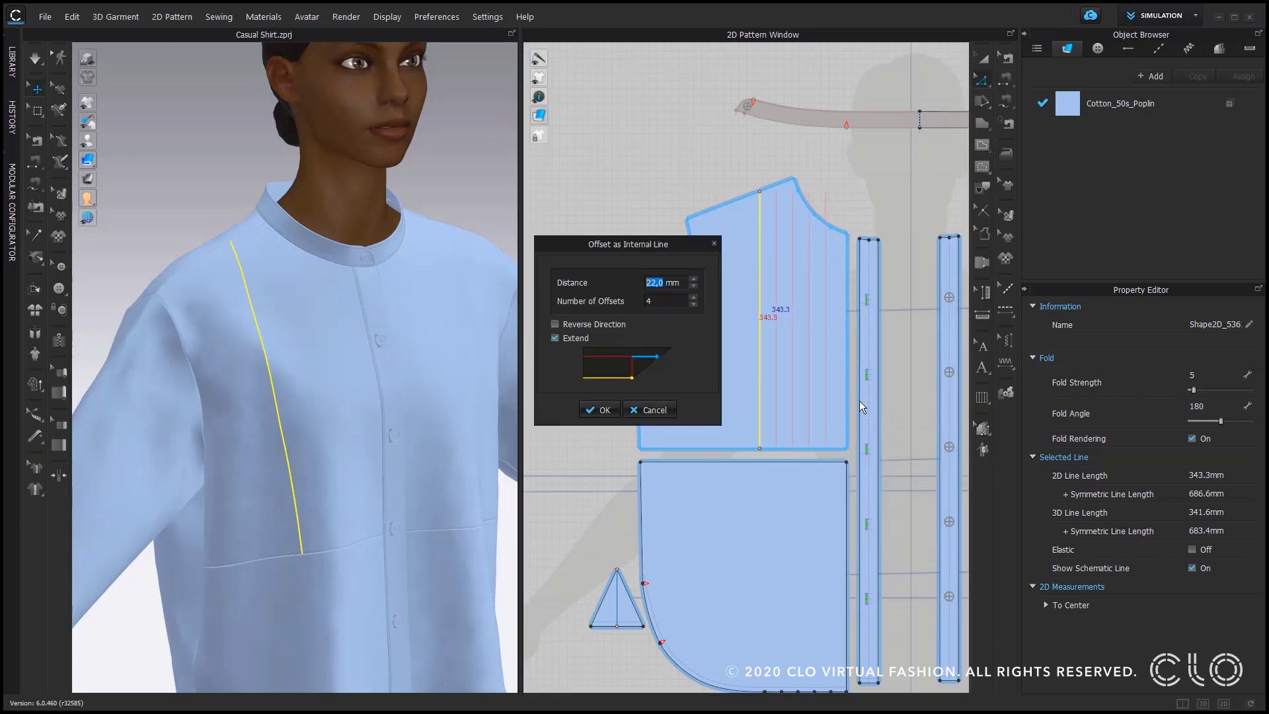
pyautogui.click(694, 304)
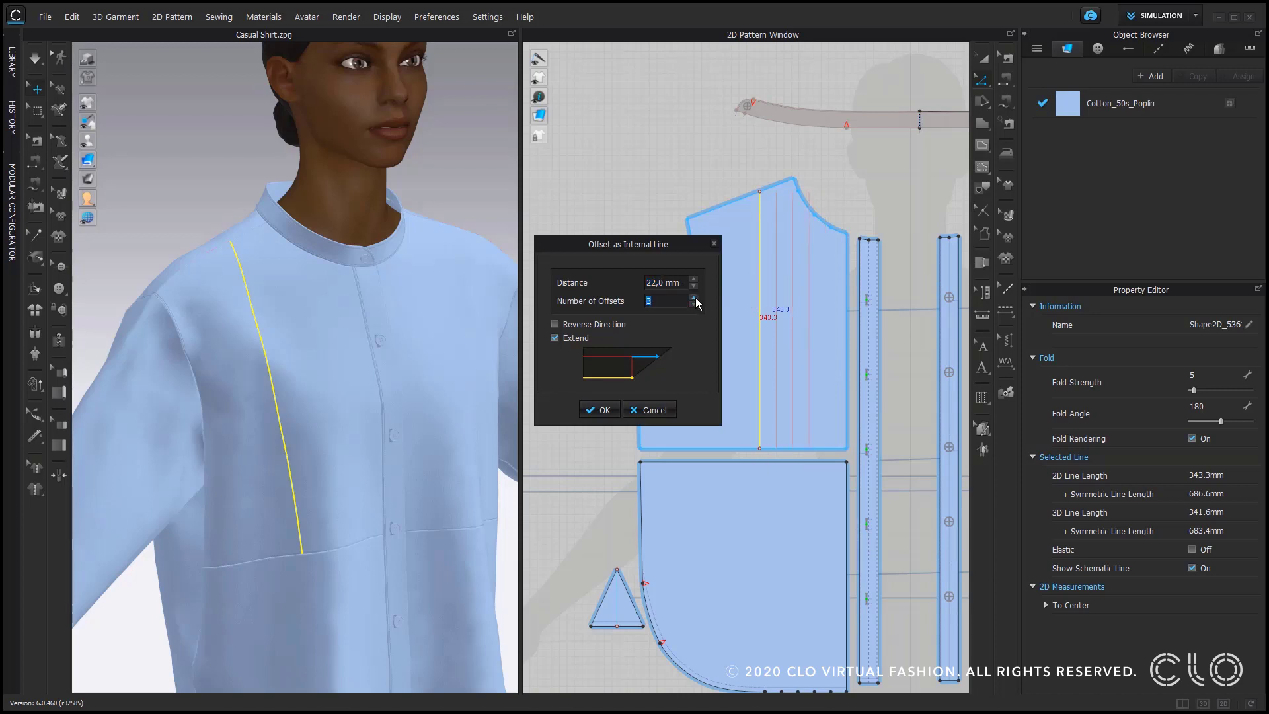
pyautogui.press('BackSpace')
pyautogui.click(693, 286)
pyautogui.click(694, 286)
pyautogui.click(694, 286)
pyautogui.click(694, 286)
pyautogui.click(694, 279)
pyautogui.click(693, 279)
pyautogui.click(693, 279)
pyautogui.click(693, 279)
pyautogui.click(693, 279)
pyautogui.click(693, 279)
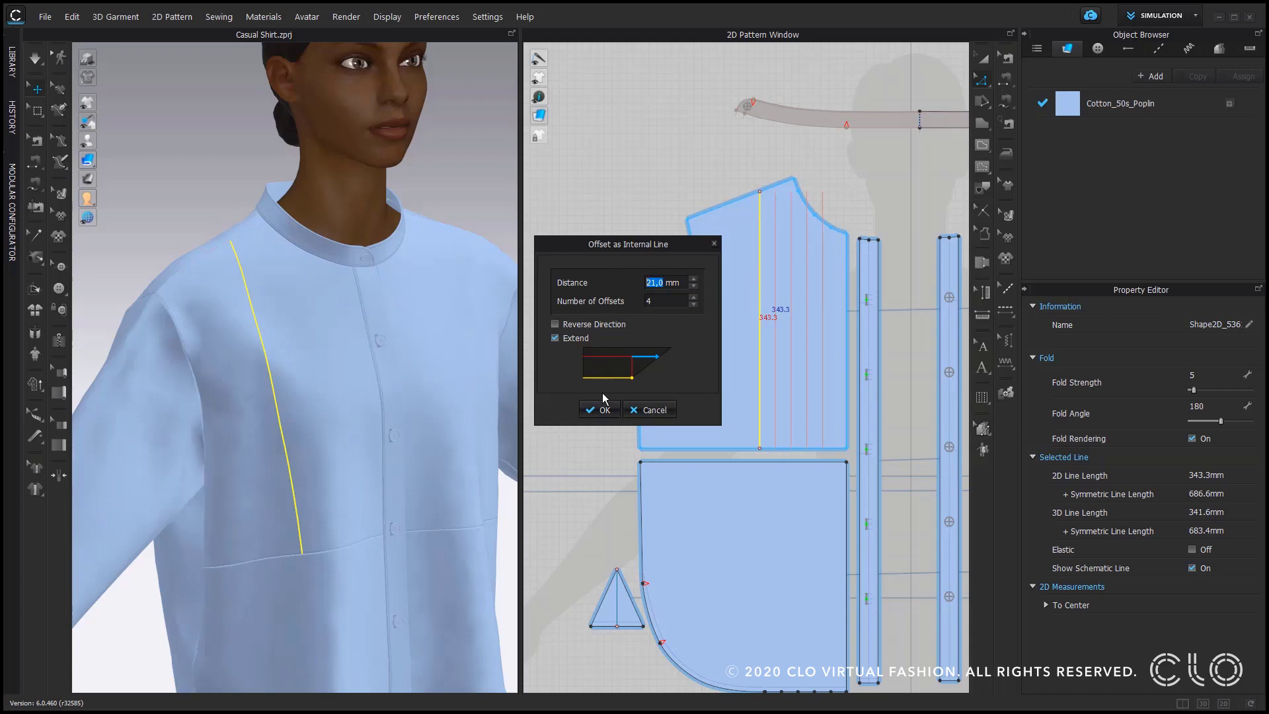
pyautogui.click(693, 280)
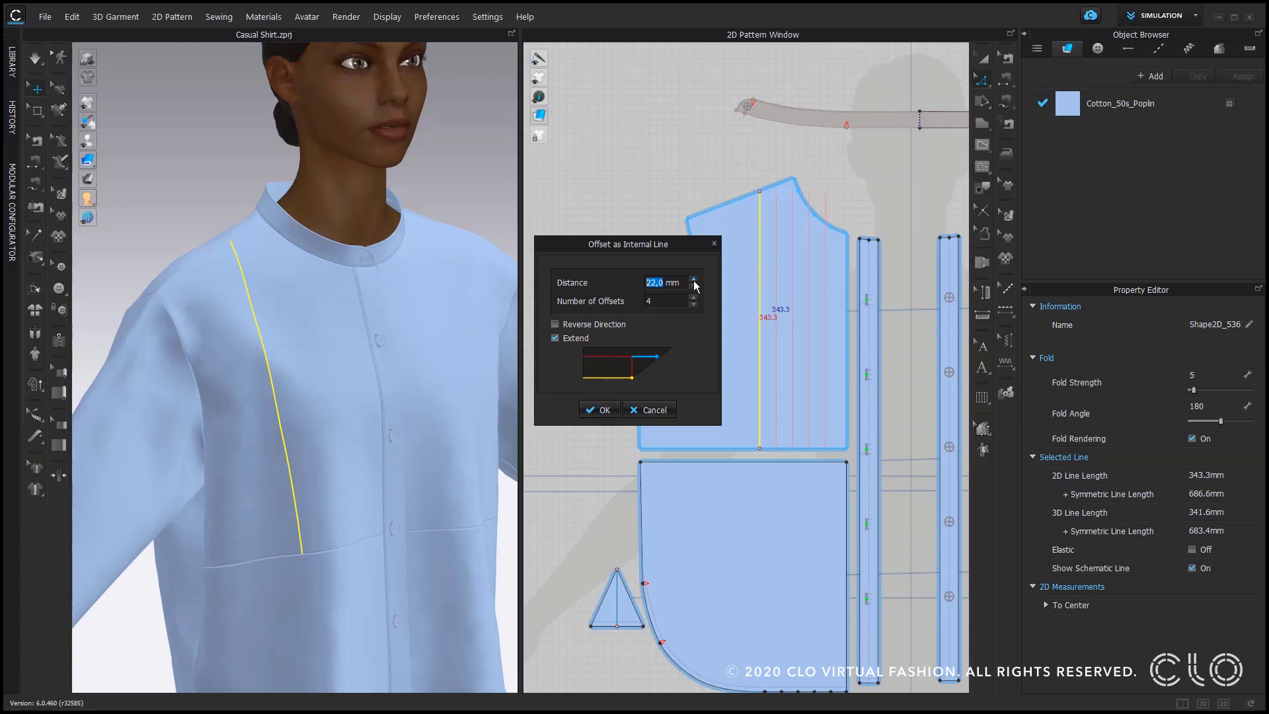
pyautogui.click(688, 338)
pyautogui.click(603, 410)
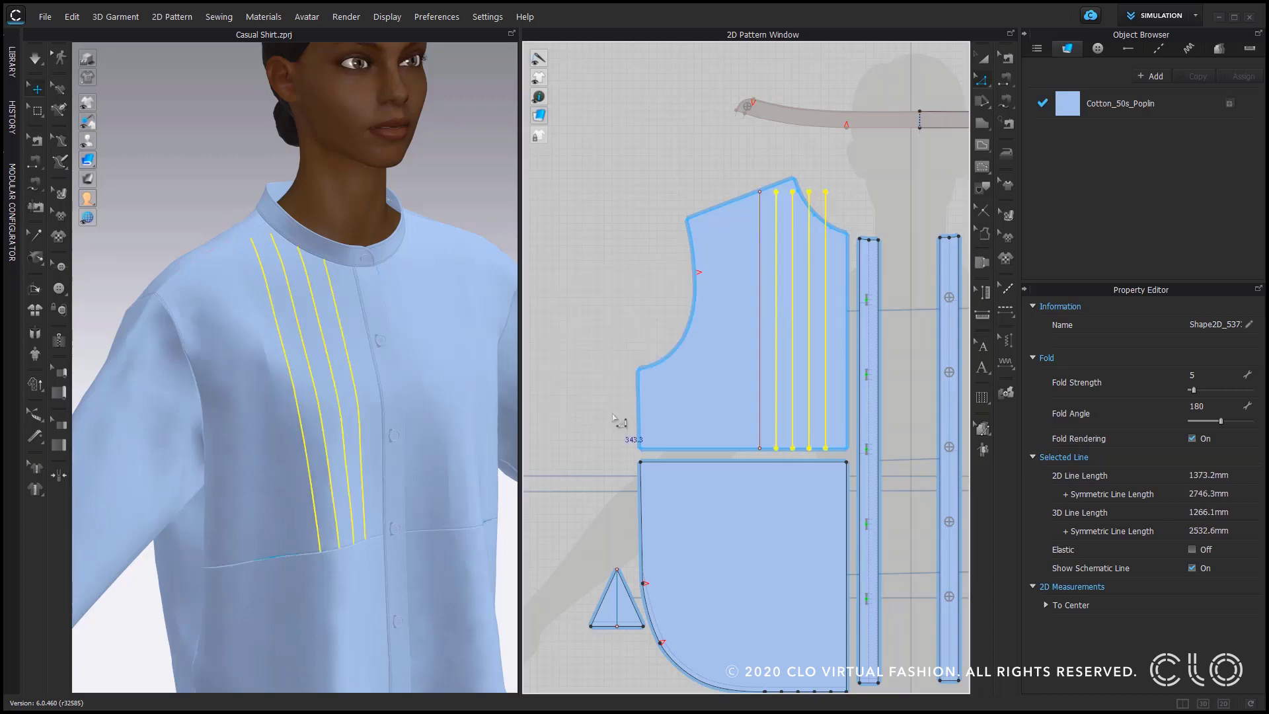
# Extend or trim the four offset lines to the pattern outline, adding points where they meet it.
pyautogui.rightClick(777, 360)
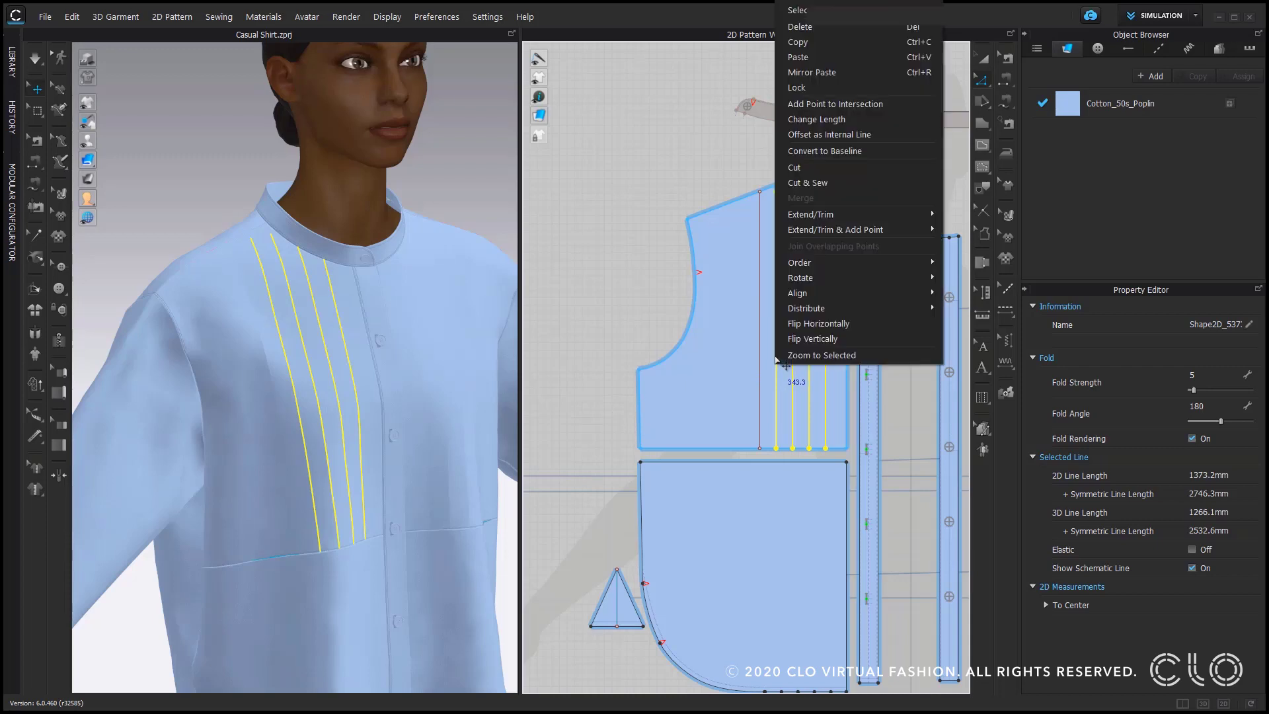
pyautogui.moveTo(857, 236)
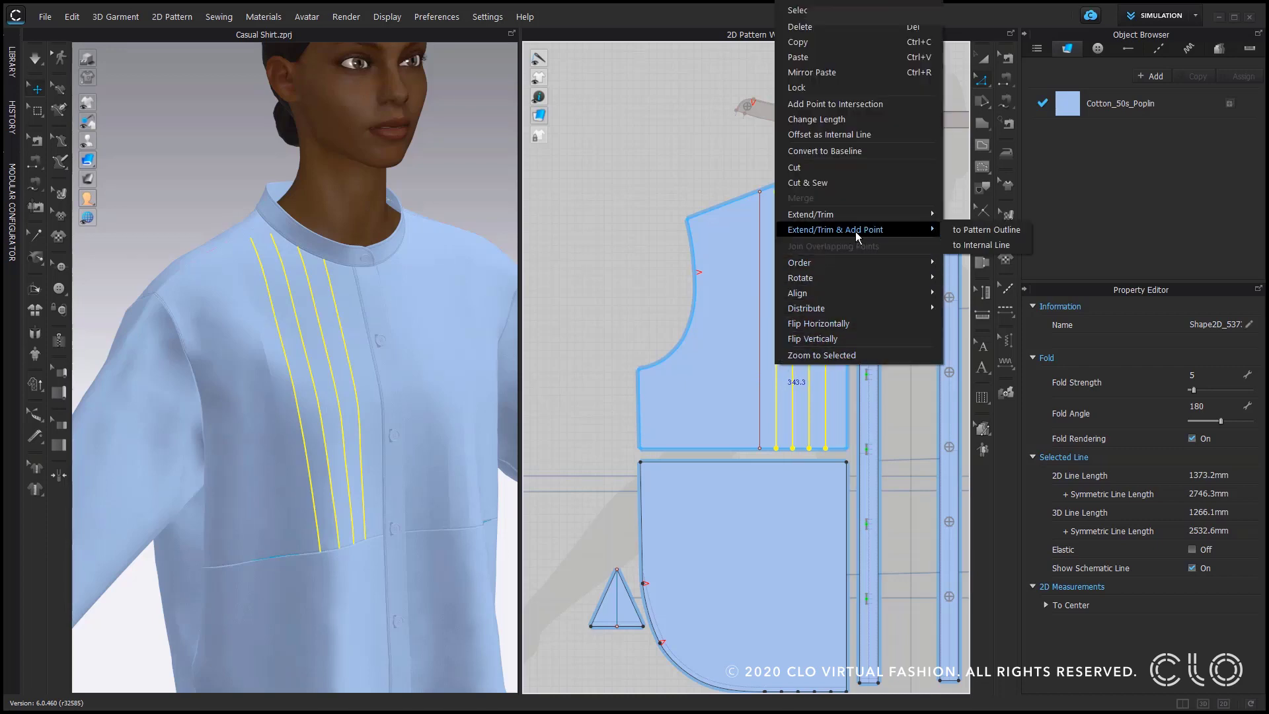
pyautogui.click(1023, 231)
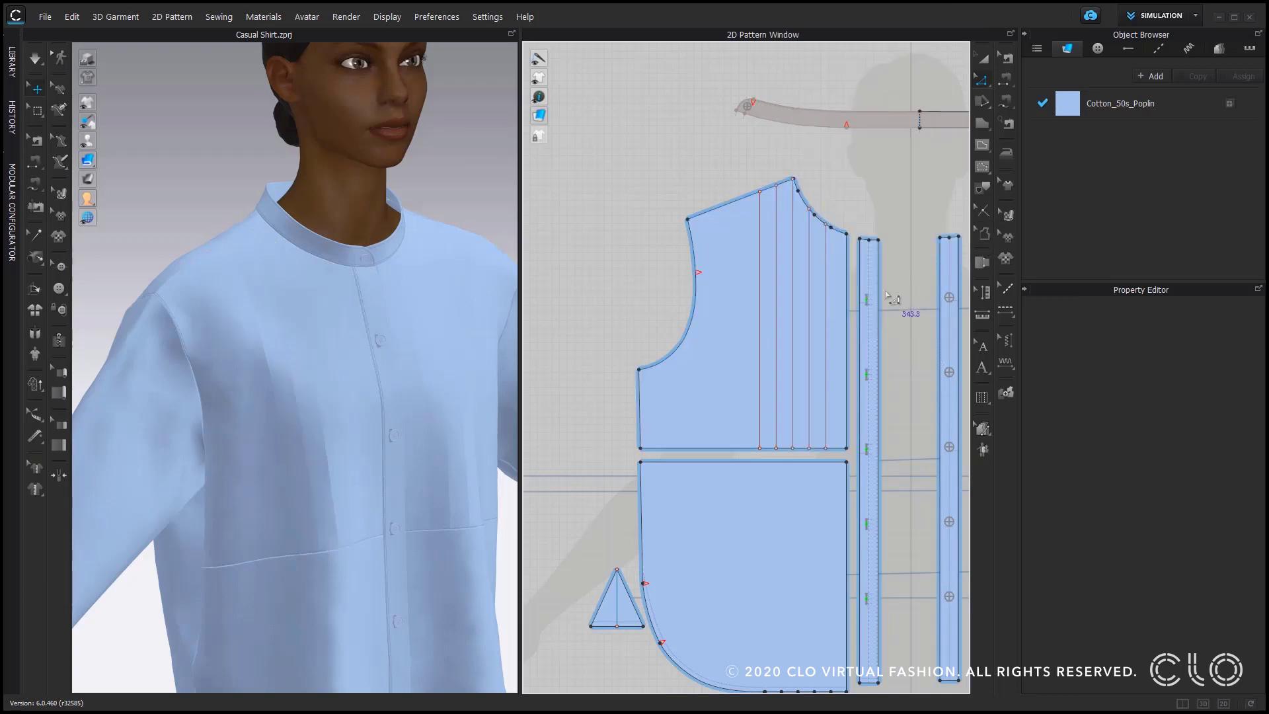
# Cut the upper front panel along all five vertical internal lines, without sewing the pieces.
pyautogui.scroll(2, 854, 356)
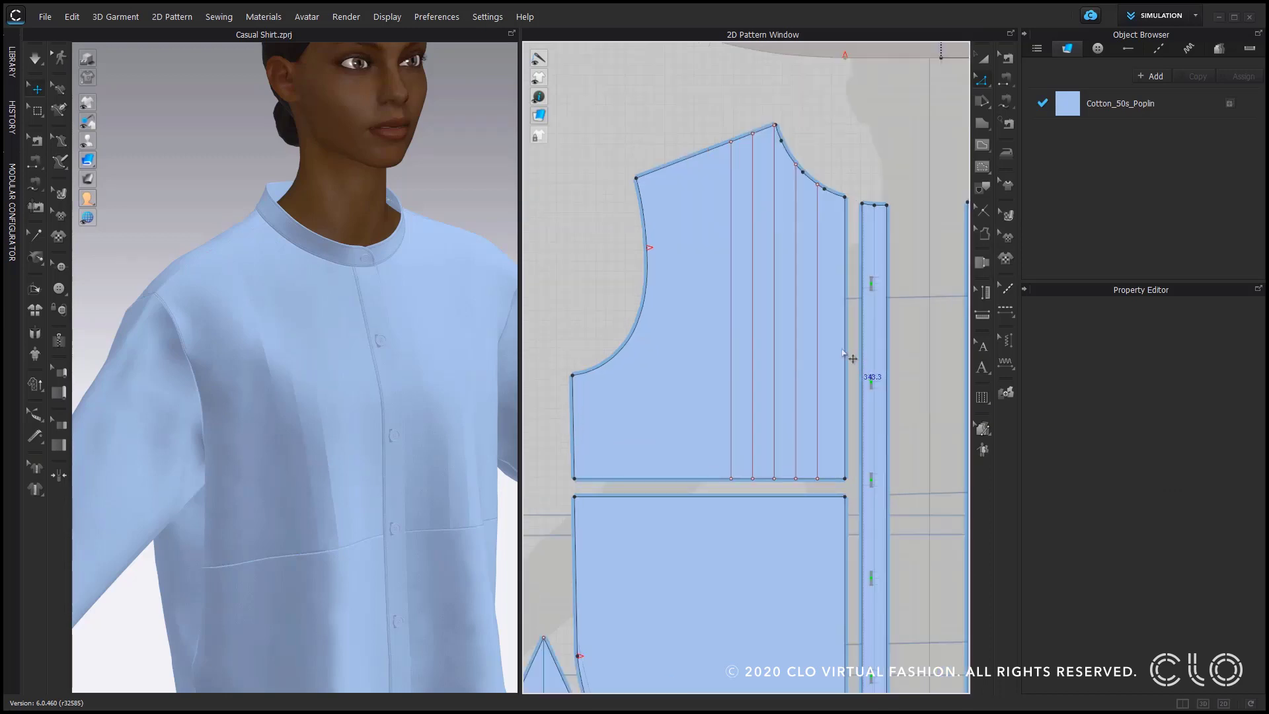
pyautogui.click(730, 358)
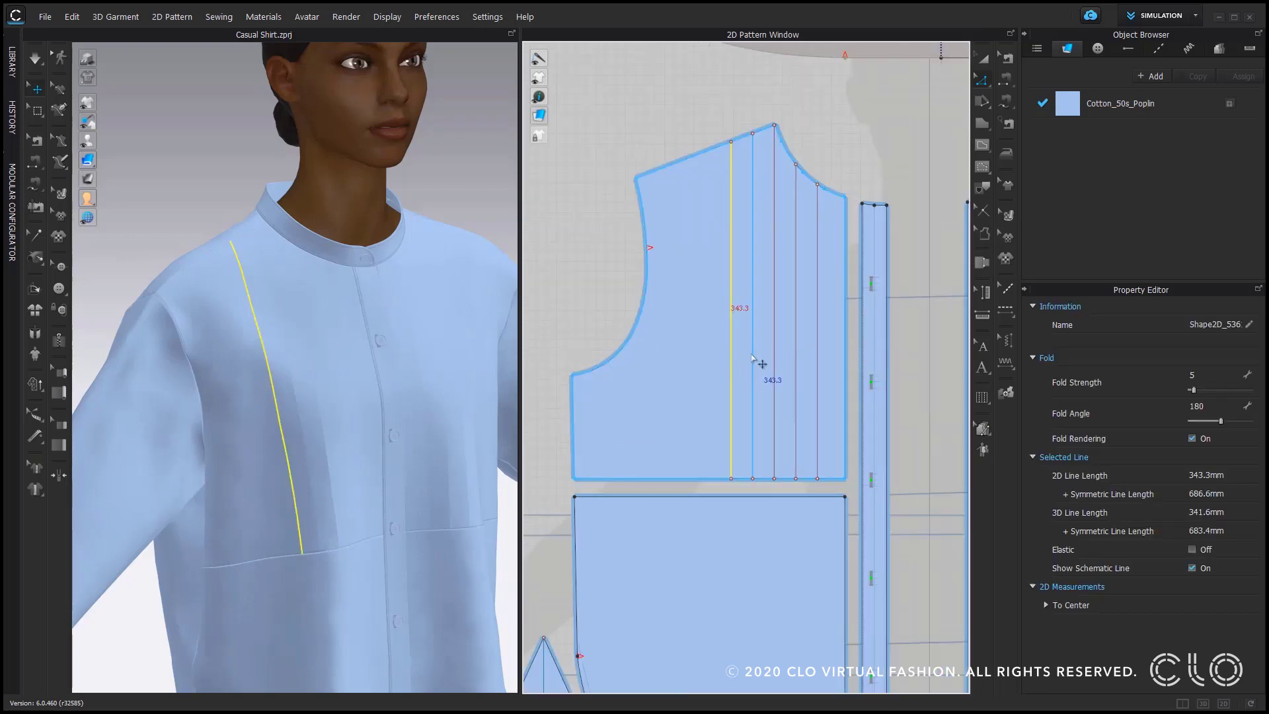
pyautogui.keyDown('shift'); pyautogui.click(752, 359); pyautogui.keyUp('shift')
pyautogui.keyDown('shift'); pyautogui.click(774, 360); pyautogui.keyUp('shift')
pyautogui.keyDown('shift'); pyautogui.click(796, 357); pyautogui.keyUp('shift')
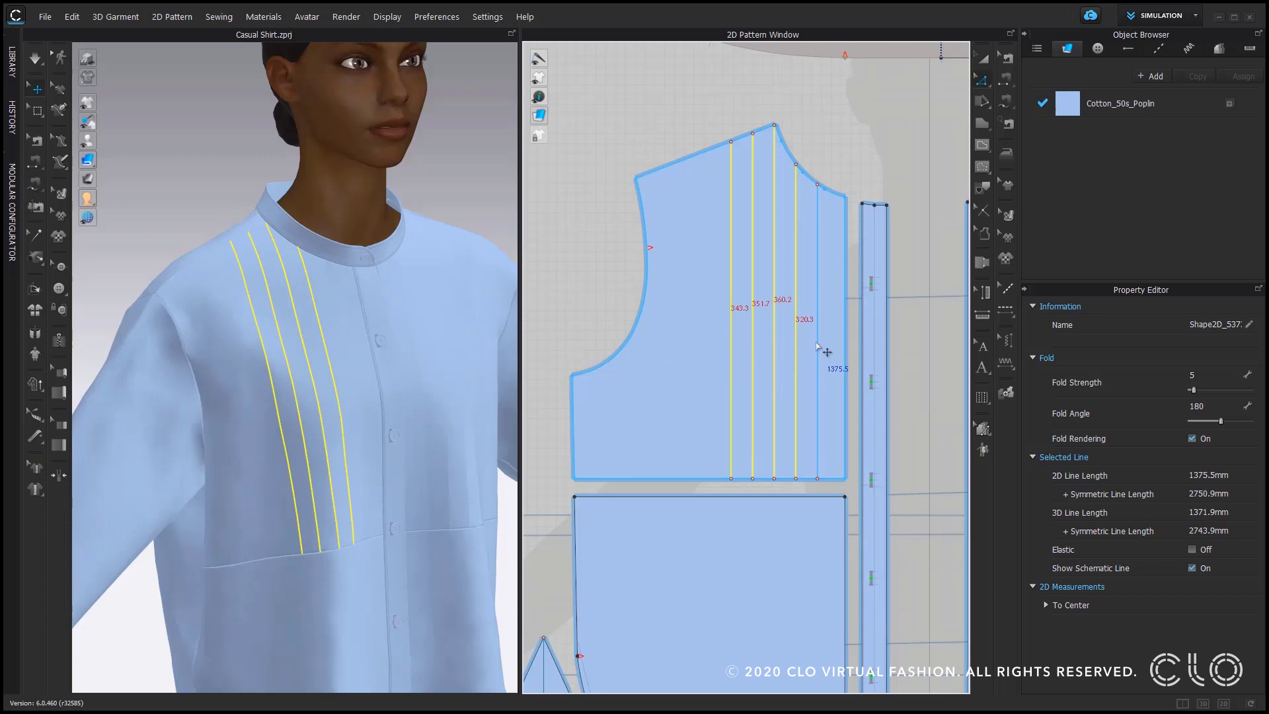
pyautogui.keyDown('shift'); pyautogui.click(818, 345); pyautogui.keyUp('shift')
pyautogui.rightClick(819, 344)
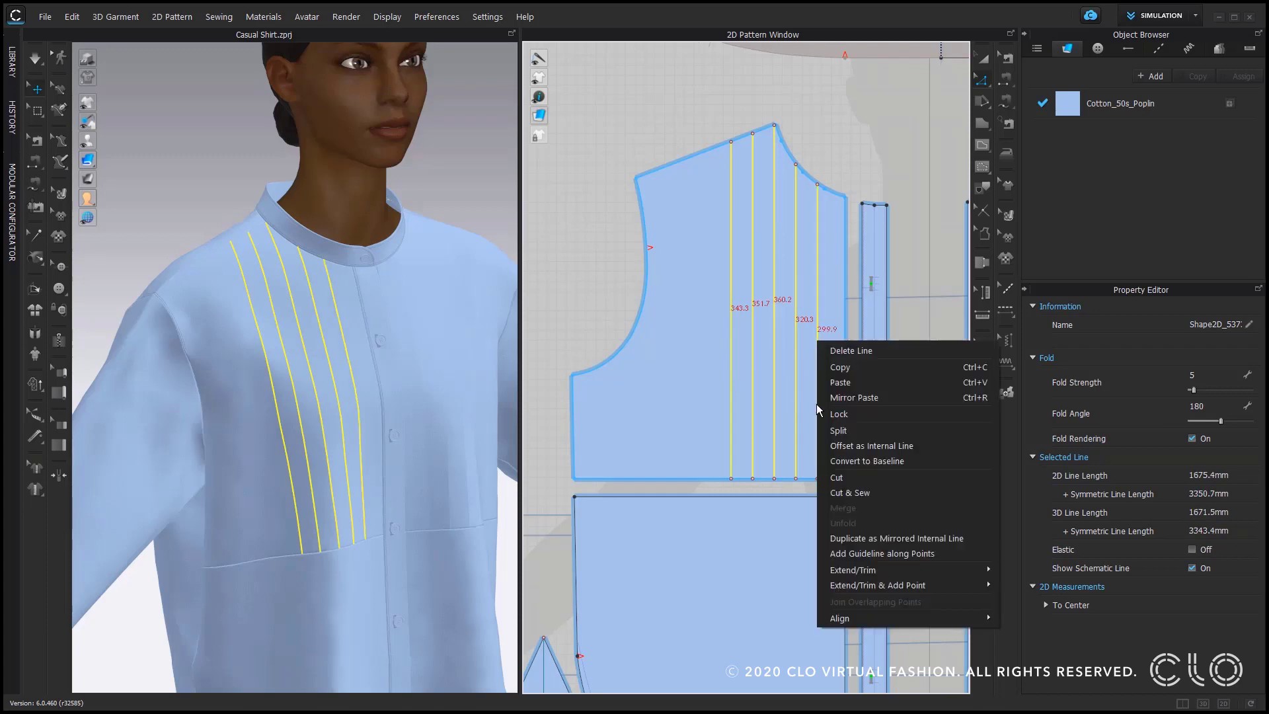
pyautogui.click(850, 478)
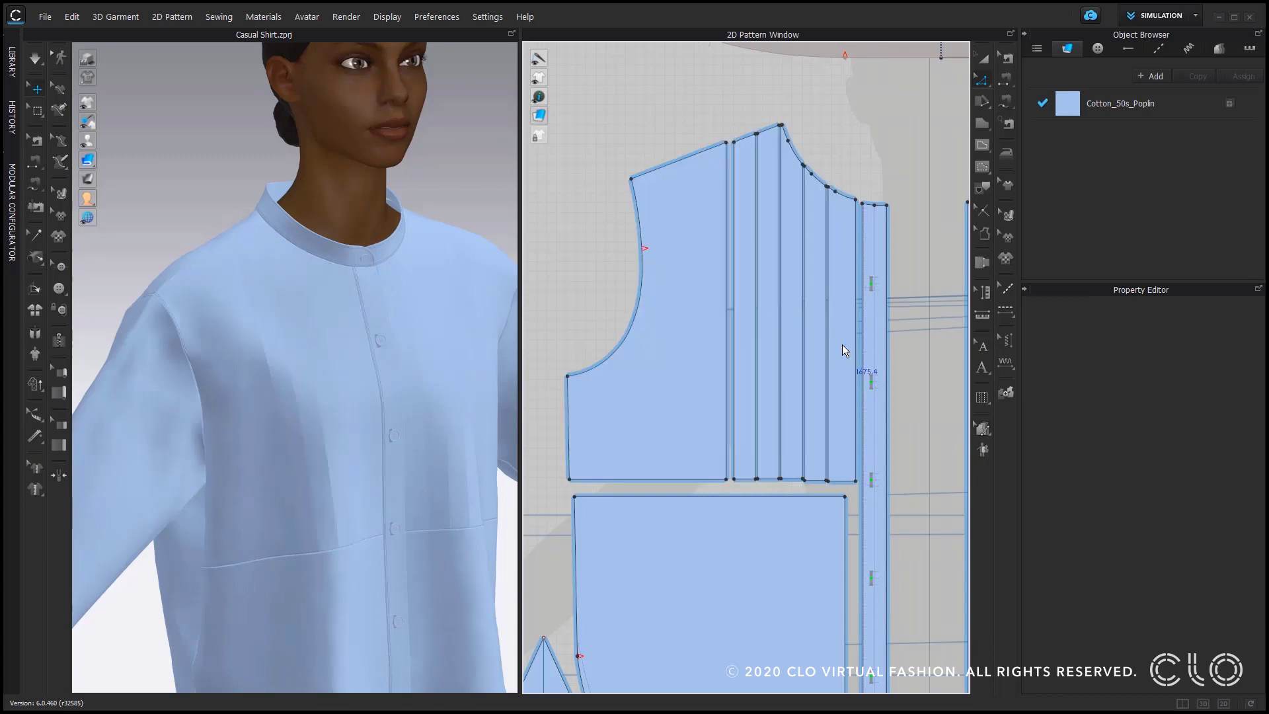
# Move the armhole panel and the cut strips of the buttonhole-side front apart, leaving gaps between all pieces.
pyautogui.scroll(-5, 842, 344)
pyautogui.moveTo(871, 291); pyautogui.dragTo(785, 296, button='middle')
pyautogui.click(983, 58)
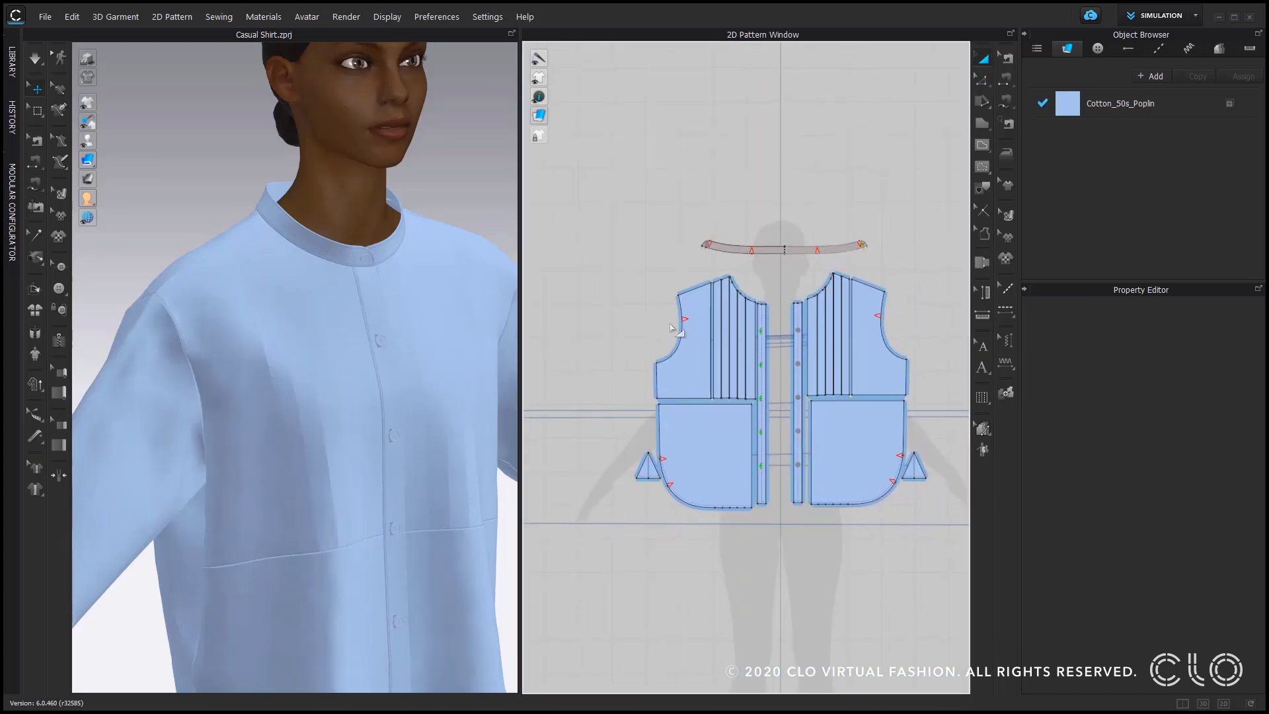
pyautogui.click(670, 381)
pyautogui.moveTo(670, 381); pyautogui.dragTo(593, 370)
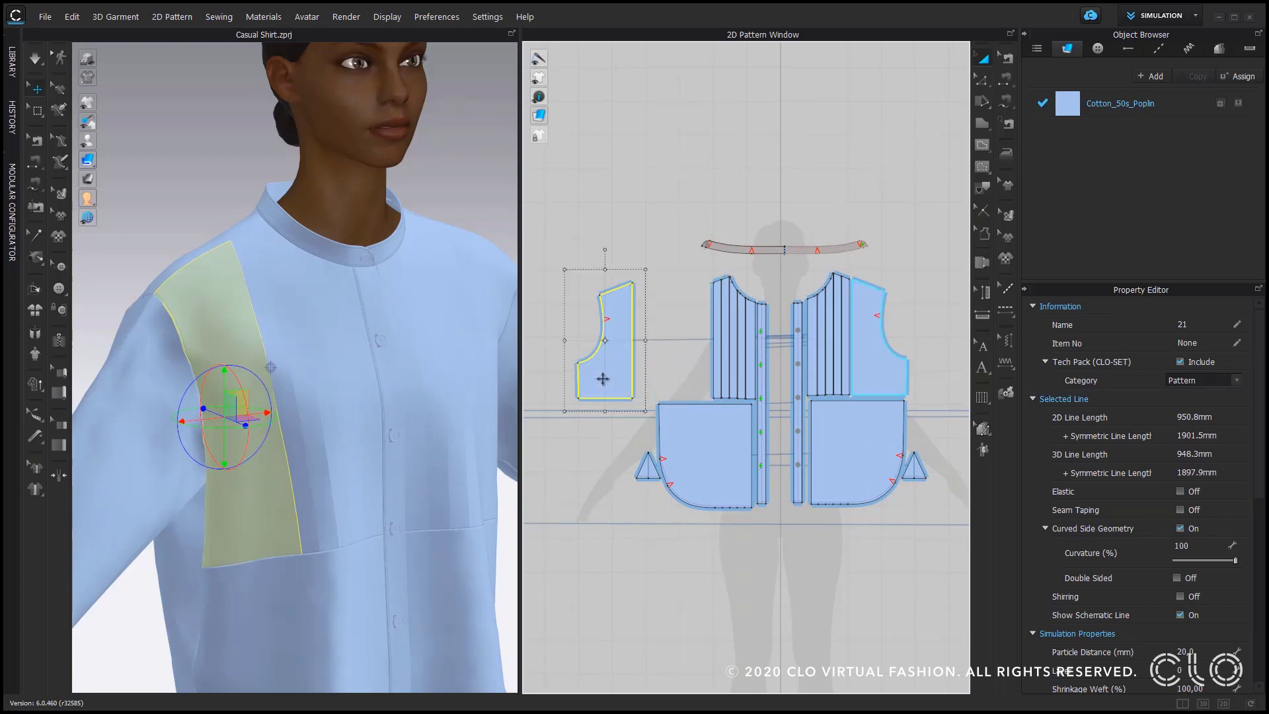
pyautogui.moveTo(711, 363); pyautogui.dragTo(642, 364)
pyautogui.click(693, 364)
pyautogui.moveTo(723, 364)
pyautogui.mouseDown()
pyautogui.moveTo(664, 364)
pyautogui.moveTo(736, 363)
pyautogui.mouseUp()
pyautogui.click(711, 365)
pyautogui.click(714, 364)
pyautogui.click(742, 363)
pyautogui.click(926, 333)
# Spread out the cut strips and the armhole panel of the button-side front in the same way.
pyautogui.scroll(-2, 926, 332)
pyautogui.moveTo(929, 333); pyautogui.dragTo(799, 351, button='right')
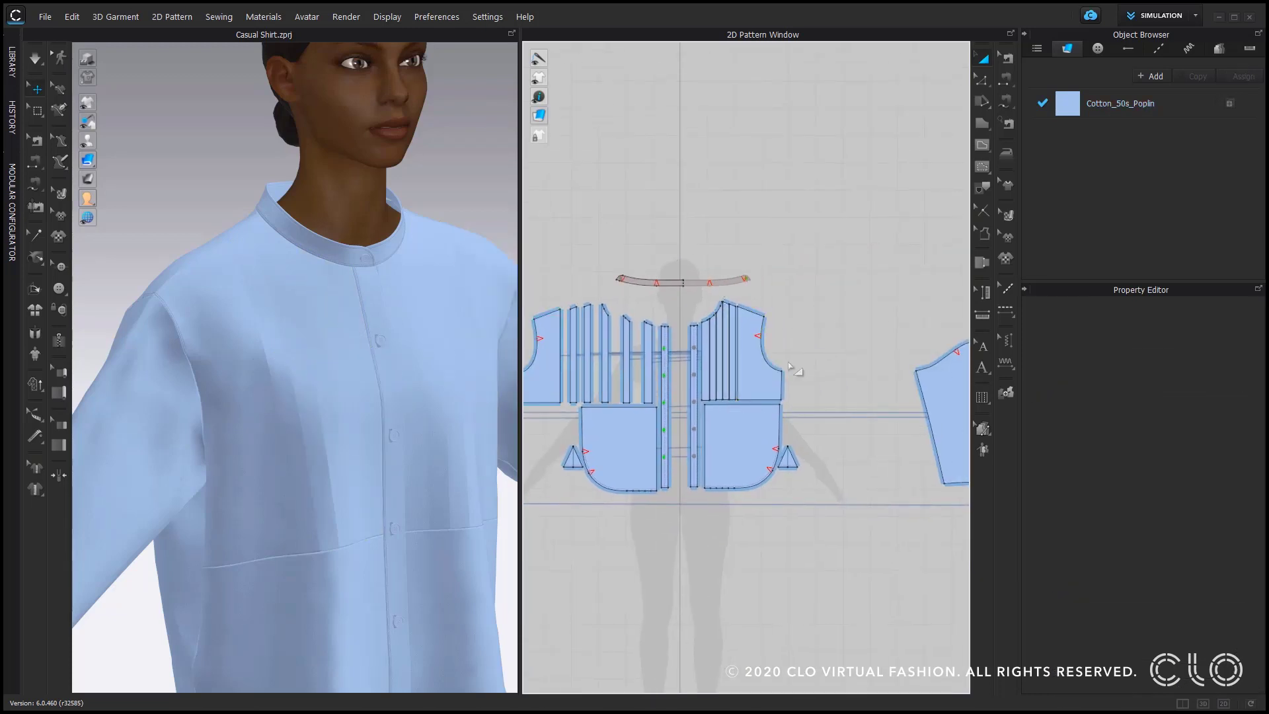
pyautogui.click(734, 374)
pyautogui.moveTo(738, 375); pyautogui.dragTo(717, 352)
pyautogui.click(749, 376)
pyautogui.click(760, 376)
pyautogui.click(747, 375)
pyautogui.click(735, 363)
pyautogui.click(735, 331)
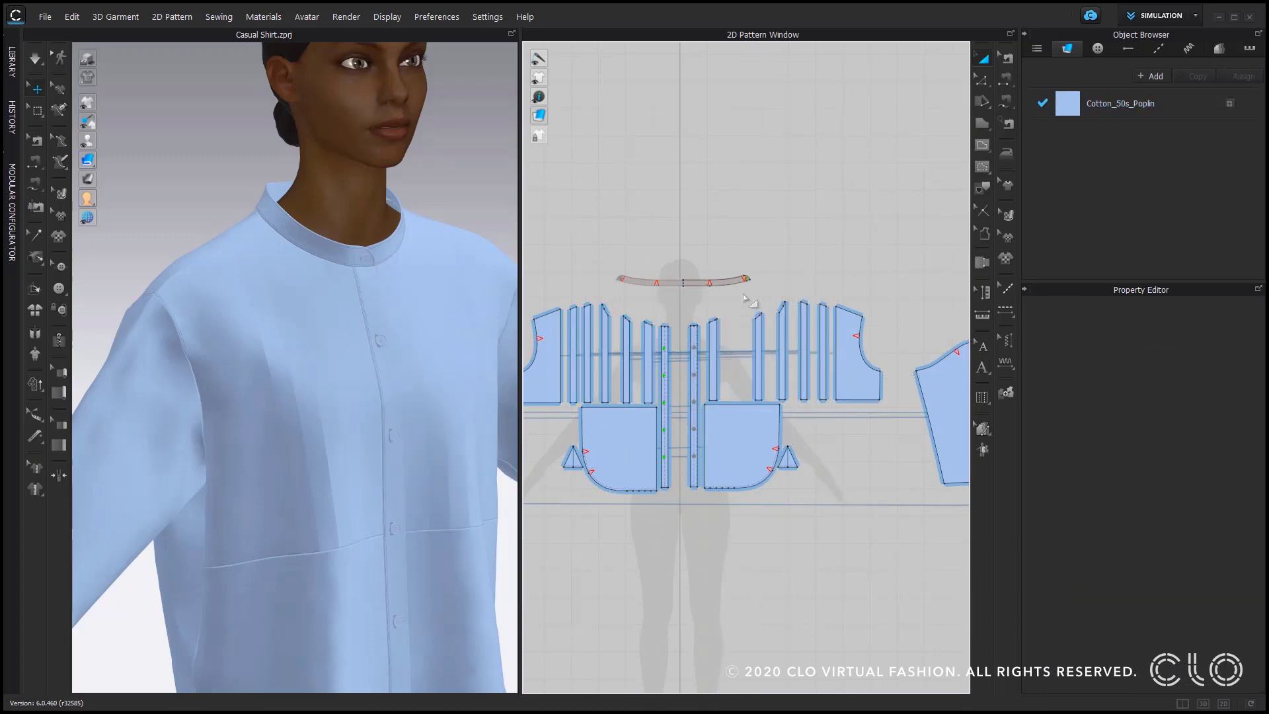
pyautogui.moveTo(743, 293); pyautogui.dragTo(802, 355)
pyautogui.keyDown('shift'); pyautogui.click(858, 357); pyautogui.keyUp('shift')
pyautogui.click(848, 294)
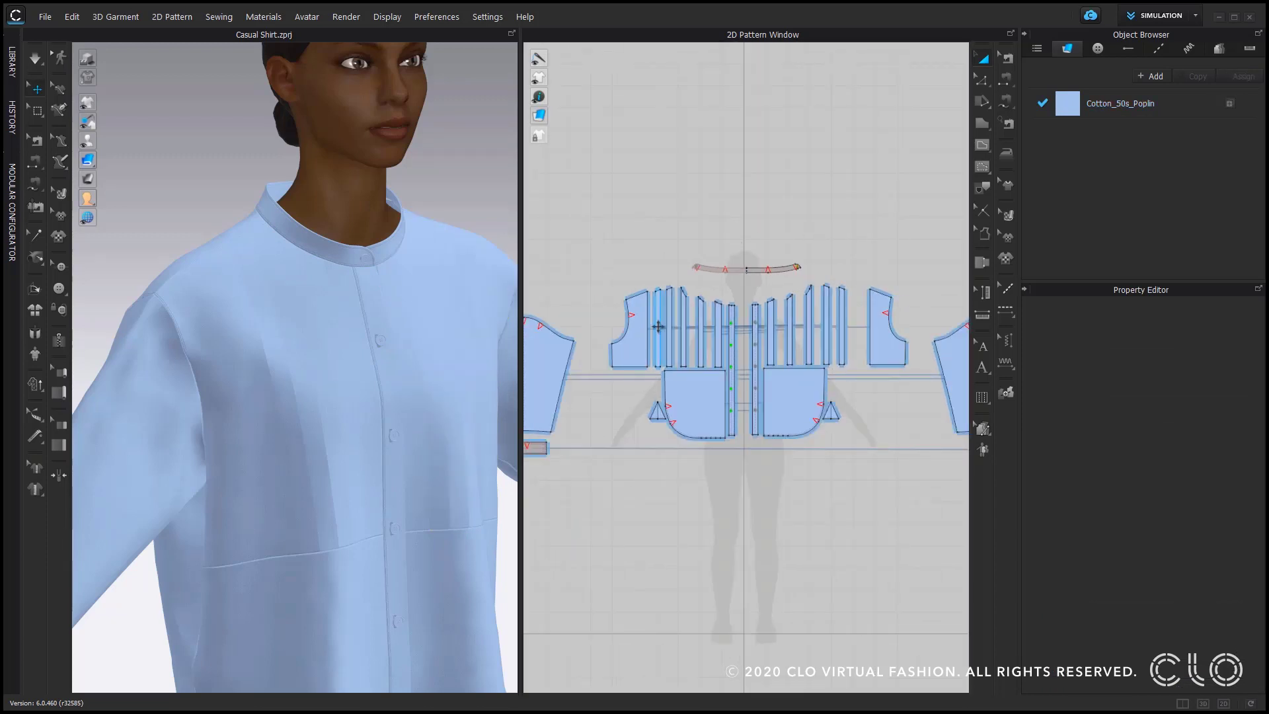
# Start a Pattern Outline offset on the centre-facing vertical edges of the buttonhole-side armhole panel and its four neighbouring strips.
pyautogui.scroll(5, 657, 326)
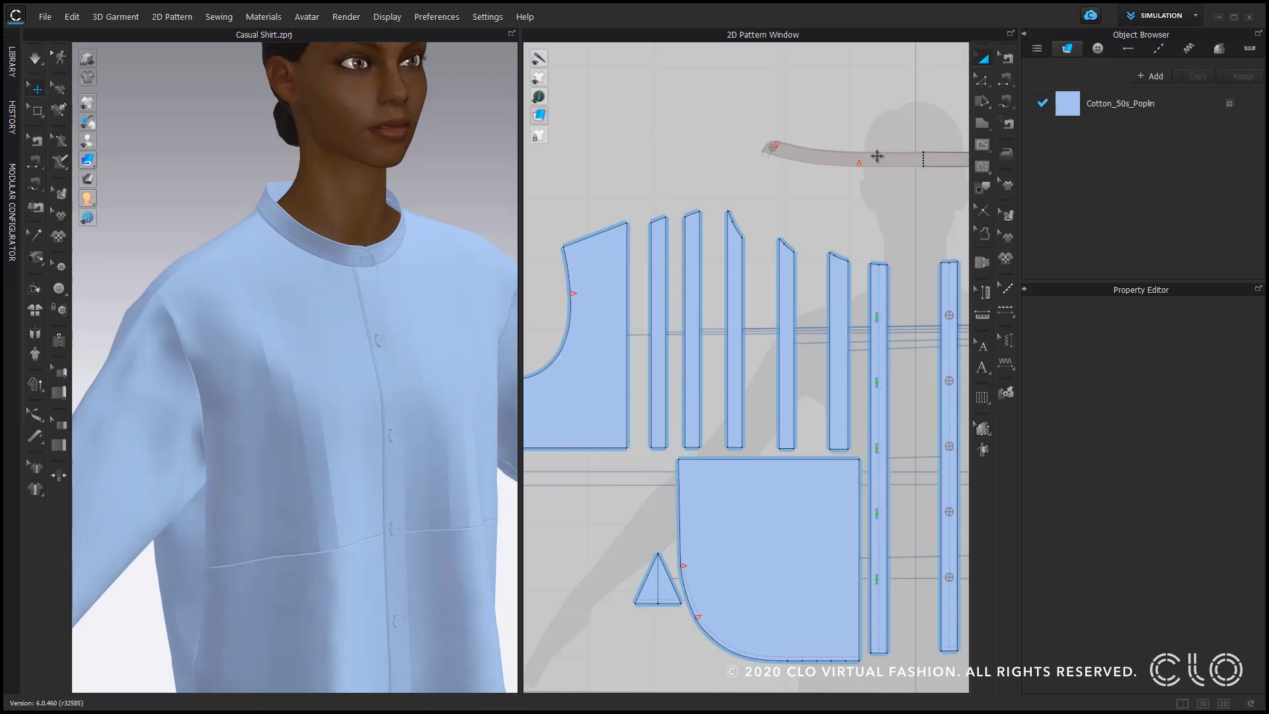
pyautogui.moveTo(983, 84); pyautogui.dragTo(1038, 88)
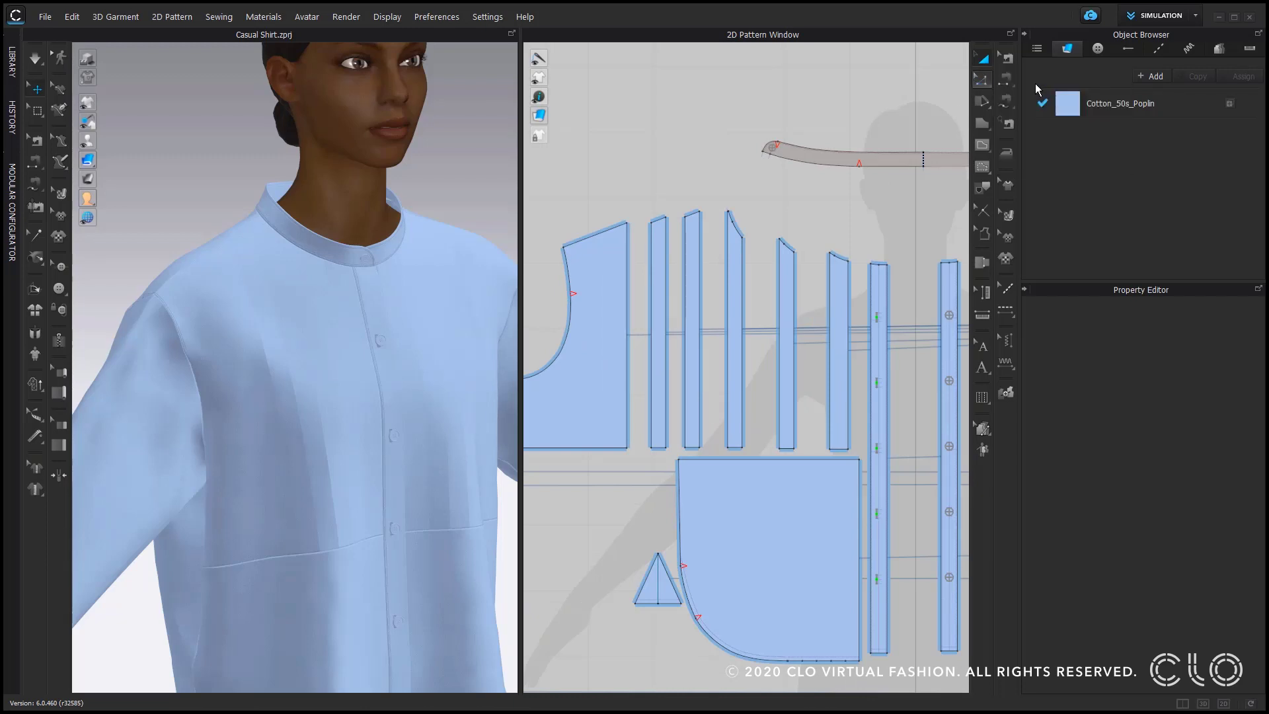
pyautogui.click(626, 358)
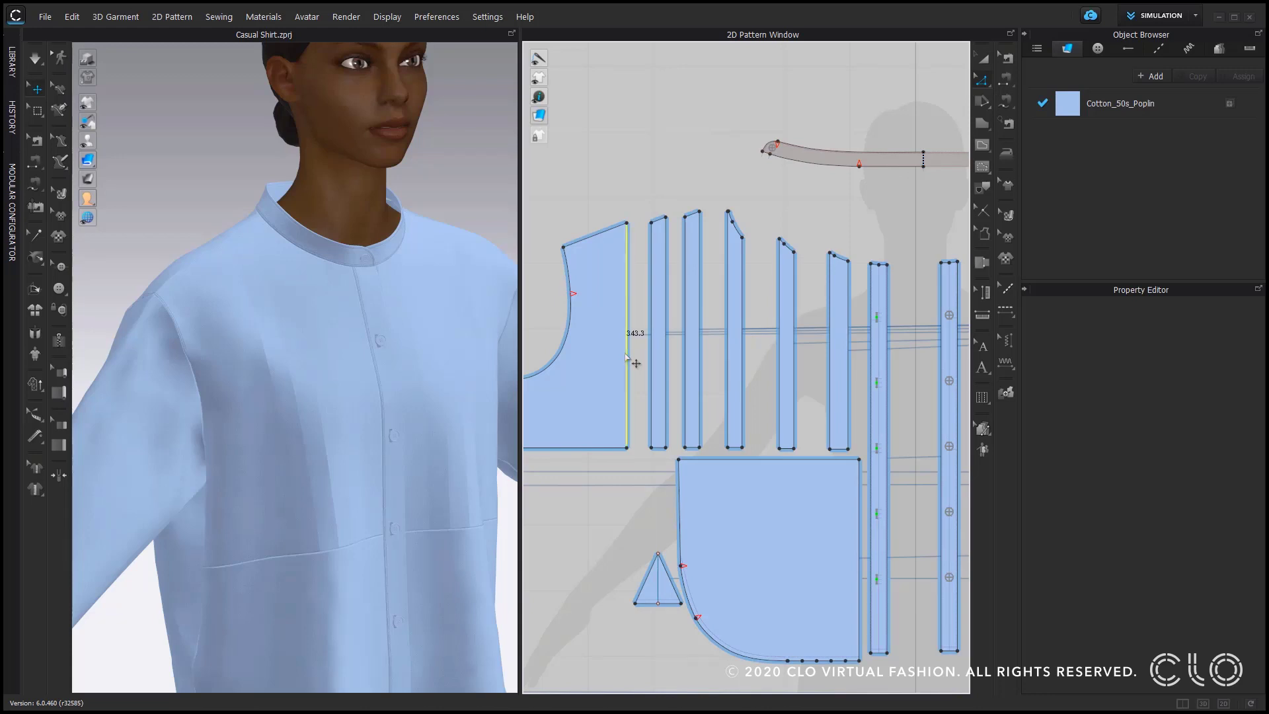
pyautogui.keyDown('shift'); pyautogui.click(666, 347); pyautogui.keyUp('shift')
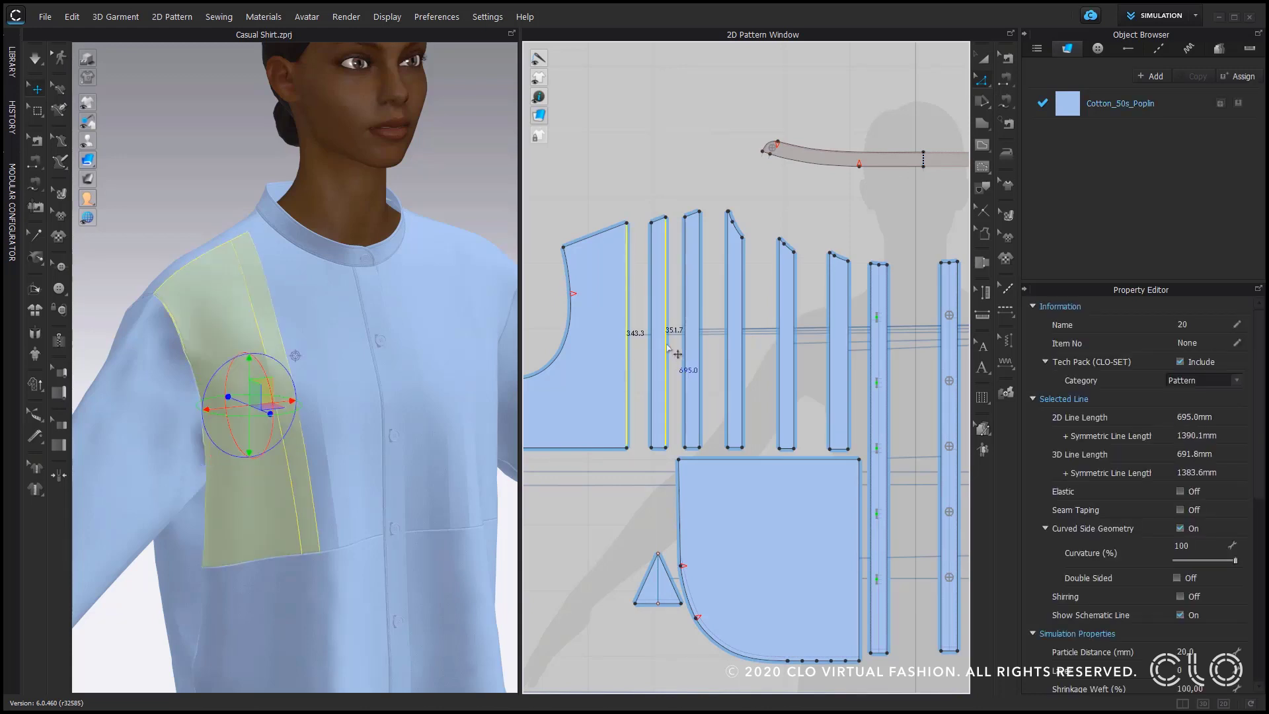
pyautogui.keyDown('shift'); pyautogui.click(700, 361); pyautogui.keyUp('shift')
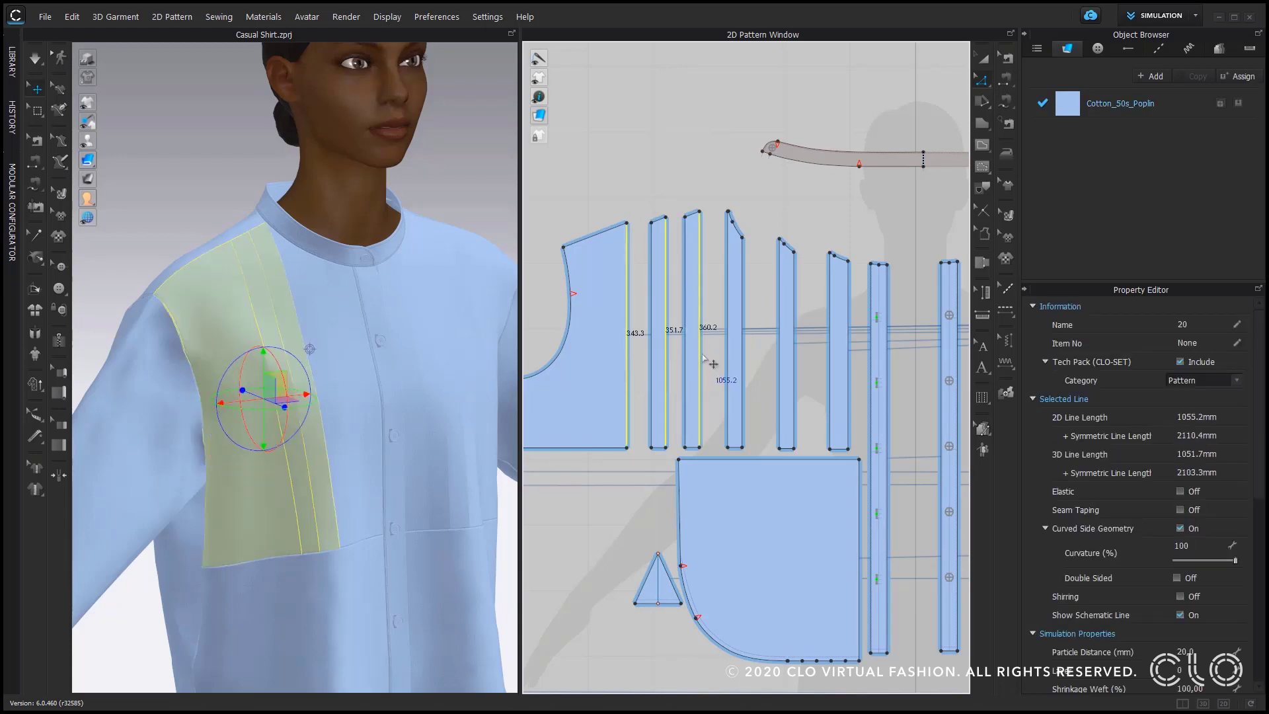
pyautogui.keyDown('shift'); pyautogui.click(742, 368); pyautogui.keyUp('shift')
pyautogui.keyDown('shift'); pyautogui.click(794, 382); pyautogui.keyUp('shift')
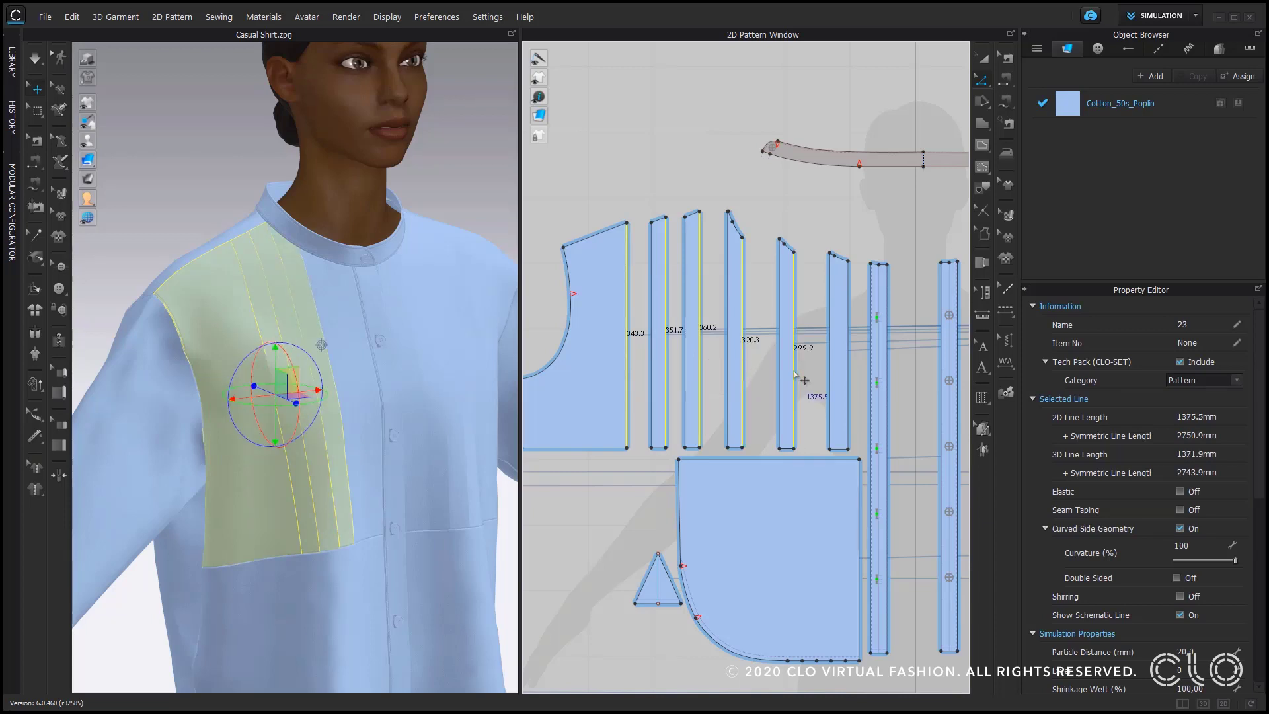
pyautogui.rightClick(795, 375)
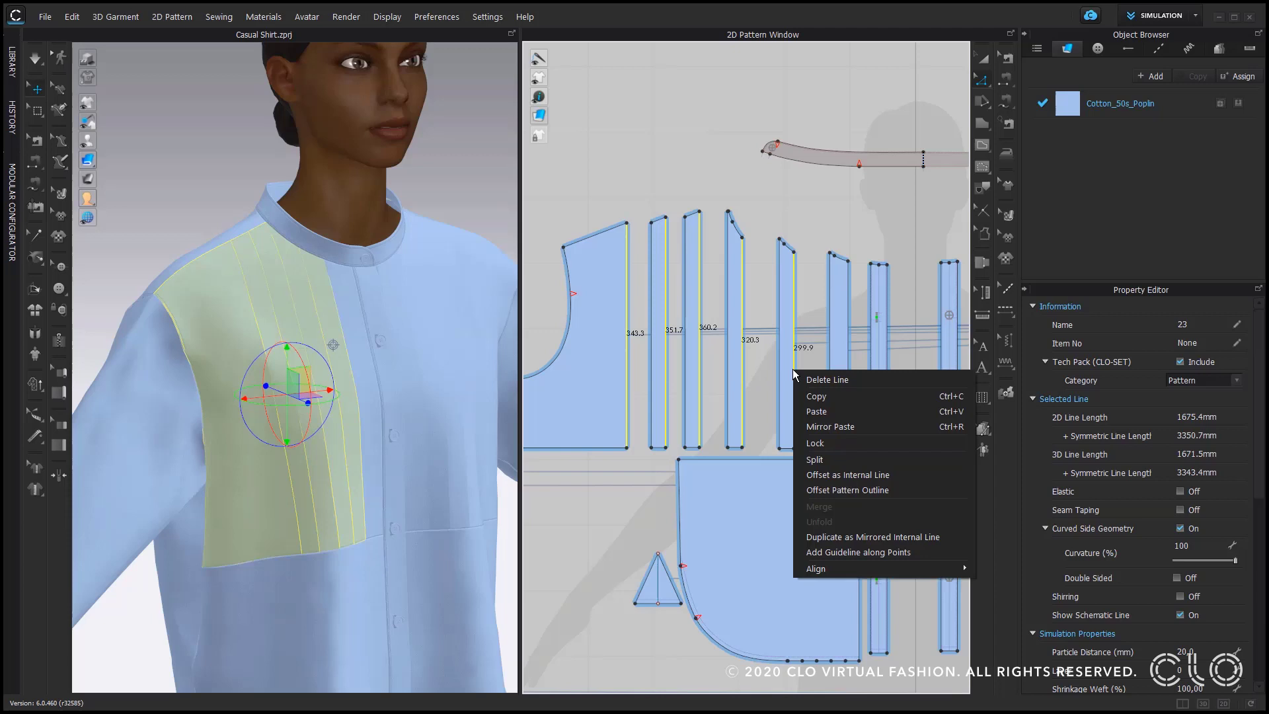
pyautogui.click(904, 490)
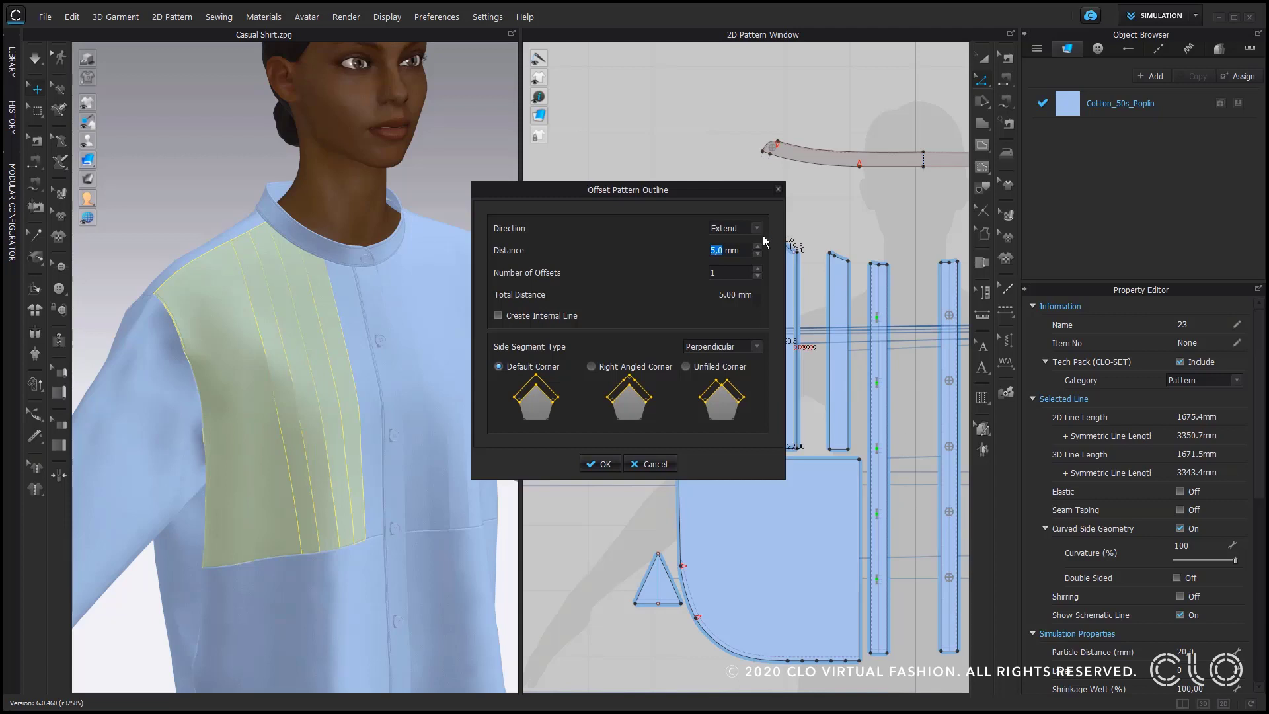
pyautogui.moveTo(708, 192); pyautogui.dragTo(502, 199)
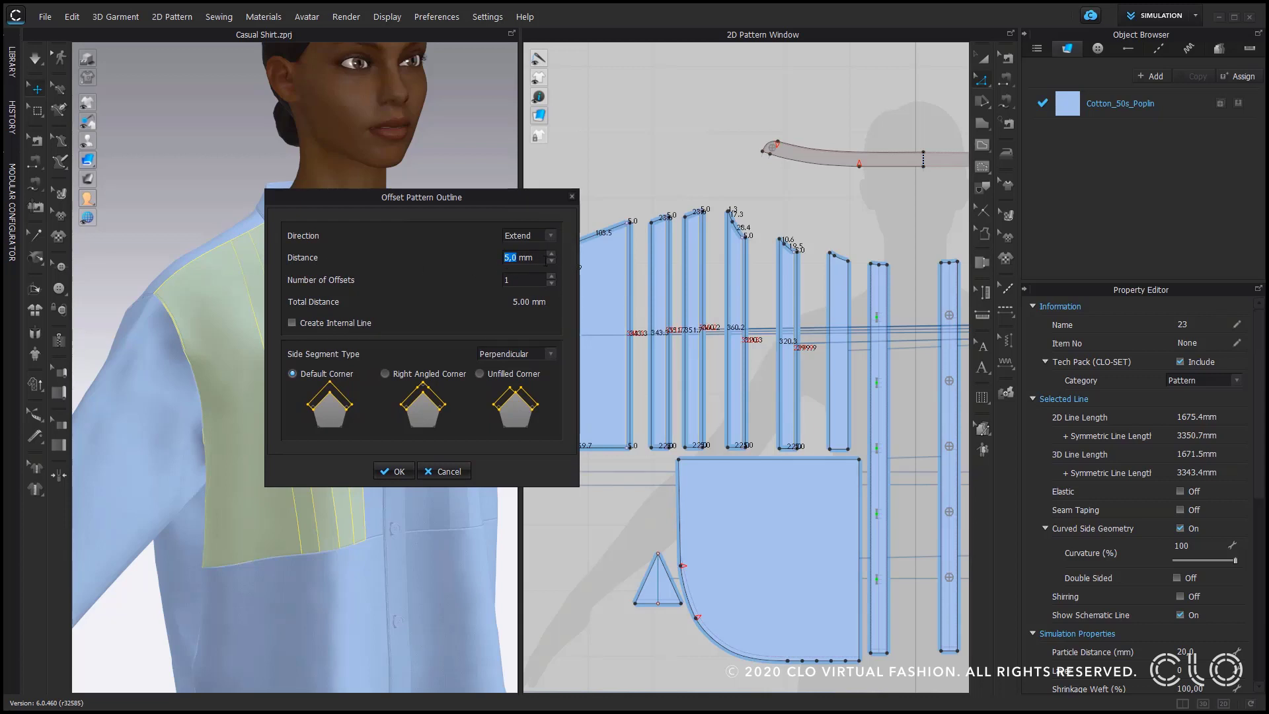
# Try larger distances for the outline offset, stepping up by 1 mm at a time and back to 5 mm.
pyautogui.click(553, 254)
pyautogui.click(553, 254)
pyautogui.click(552, 254)
pyautogui.click(553, 253)
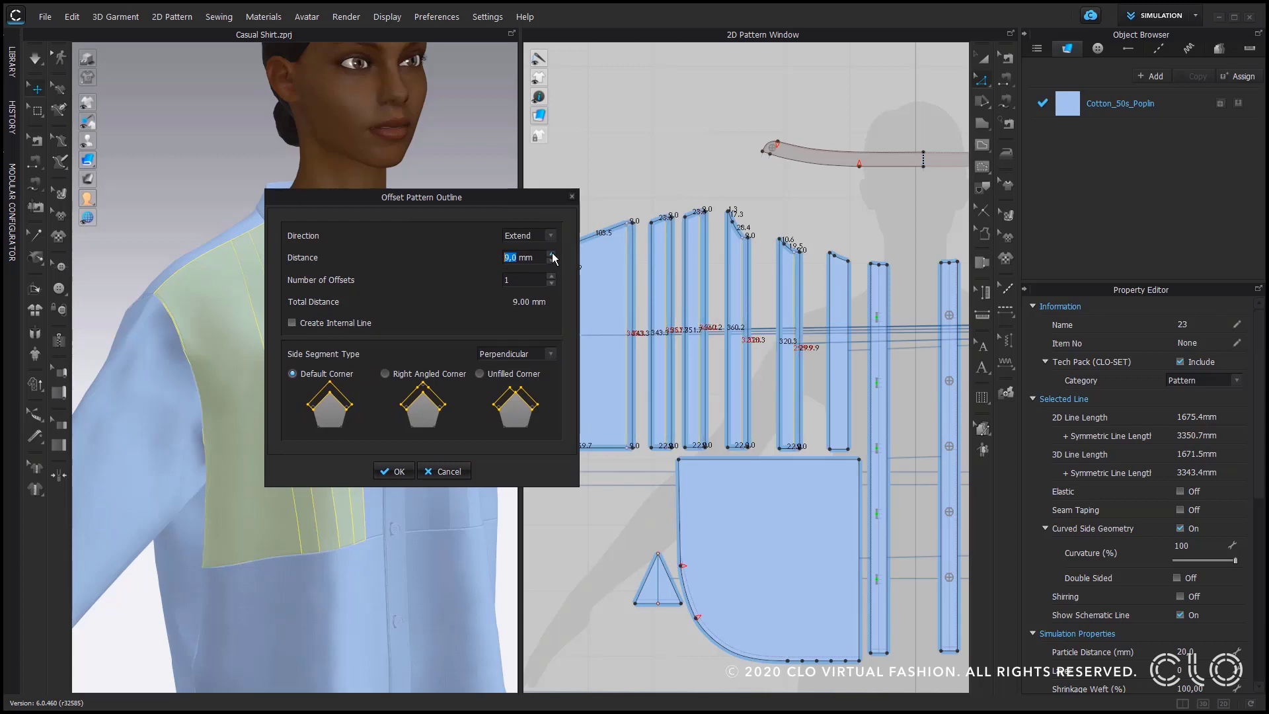
pyautogui.click(553, 253)
pyautogui.click(552, 254)
pyautogui.click(551, 261)
pyautogui.click(552, 261)
pyautogui.click(551, 261)
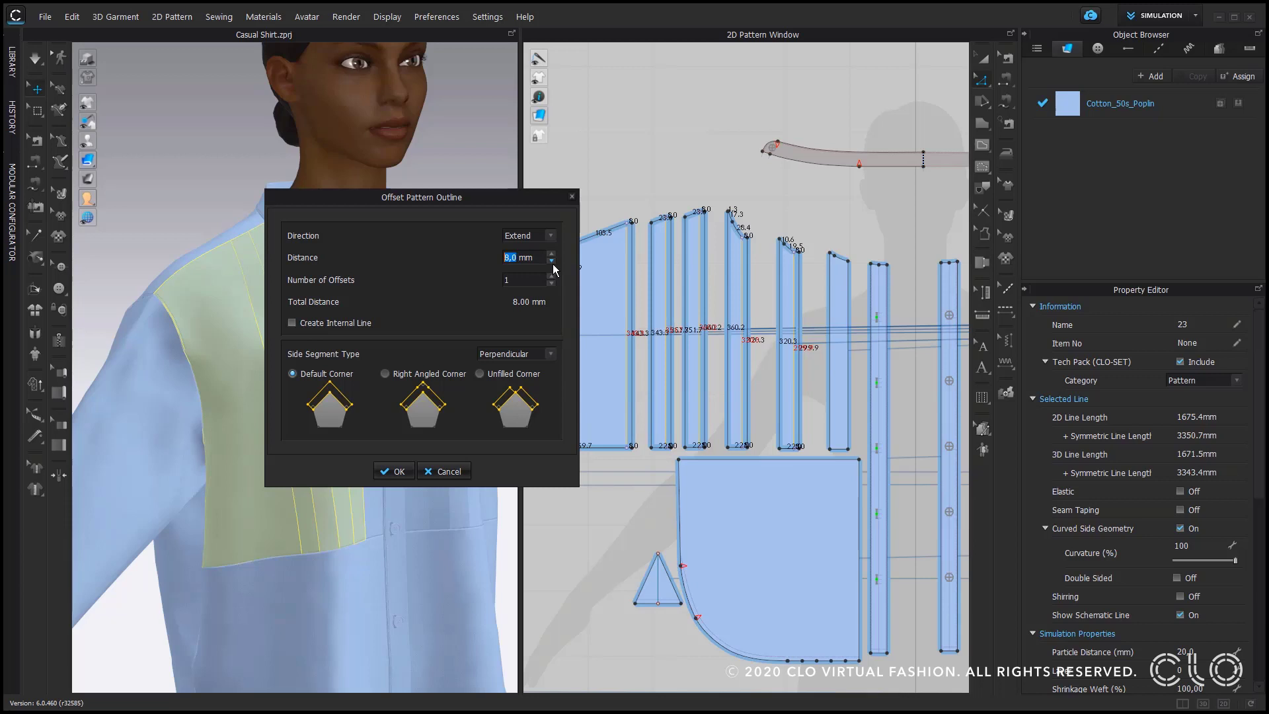
pyautogui.click(551, 261)
pyautogui.click(551, 261)
pyautogui.click(551, 261)
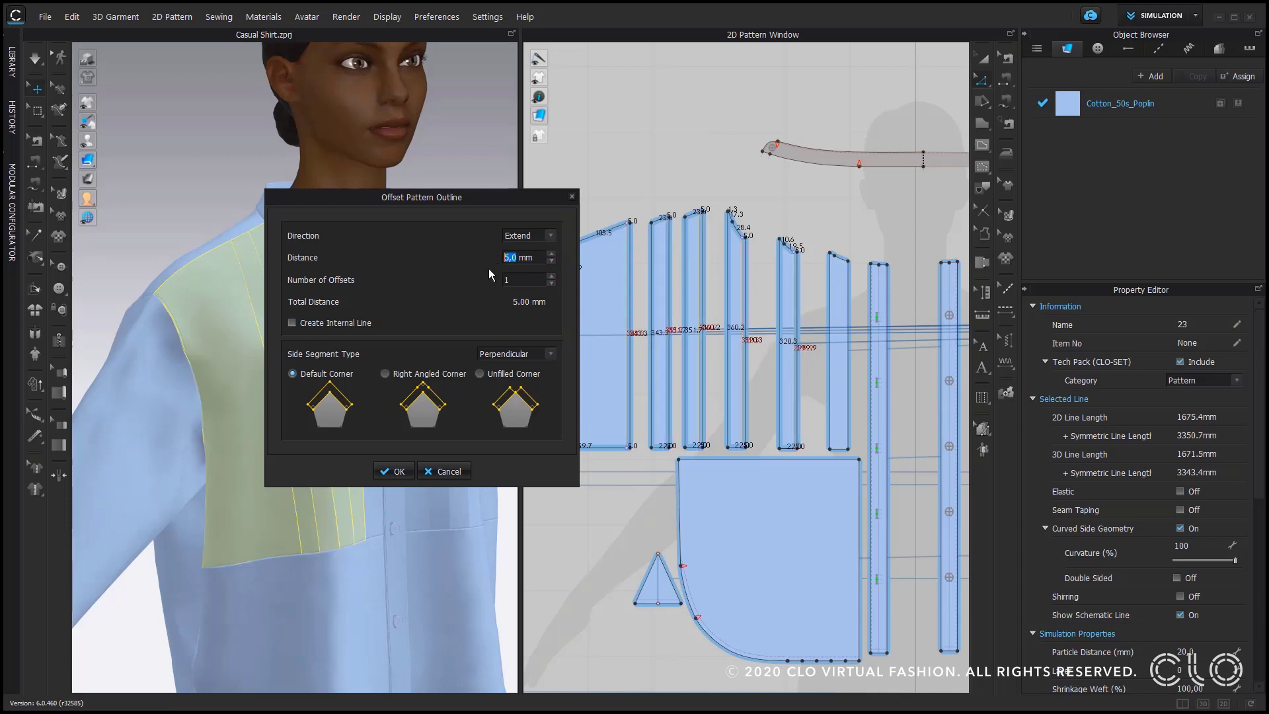
# Extend the five selected edges by one 5 mm offset, creating internal lines, with Mirror side segments and default corners.
pyautogui.doubleClick(516, 279)
pyautogui.click(292, 322)
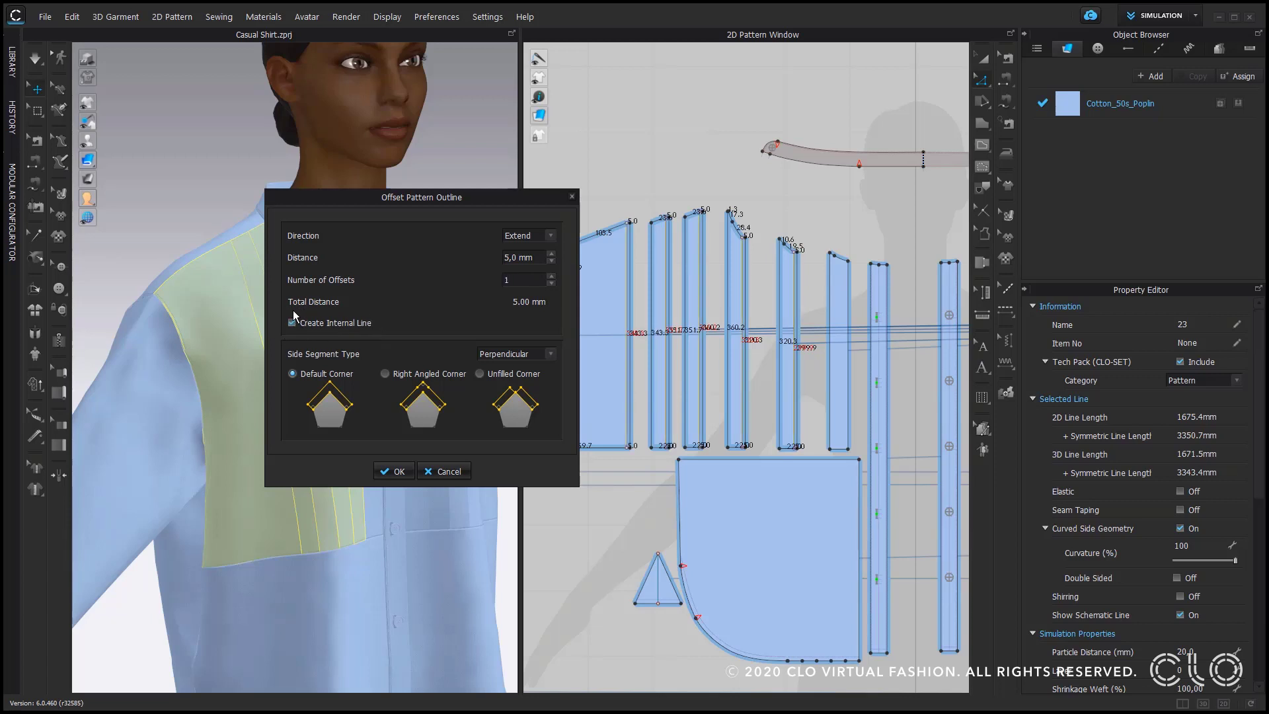
pyautogui.click(551, 354)
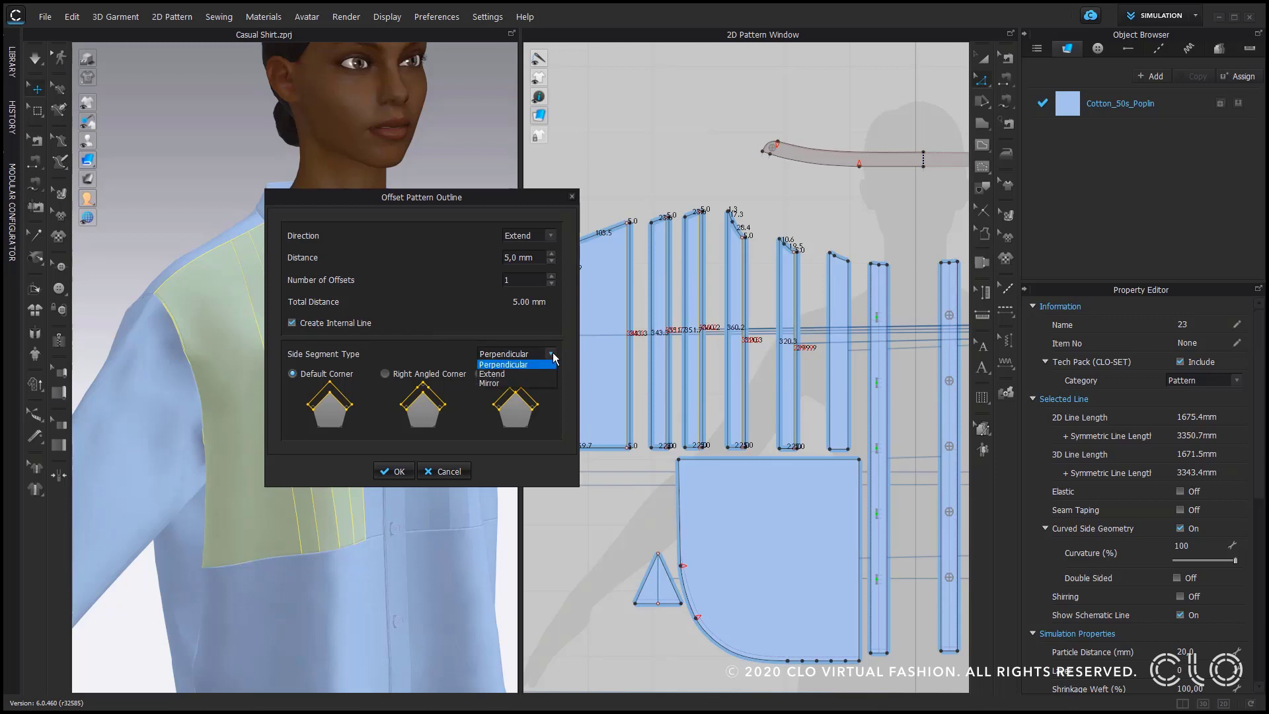
pyautogui.click(546, 374)
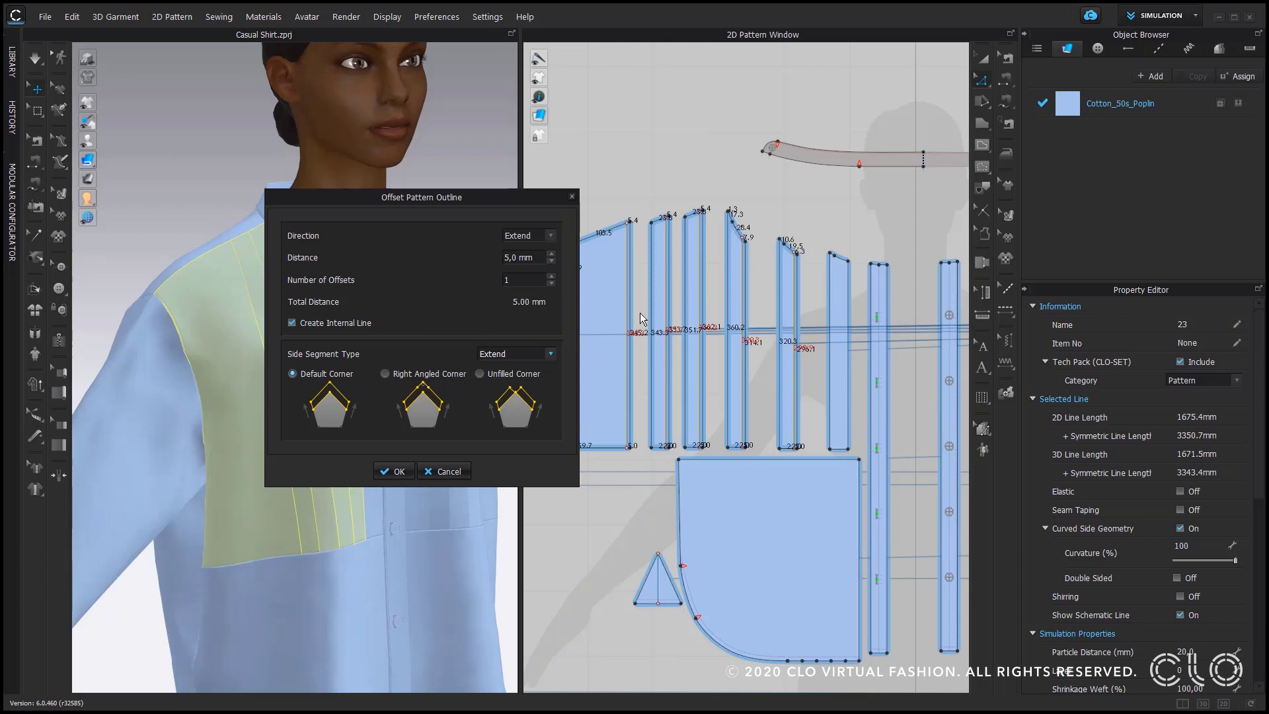
pyautogui.click(550, 357)
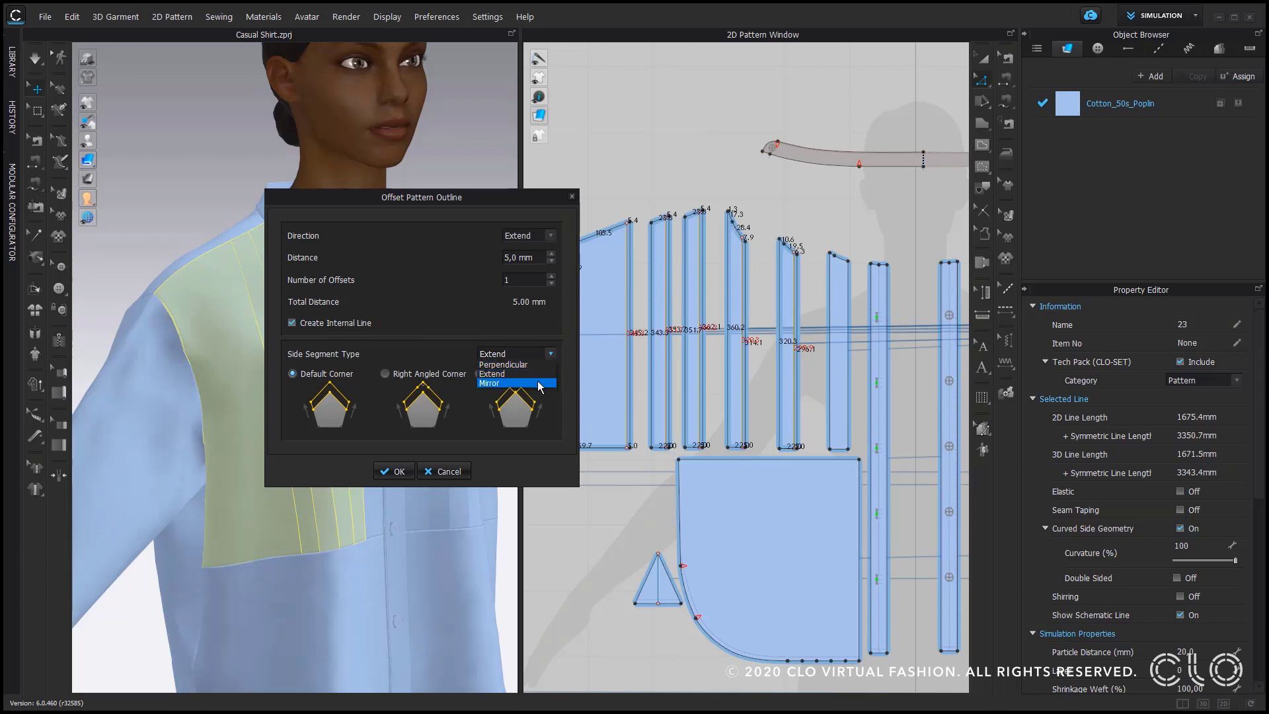
pyautogui.click(540, 383)
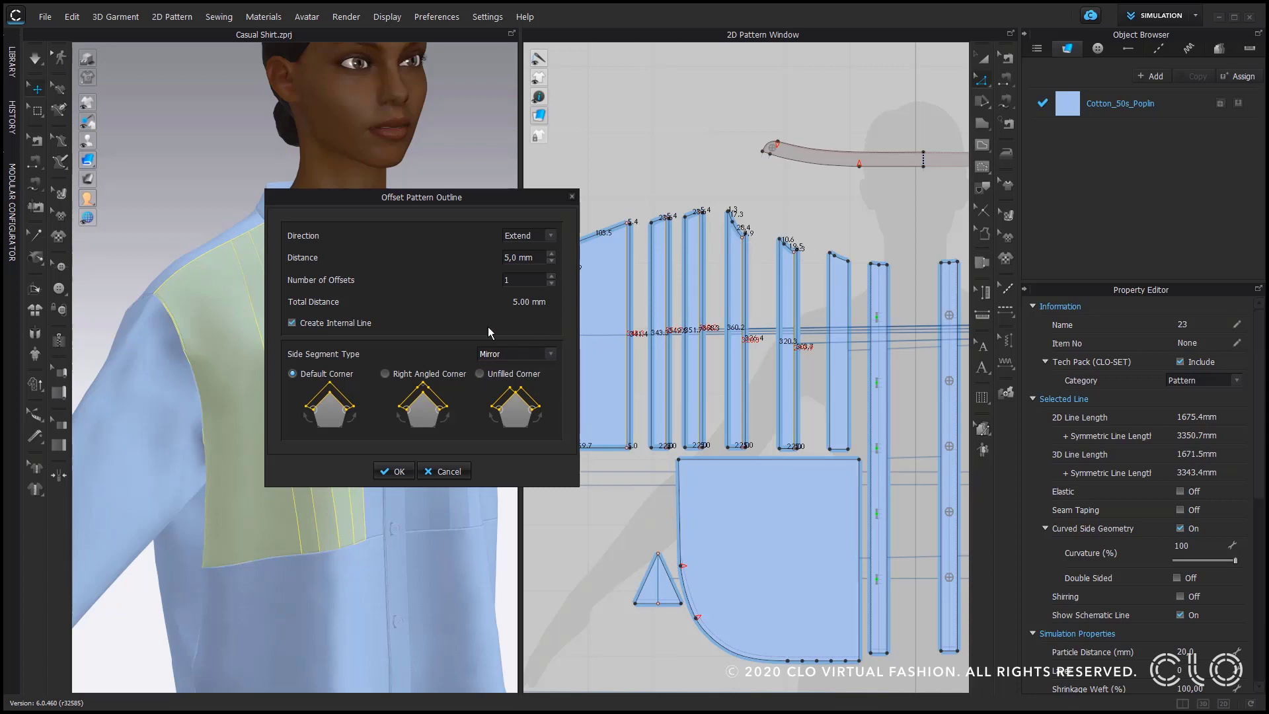
pyautogui.click(399, 471)
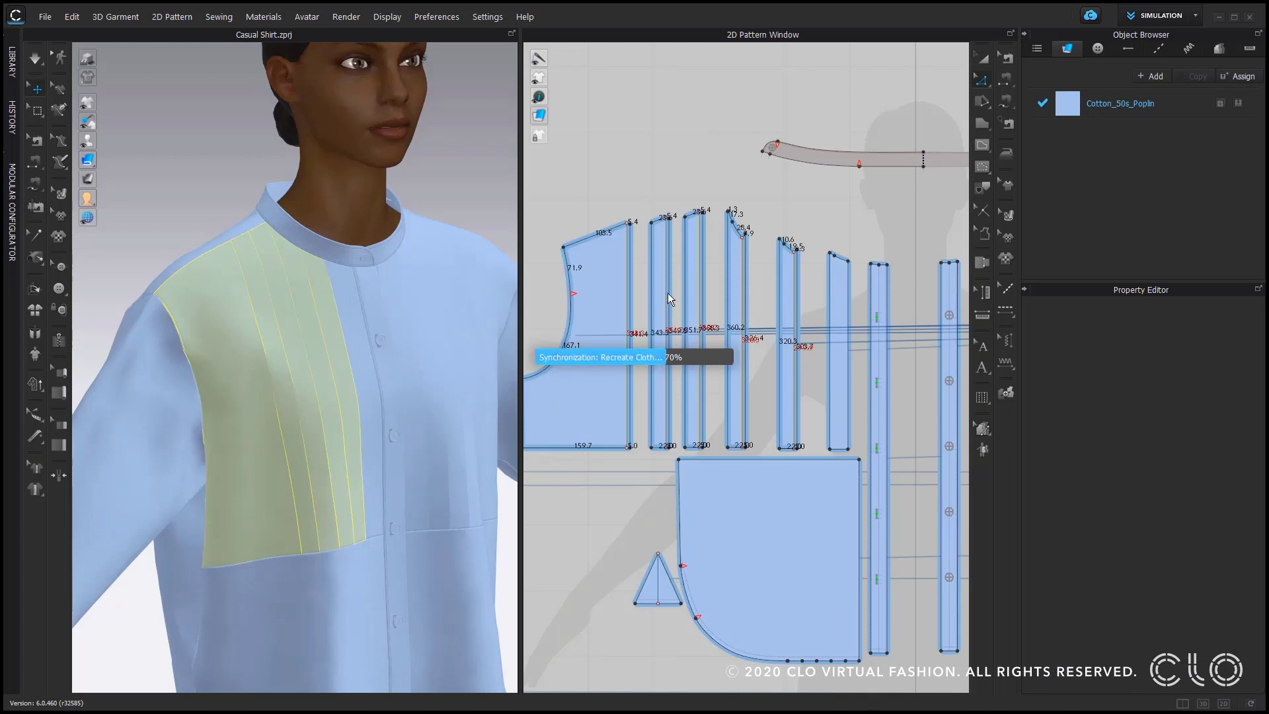
pyautogui.click(720, 273)
# Extend the new outer edges of the same five pieces by another 5 mm, with internal lines and Mirror side segments.
pyautogui.scroll(3, 721, 272)
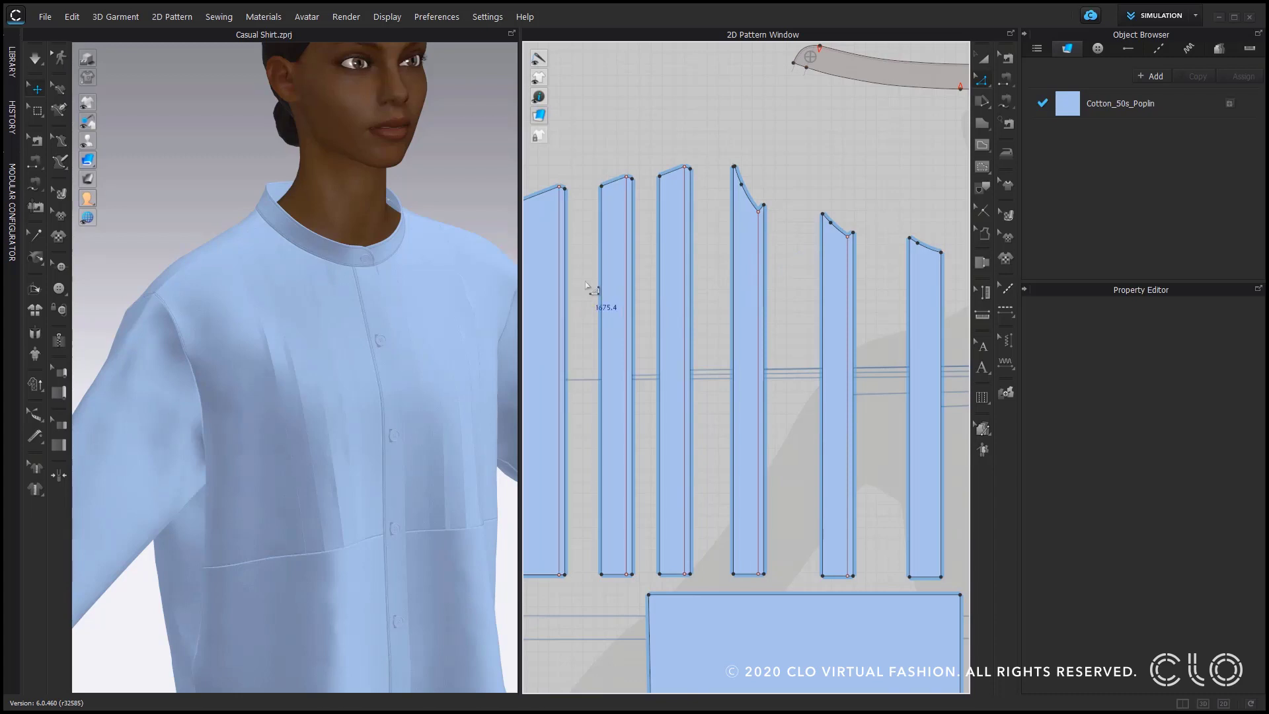
pyautogui.click(566, 301)
pyautogui.keyDown('shift'); pyautogui.click(633, 304); pyautogui.keyUp('shift')
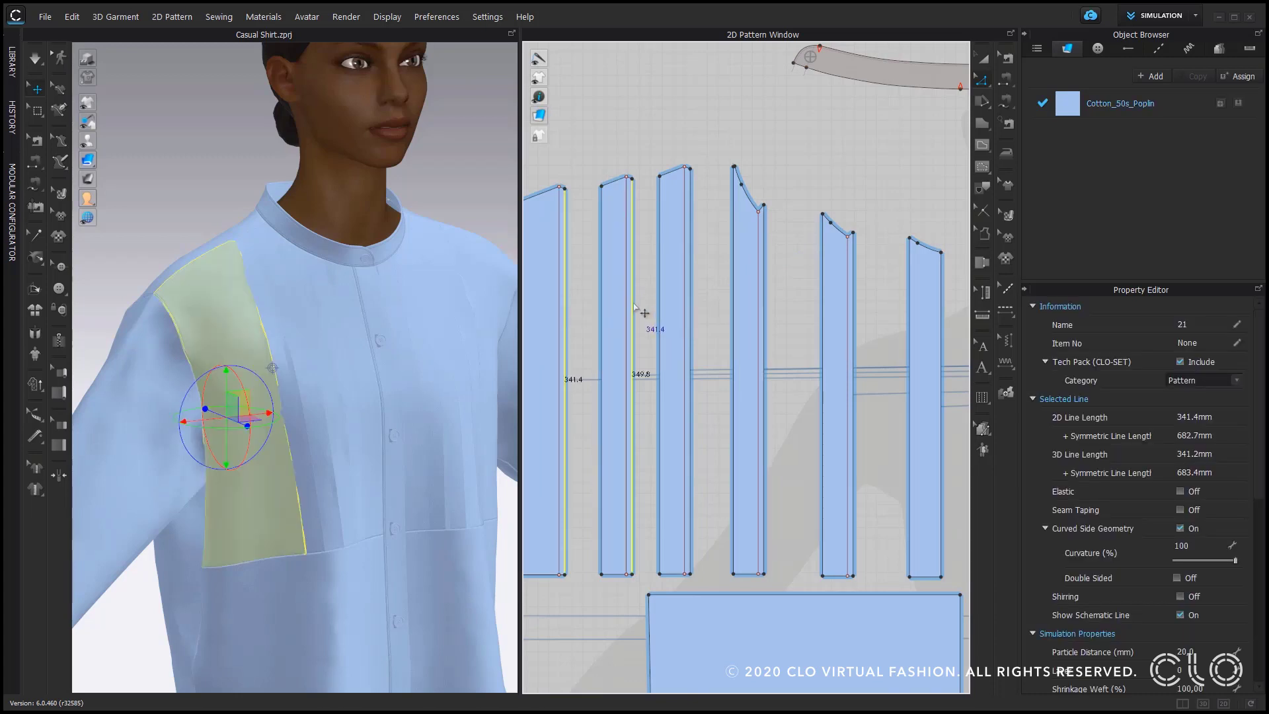
pyautogui.keyDown('shift'); pyautogui.click(690, 321); pyautogui.keyUp('shift')
pyautogui.keyDown('shift'); pyautogui.click(761, 324); pyautogui.keyUp('shift')
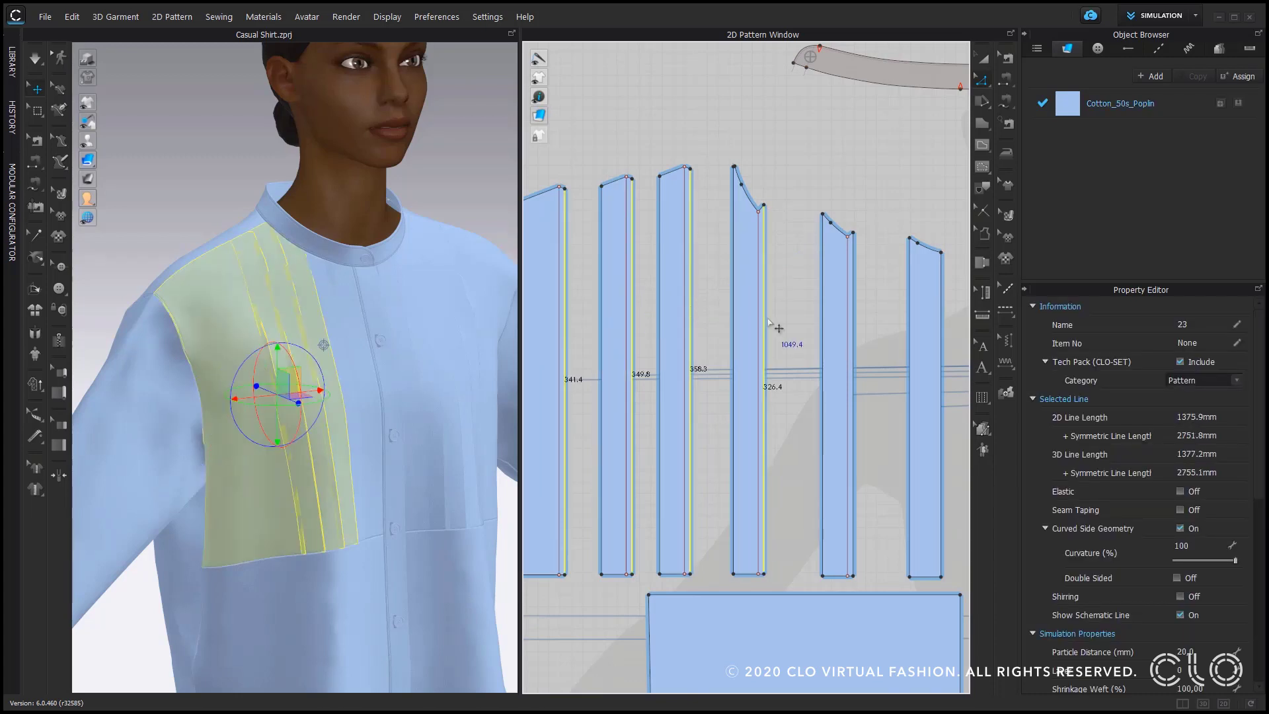
pyautogui.keyDown('shift'); pyautogui.click(853, 350); pyautogui.keyUp('shift')
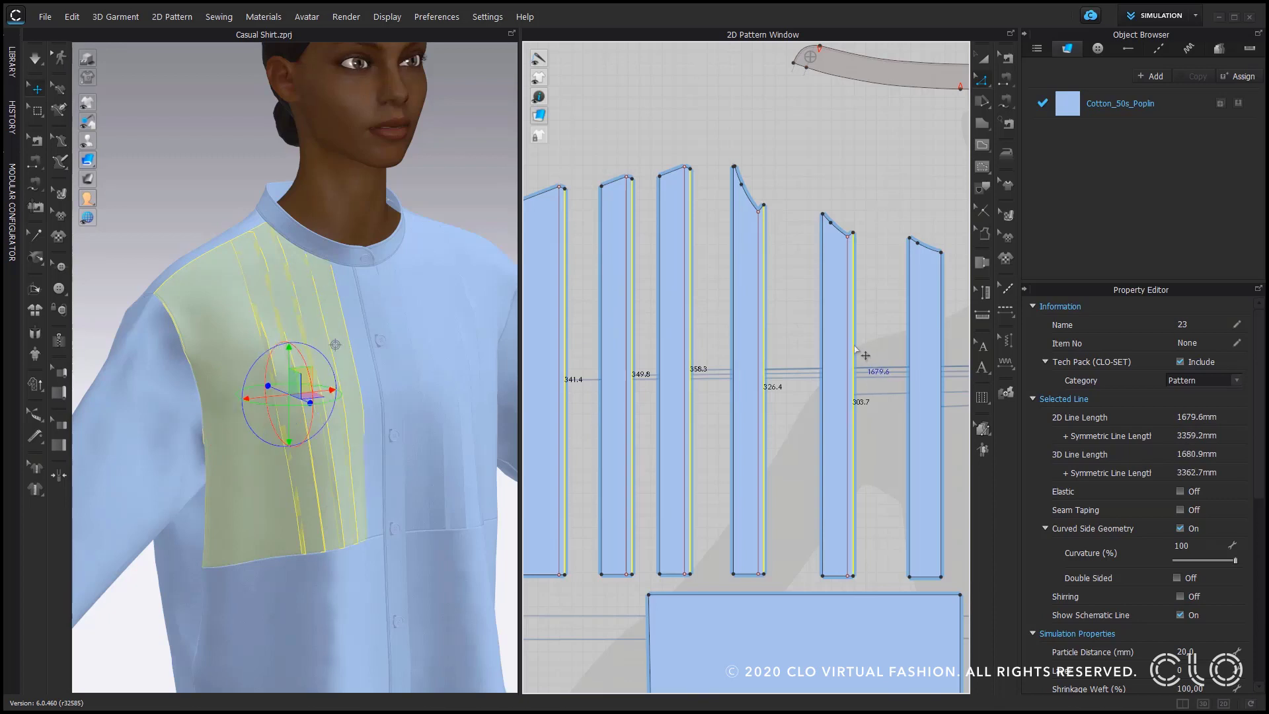
pyautogui.rightClick(855, 349)
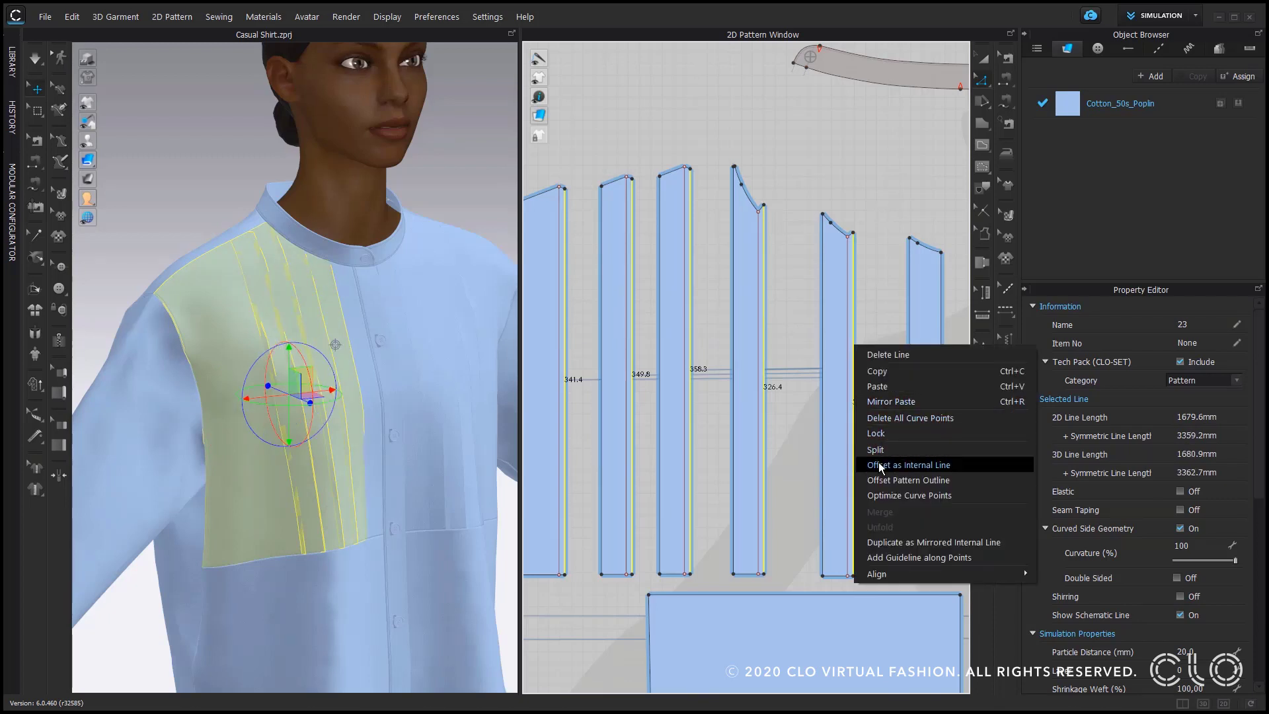
pyautogui.click(956, 483)
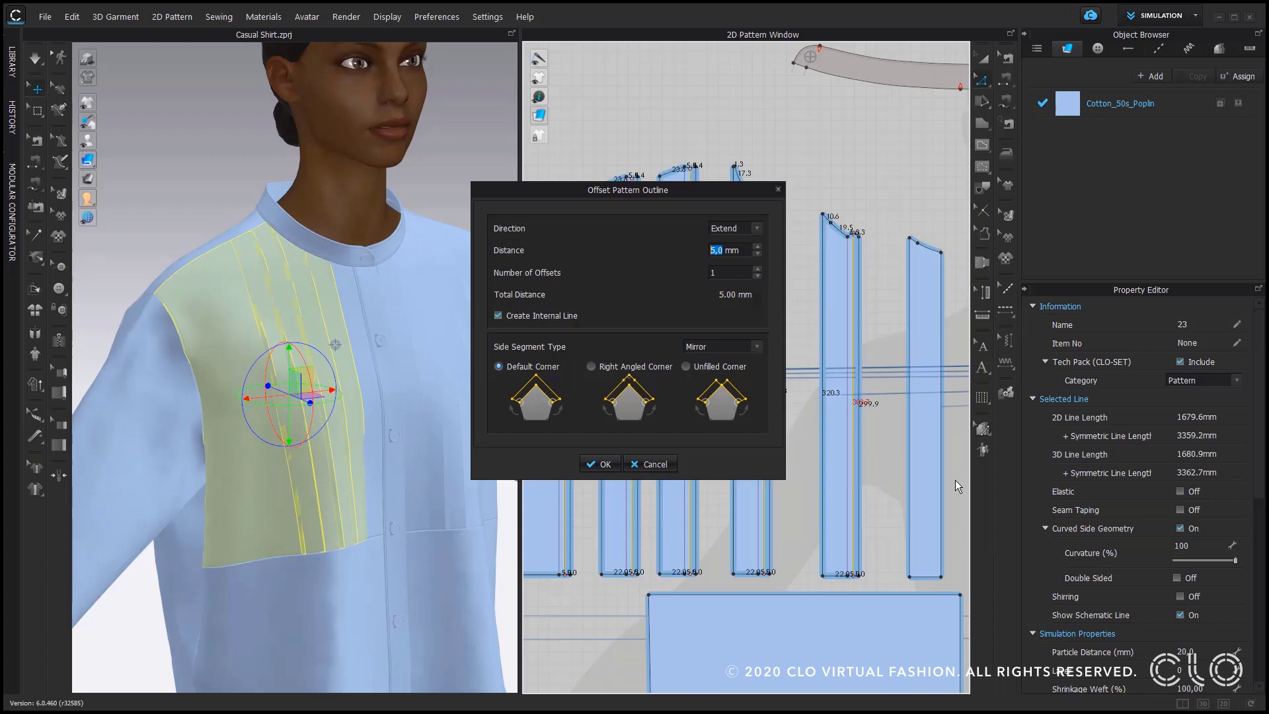
pyautogui.moveTo(734, 194); pyautogui.dragTo(415, 158)
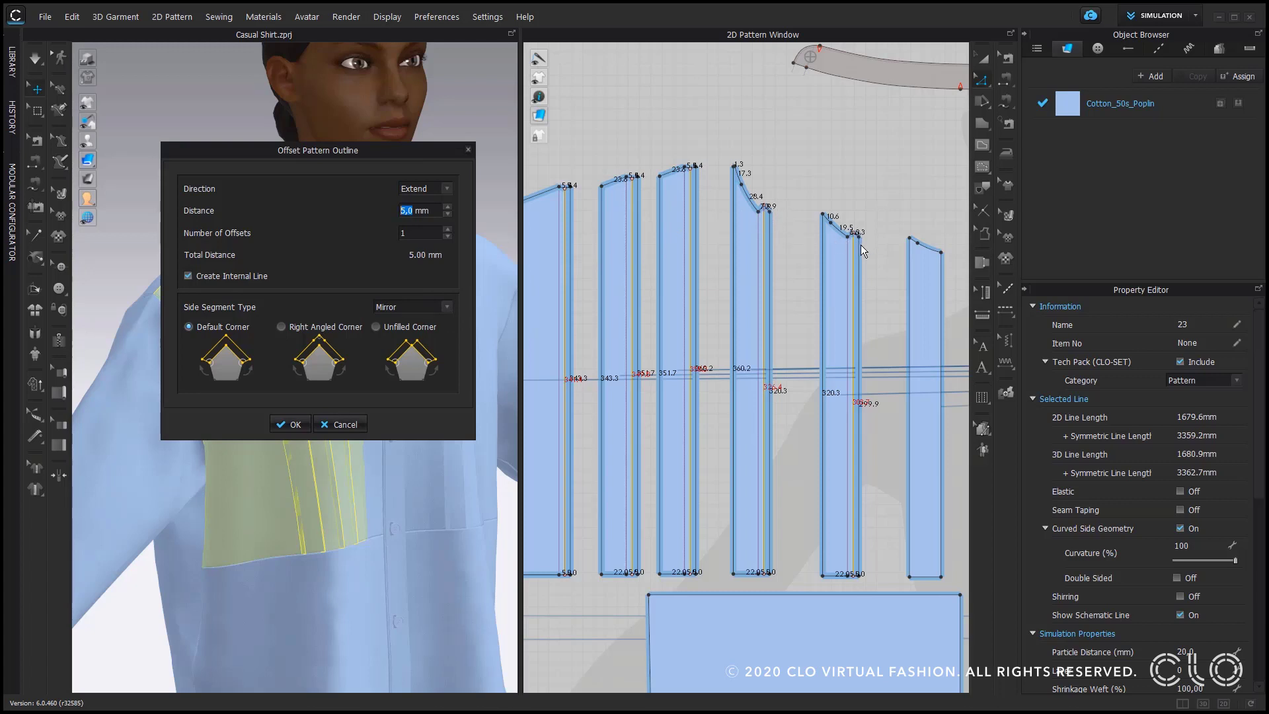
pyautogui.click(281, 426)
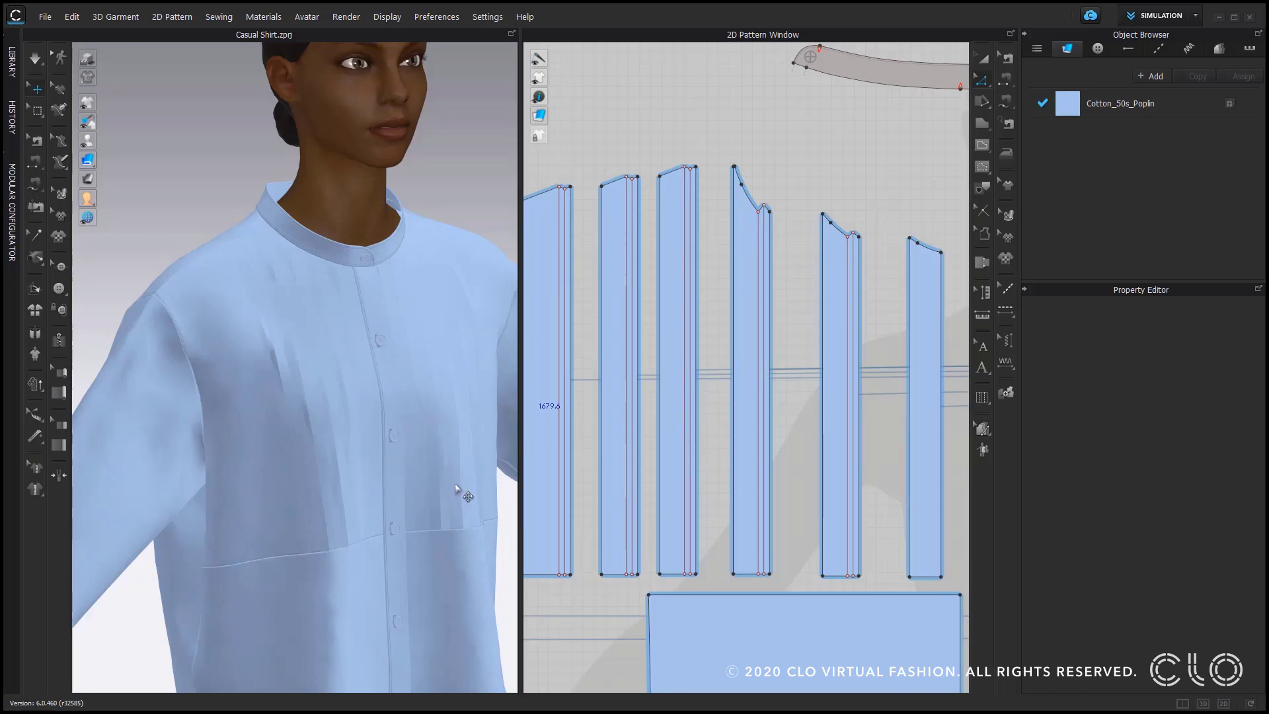
# Set fold angle 360 and fold strength 100 on the internal line farthest from the extended edge in each of the five pieces.
pyautogui.scroll(2, 585, 438)
pyautogui.scroll(-2, 595, 435)
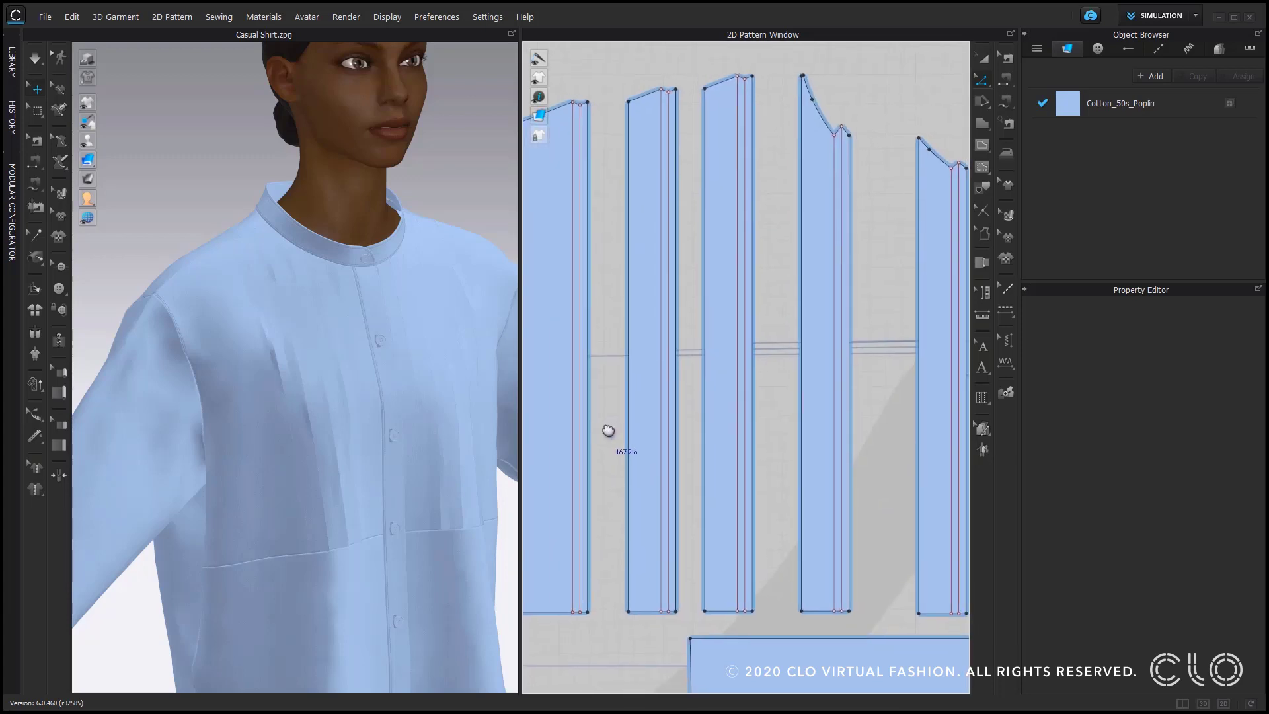
pyautogui.scroll(2, 598, 431)
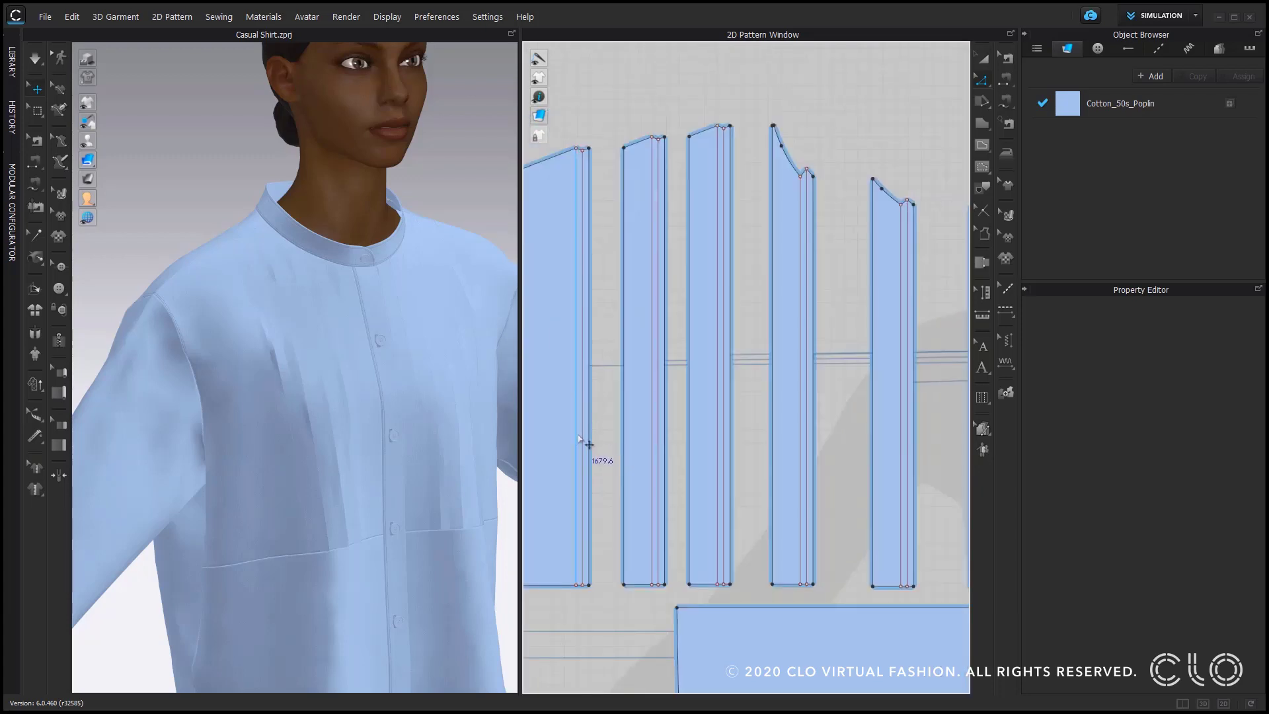
pyautogui.click(576, 448)
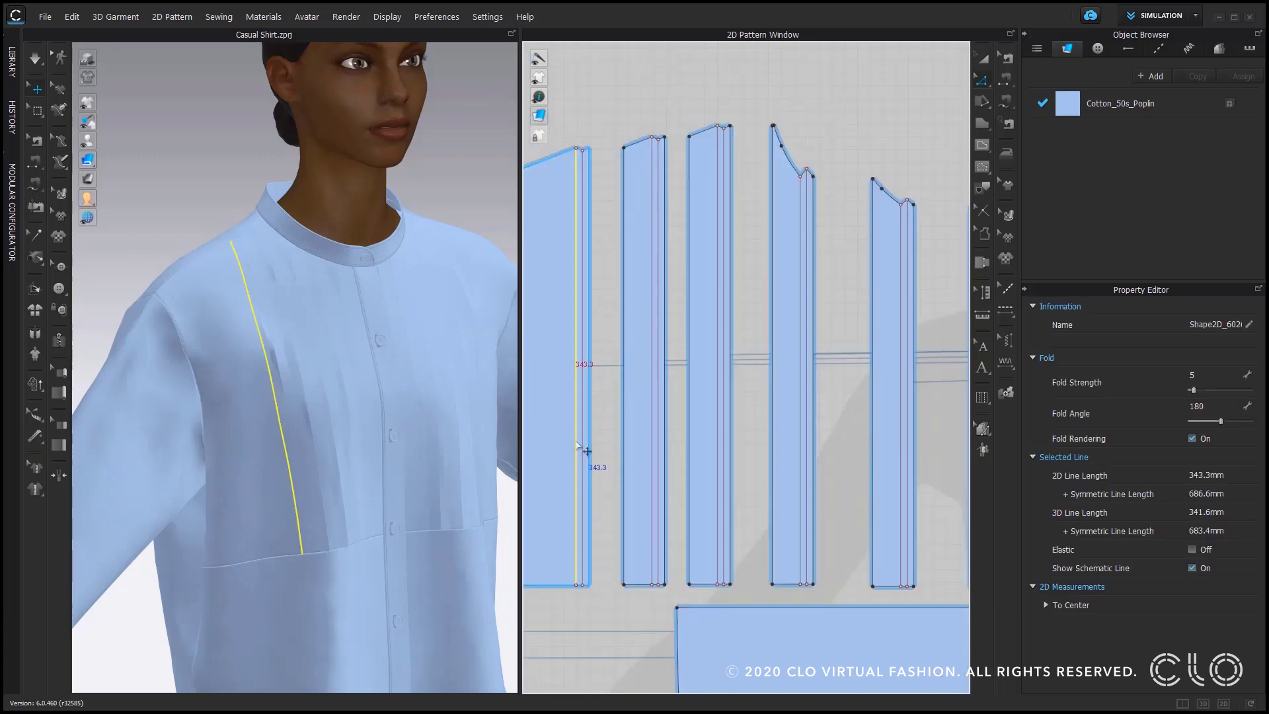
pyautogui.keyDown('shift'); pyautogui.click(652, 458); pyautogui.keyUp('shift')
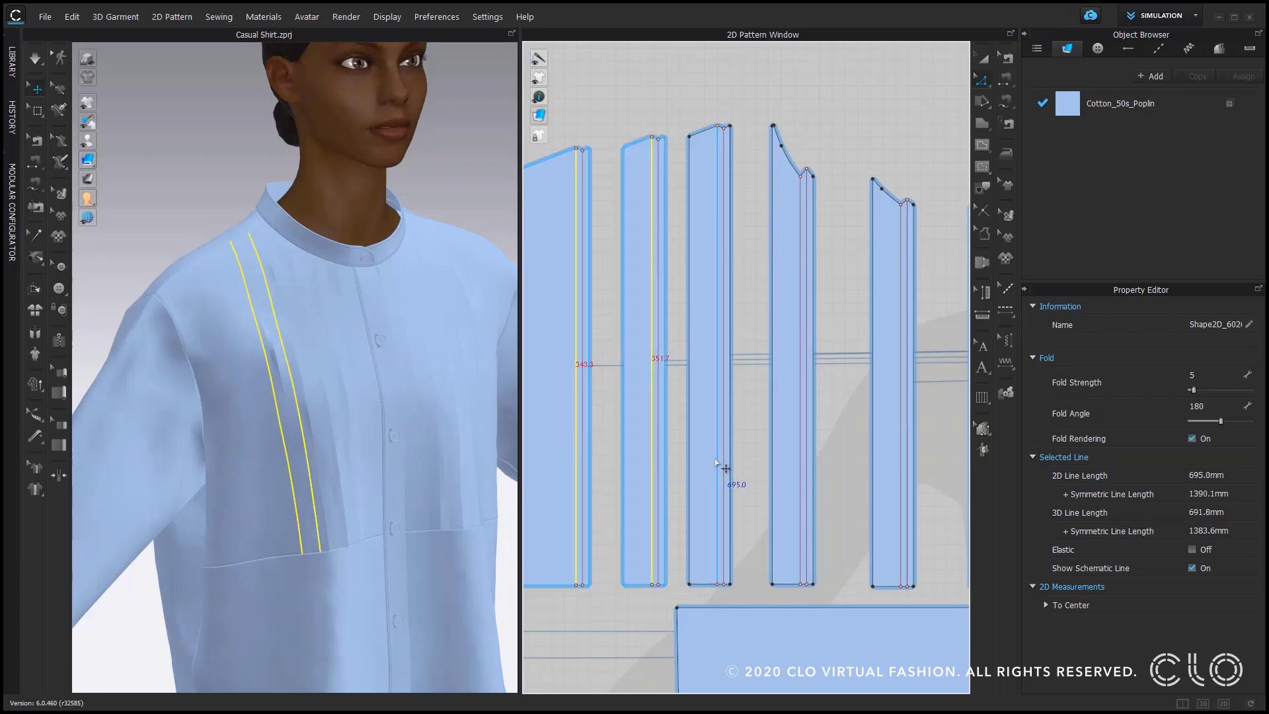
pyautogui.keyDown('shift'); pyautogui.click(717, 466); pyautogui.keyUp('shift')
pyautogui.keyDown('shift'); pyautogui.click(800, 480); pyautogui.keyUp('shift')
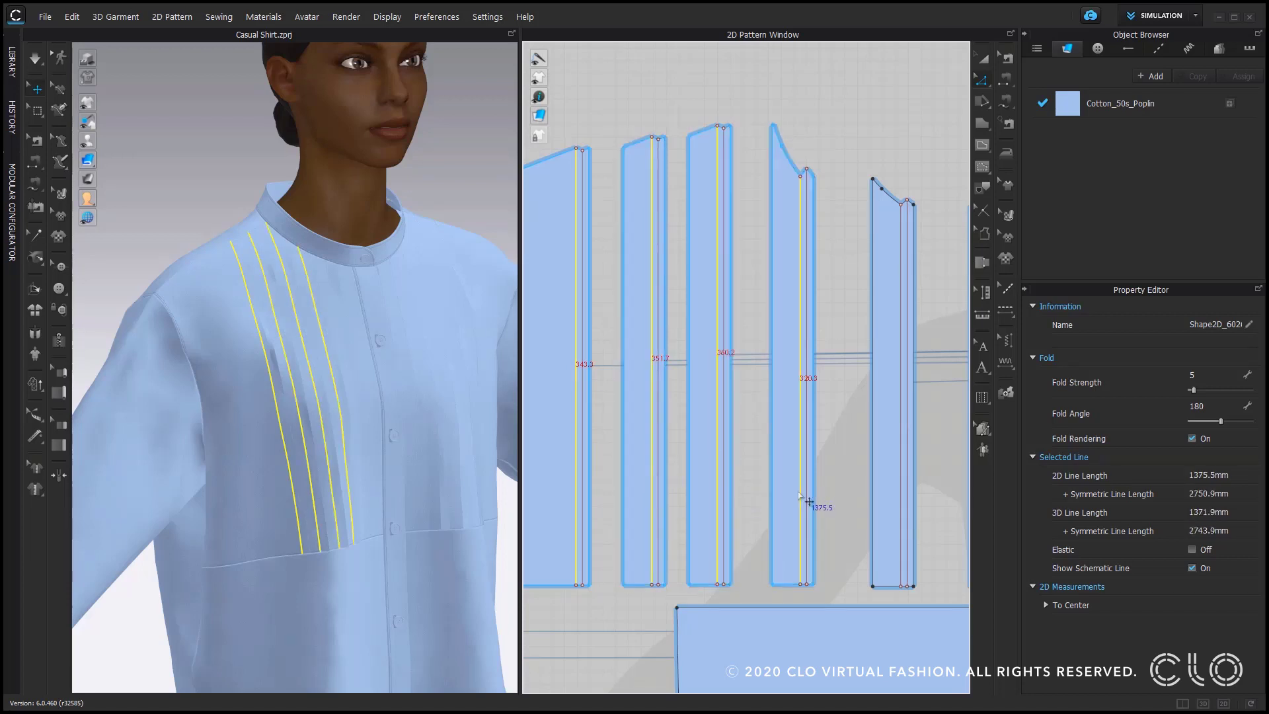
pyautogui.keyDown('shift'); pyautogui.click(902, 524); pyautogui.keyUp('shift')
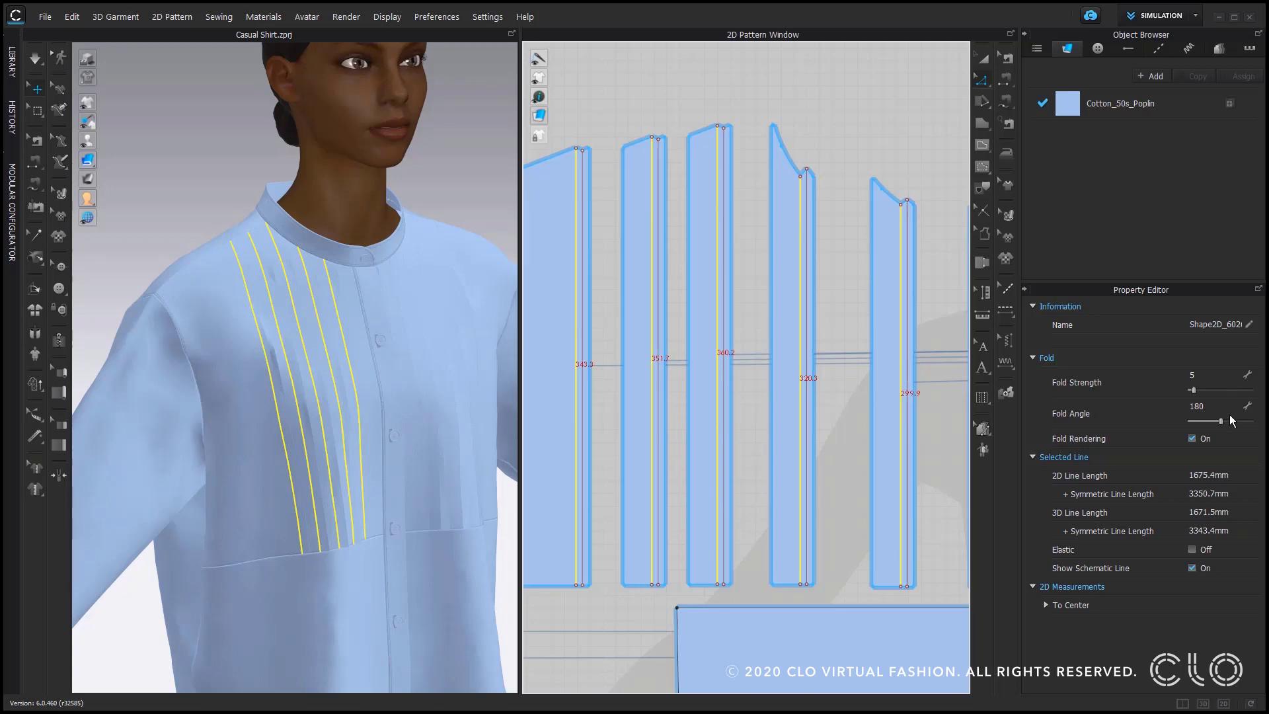
pyautogui.moveTo(1223, 421); pyautogui.dragTo(1230, 421)
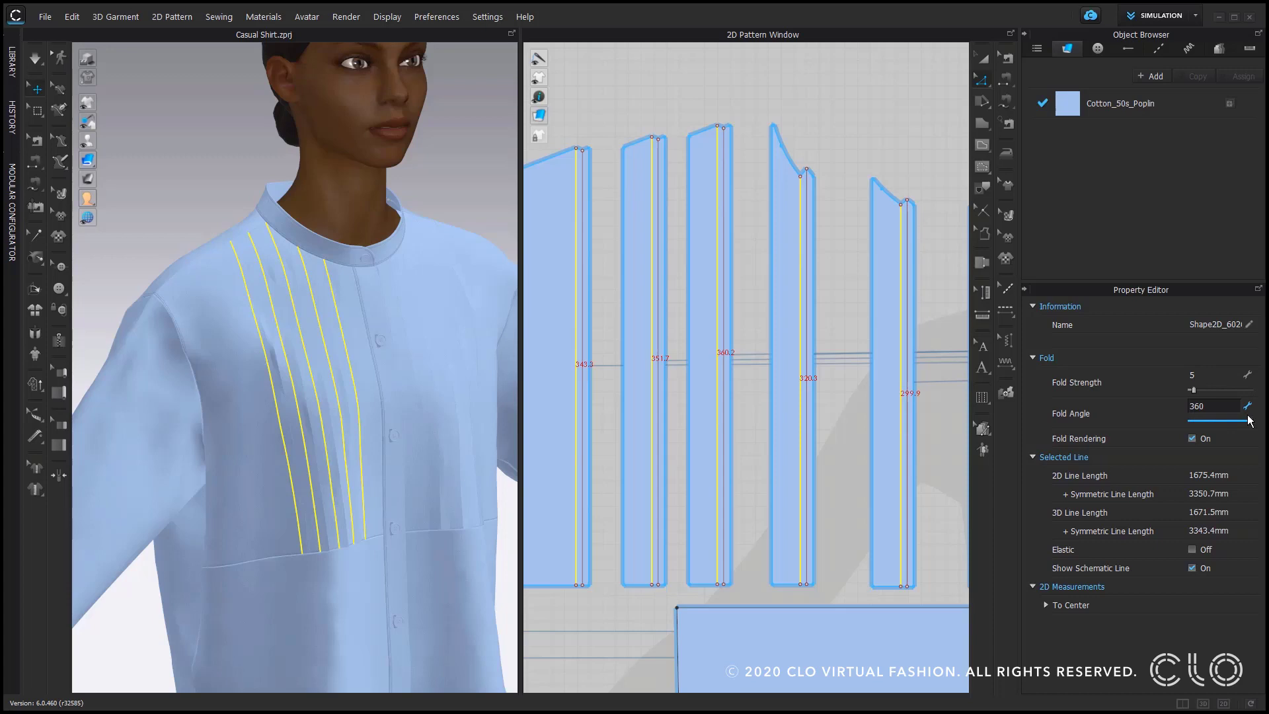
pyautogui.moveTo(1197, 394); pyautogui.dragTo(1261, 397)
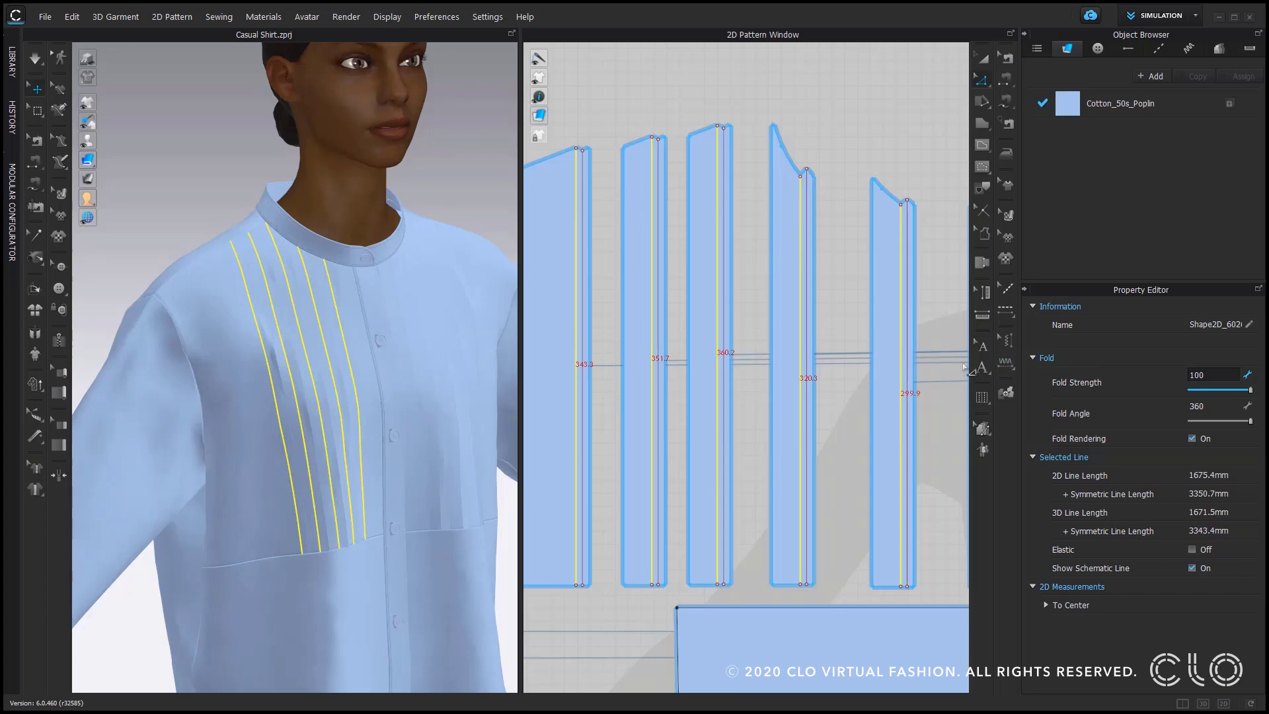
pyautogui.click(610, 394)
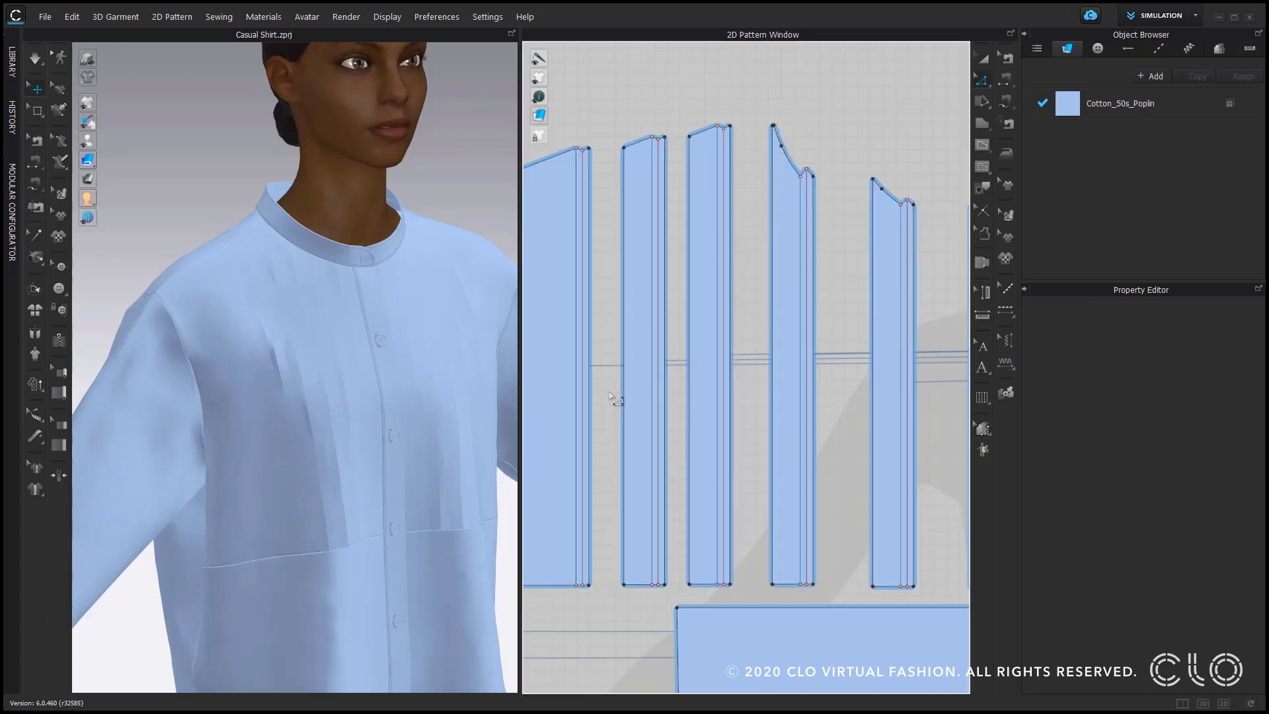
# Select the internal line nearest the extended edge in each of the five pieces and lower the lines' fold angle.
pyautogui.scroll(5, 589, 423)
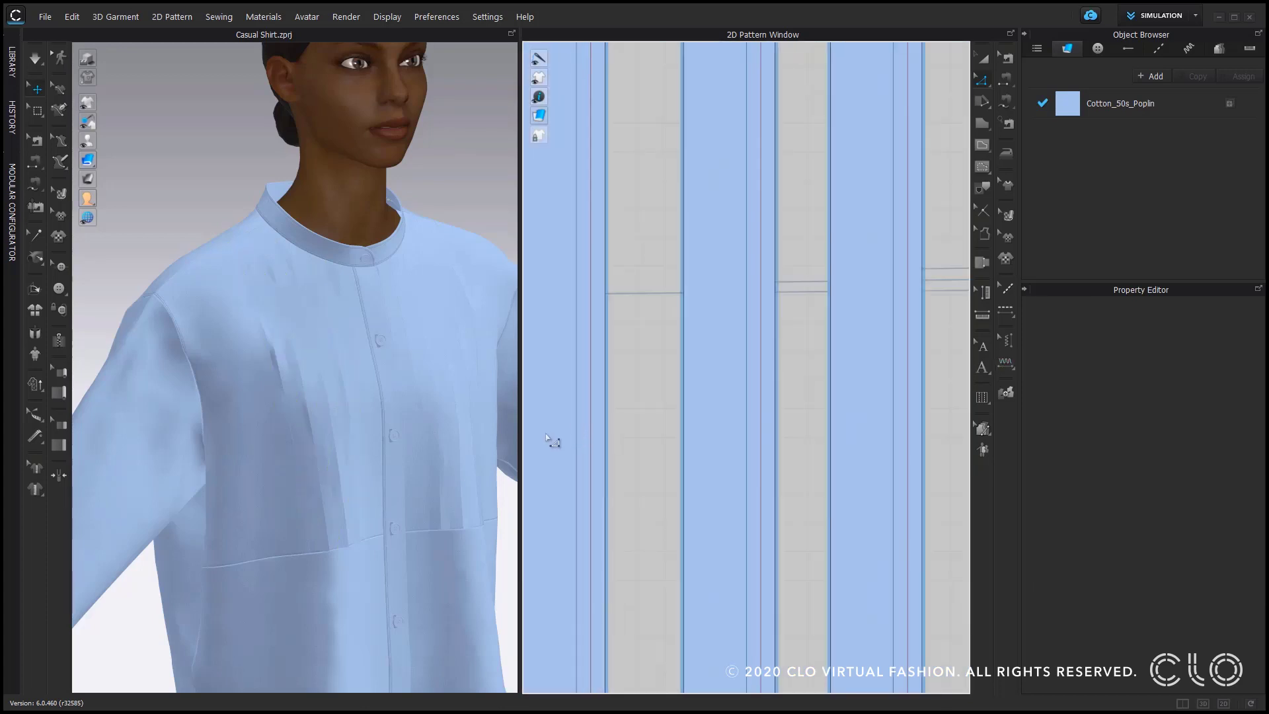
pyautogui.scroll(-3, 636, 501)
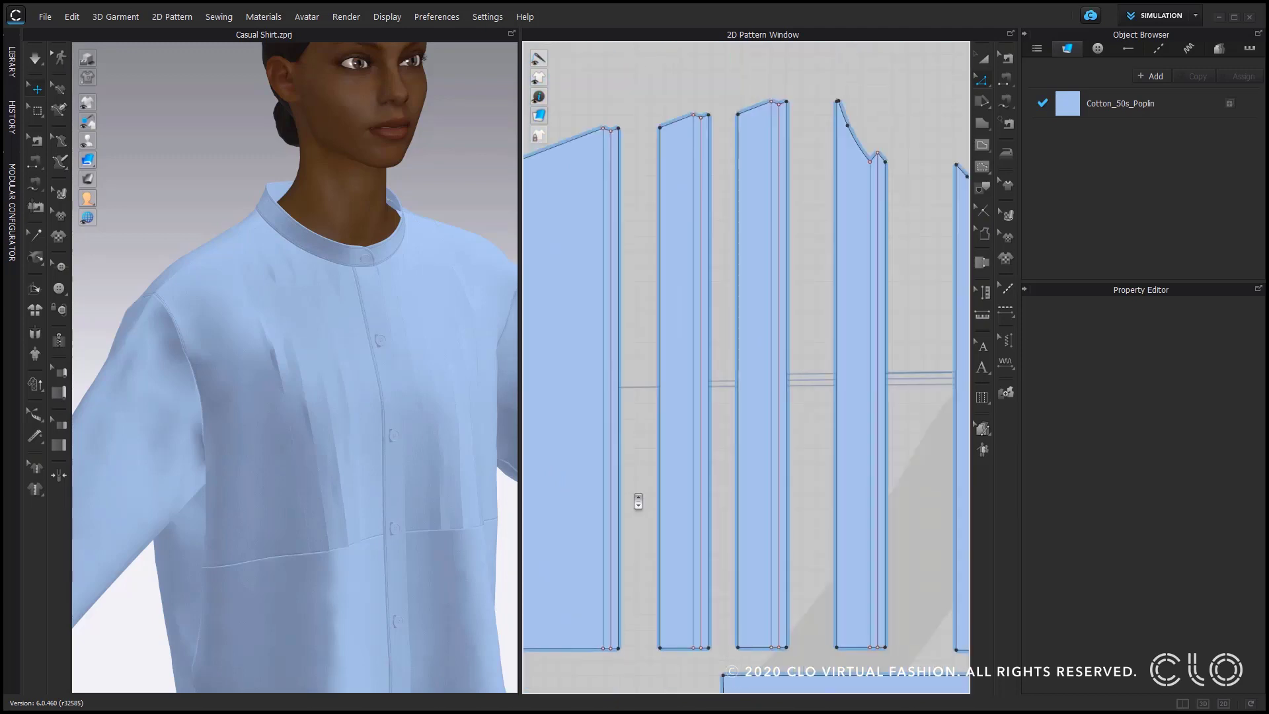
pyautogui.scroll(-2, 638, 501)
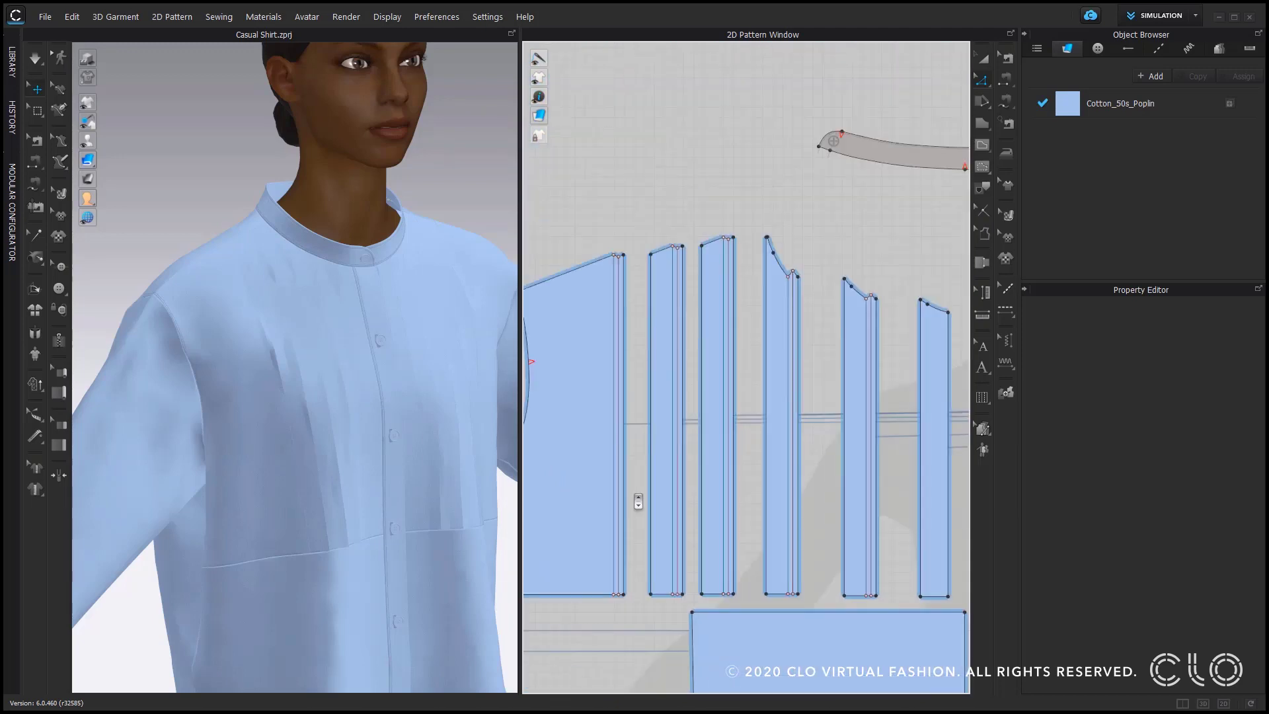
pyautogui.click(625, 510)
pyautogui.keyDown('shift'); pyautogui.click(677, 510); pyautogui.keyUp('shift')
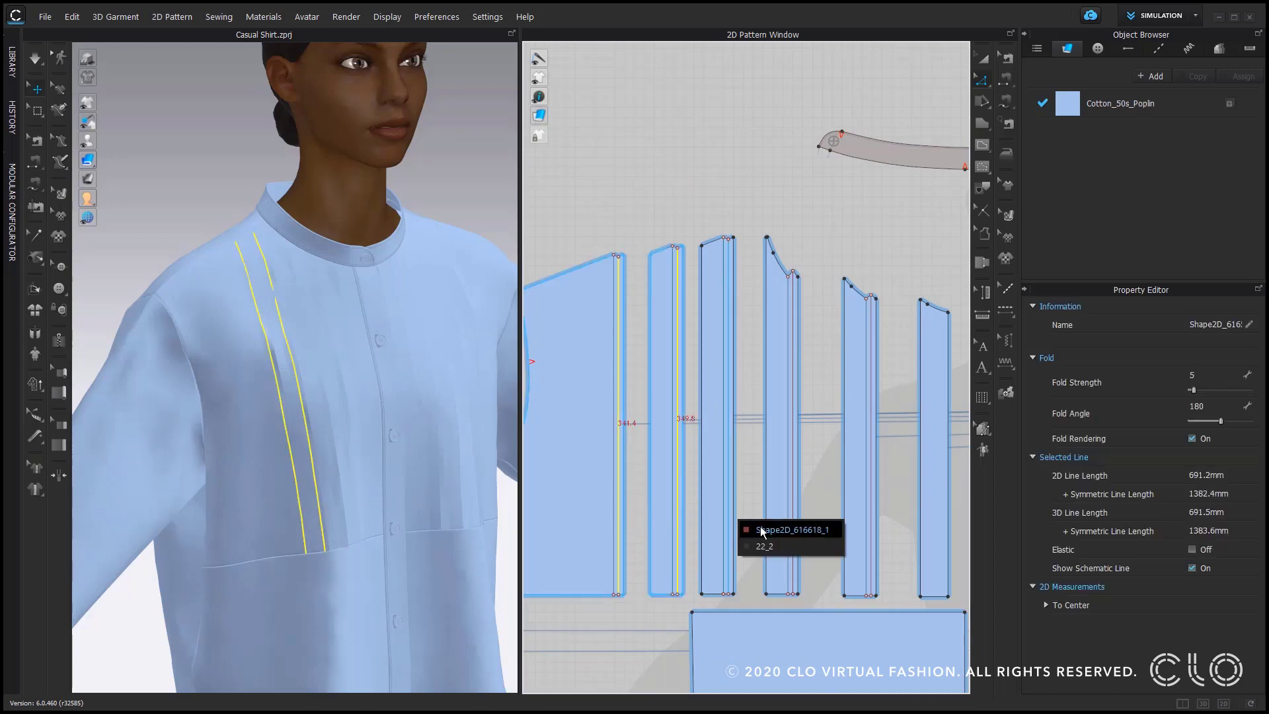
pyautogui.keyDown('shift'); pyautogui.click(761, 531); pyautogui.keyUp('shift')
pyautogui.scroll(4, 801, 530)
pyautogui.keyDown('shift'); pyautogui.click(782, 514); pyautogui.keyUp('shift')
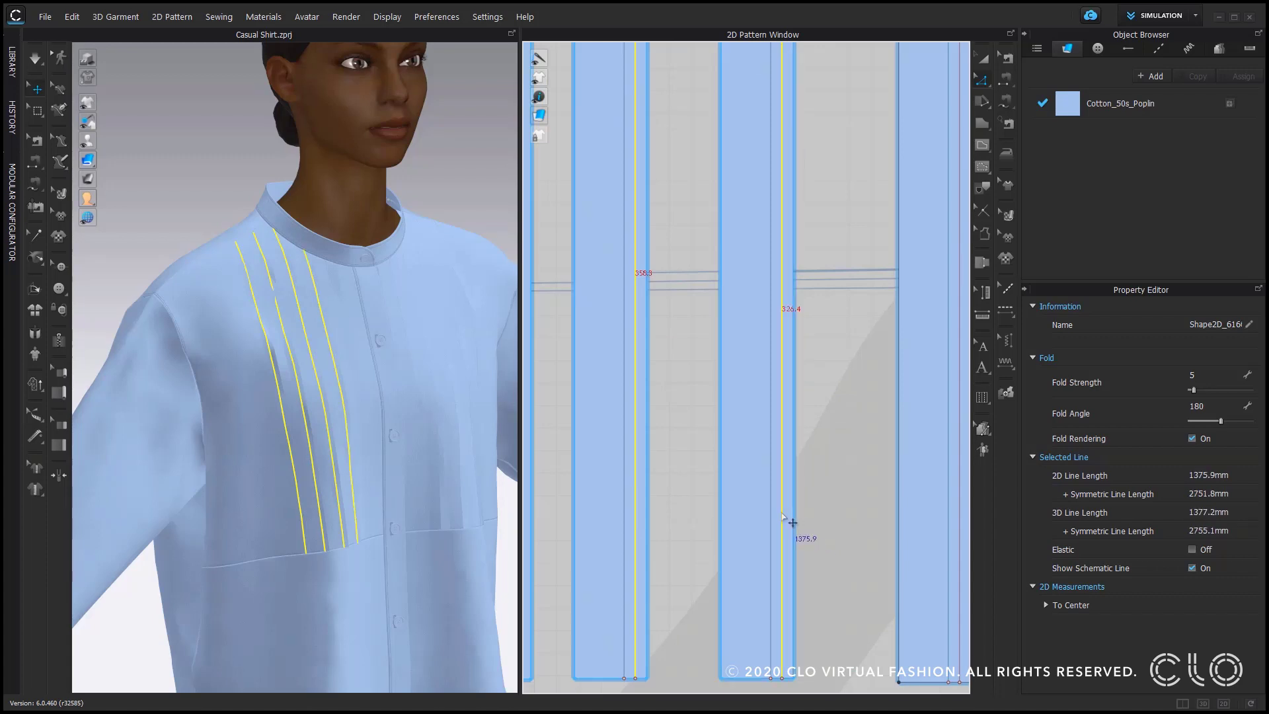
pyautogui.keyDown('shift'); pyautogui.click(960, 520); pyautogui.keyUp('shift')
pyautogui.scroll(-5, 859, 529)
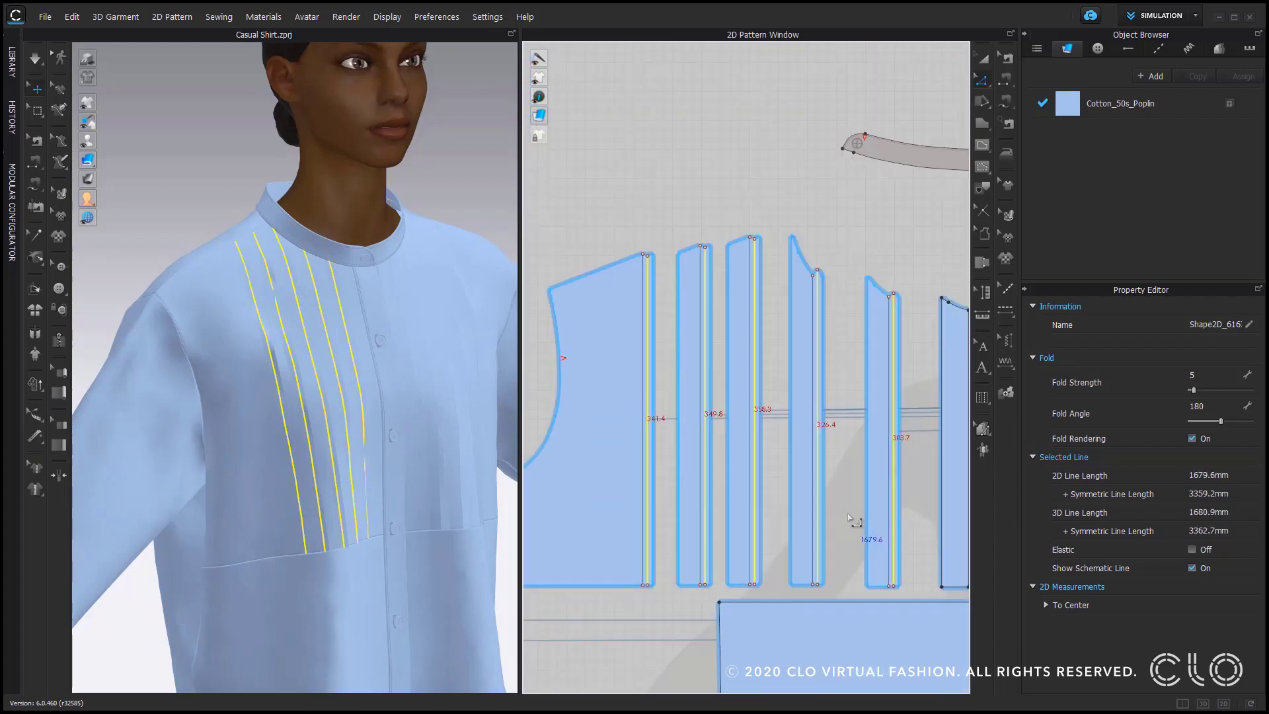
pyautogui.moveTo(1222, 424); pyautogui.dragTo(1204, 394)
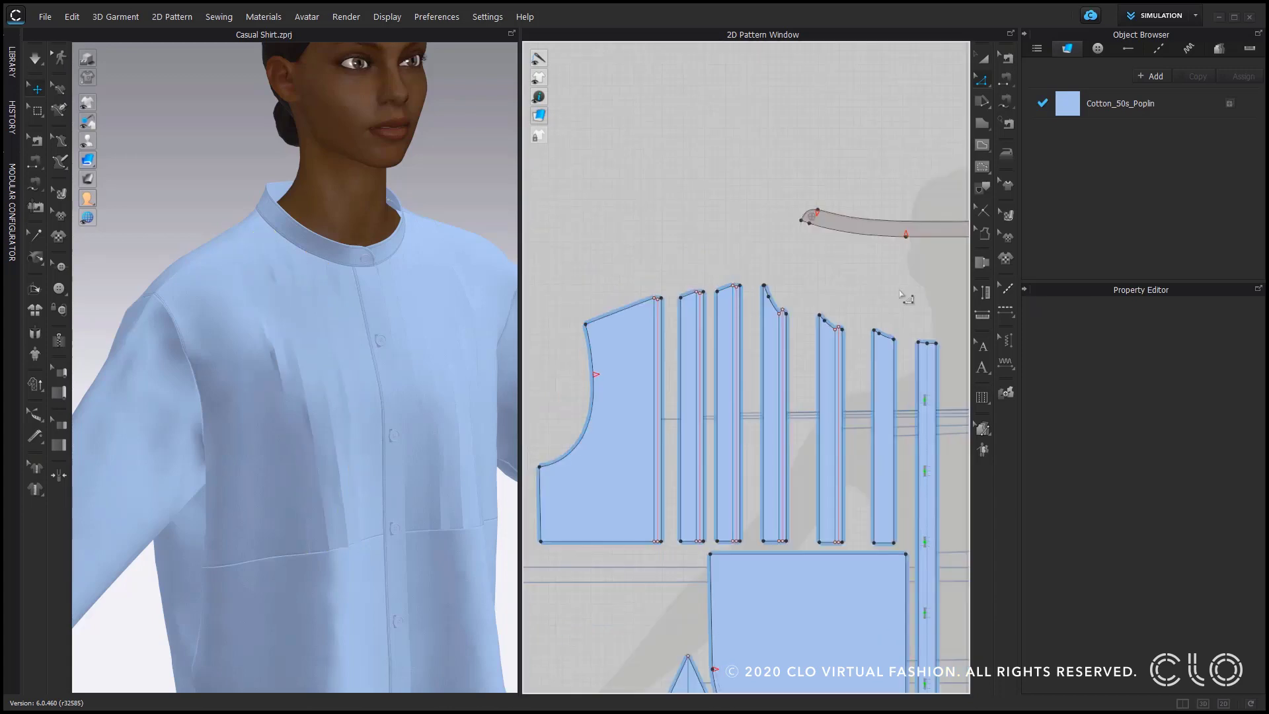
# Move the large armhole-side front piece closer to the neighbouring pleat strips.
pyautogui.moveTo(906, 297); pyautogui.dragTo(576, 291, button='middle')
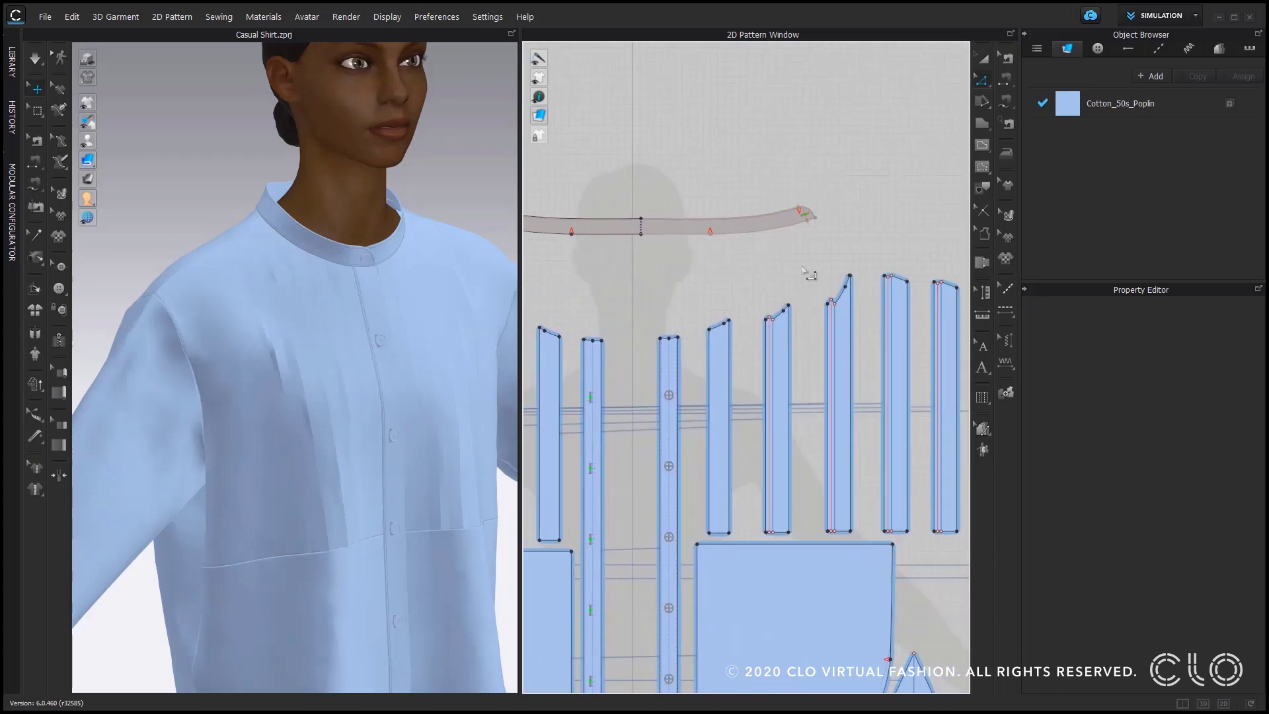
pyautogui.moveTo(819, 238); pyautogui.dragTo(770, 243, button='middle')
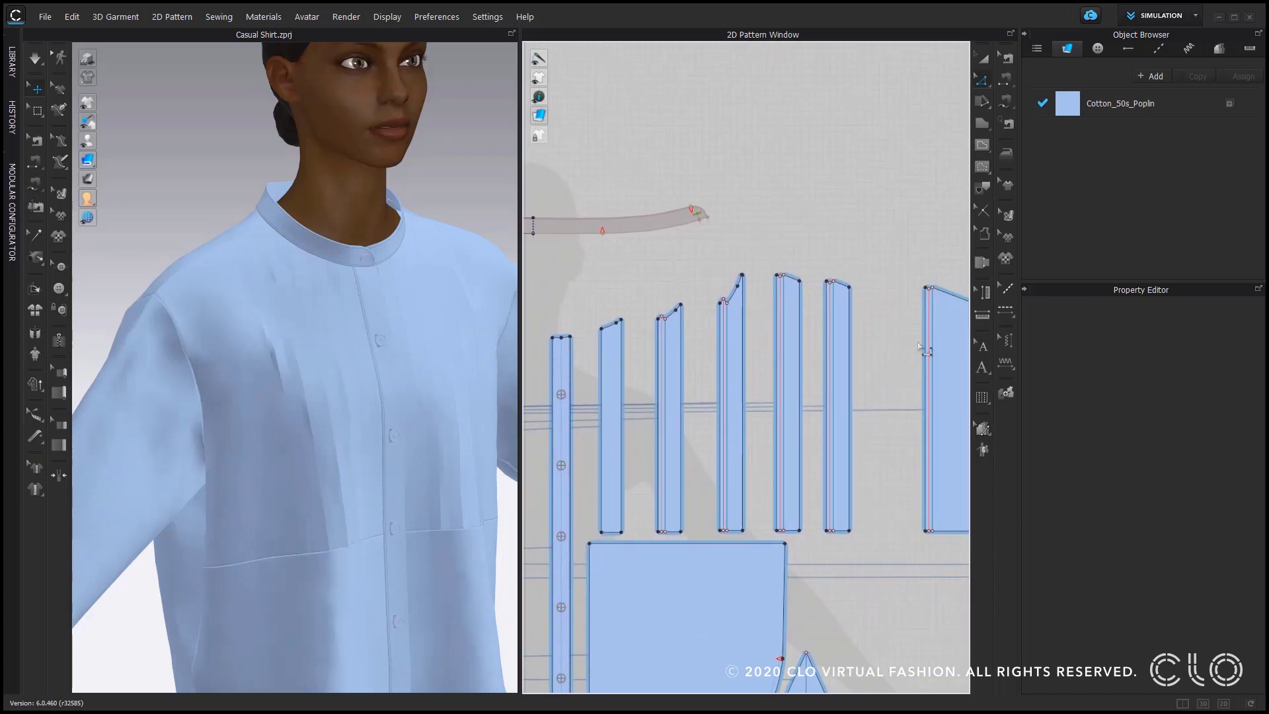
pyautogui.press('a')
pyautogui.moveTo(947, 360); pyautogui.dragTo(898, 352)
pyautogui.click(869, 249)
pyautogui.scroll(-2, 667, 319)
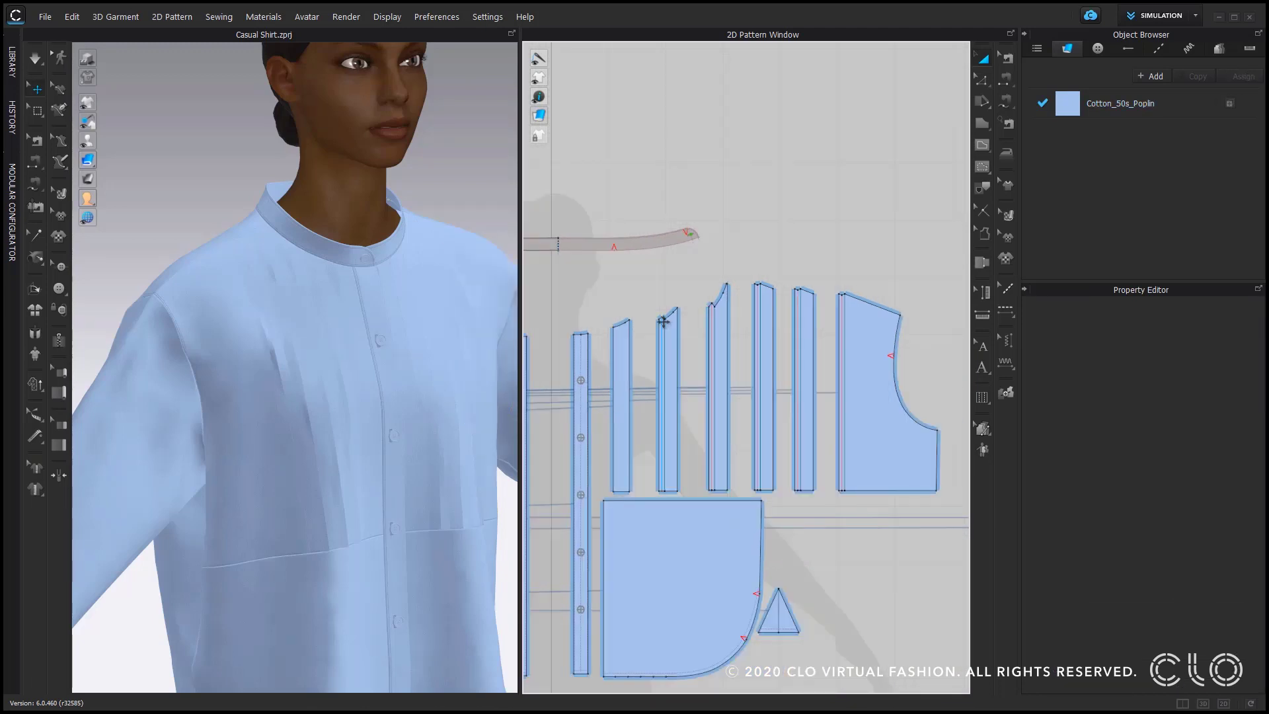
# Examine the internal fold lines along the extended edges of the shirt-front strips.
pyautogui.moveTo(592, 318); pyautogui.dragTo(857, 310, button='middle')
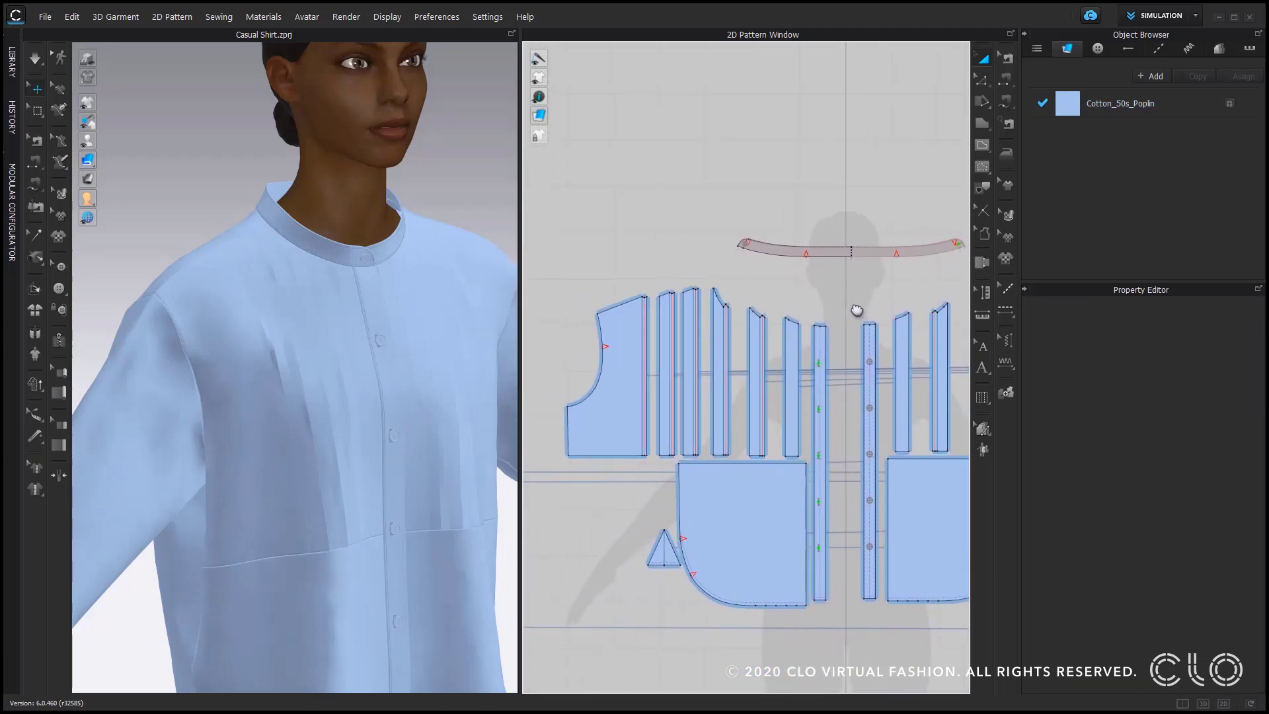
pyautogui.scroll(2, 857, 310)
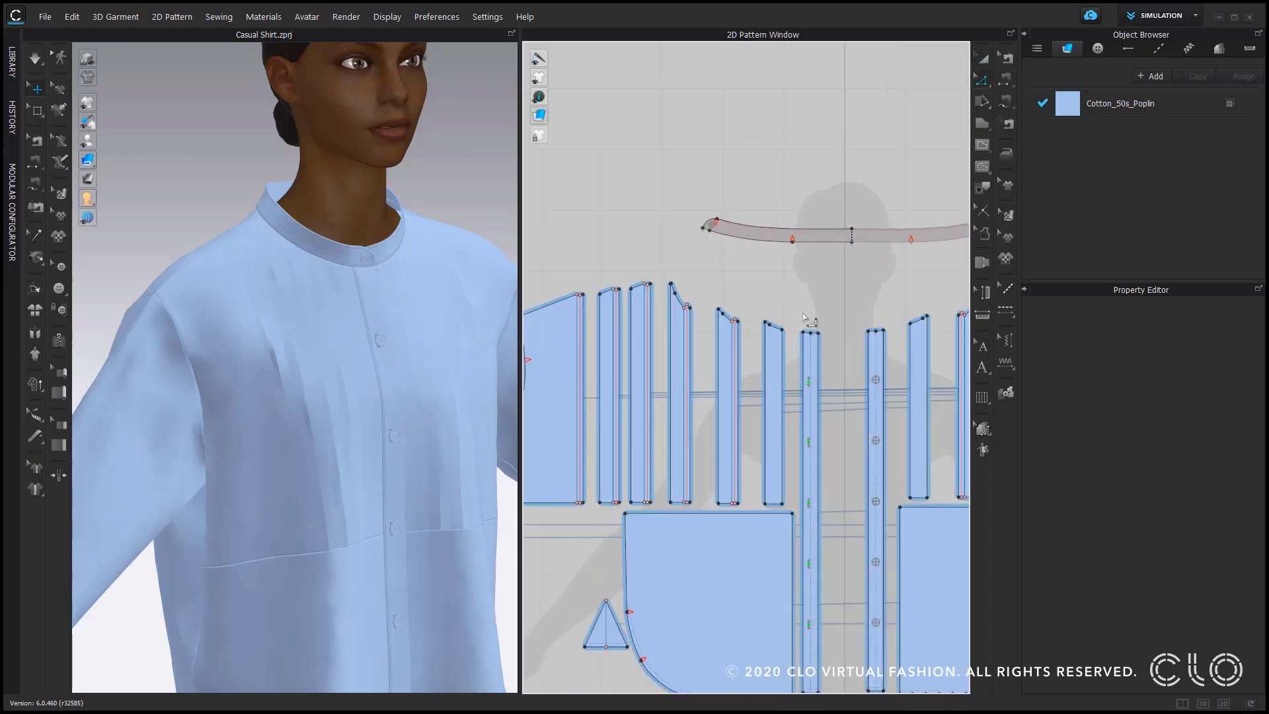
pyautogui.scroll(1, 633, 299)
pyautogui.scroll(1, 657, 238)
pyautogui.moveTo(657, 238); pyautogui.dragTo(668, 227, button='middle')
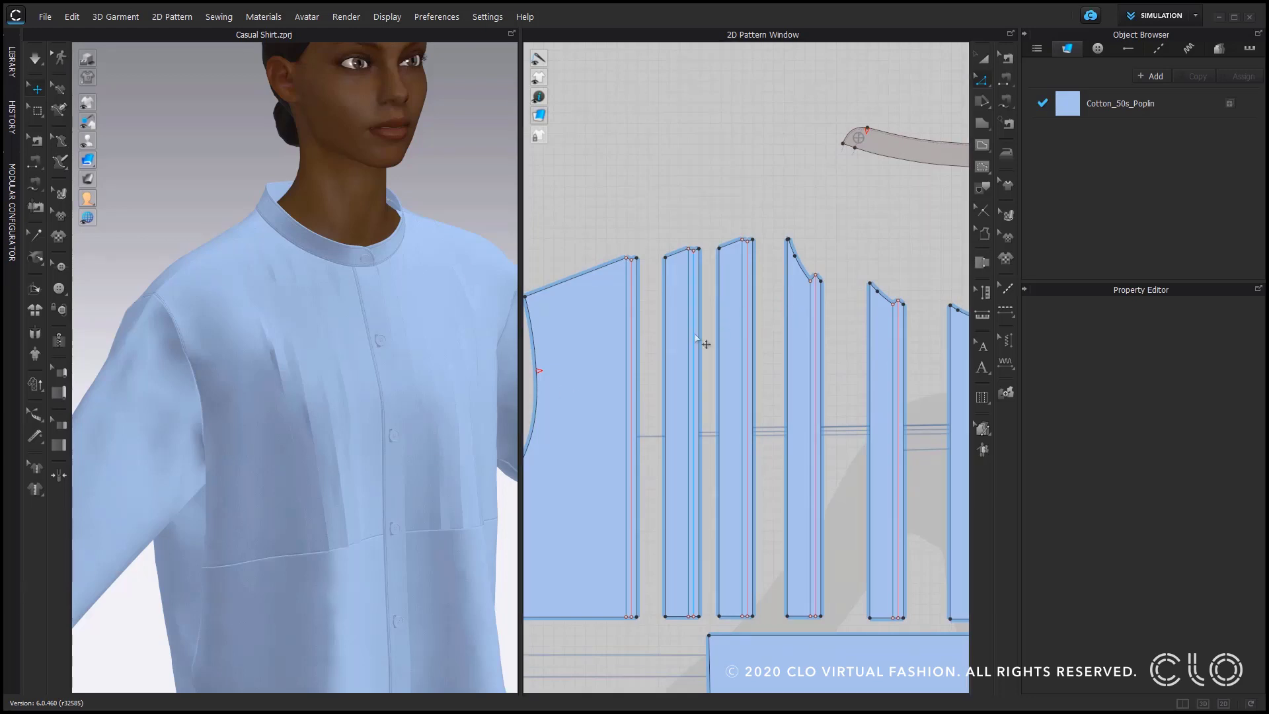
pyautogui.scroll(1, 659, 343)
pyautogui.moveTo(659, 382); pyautogui.dragTo(641, 293, button='middle')
pyautogui.scroll(-1, 641, 292)
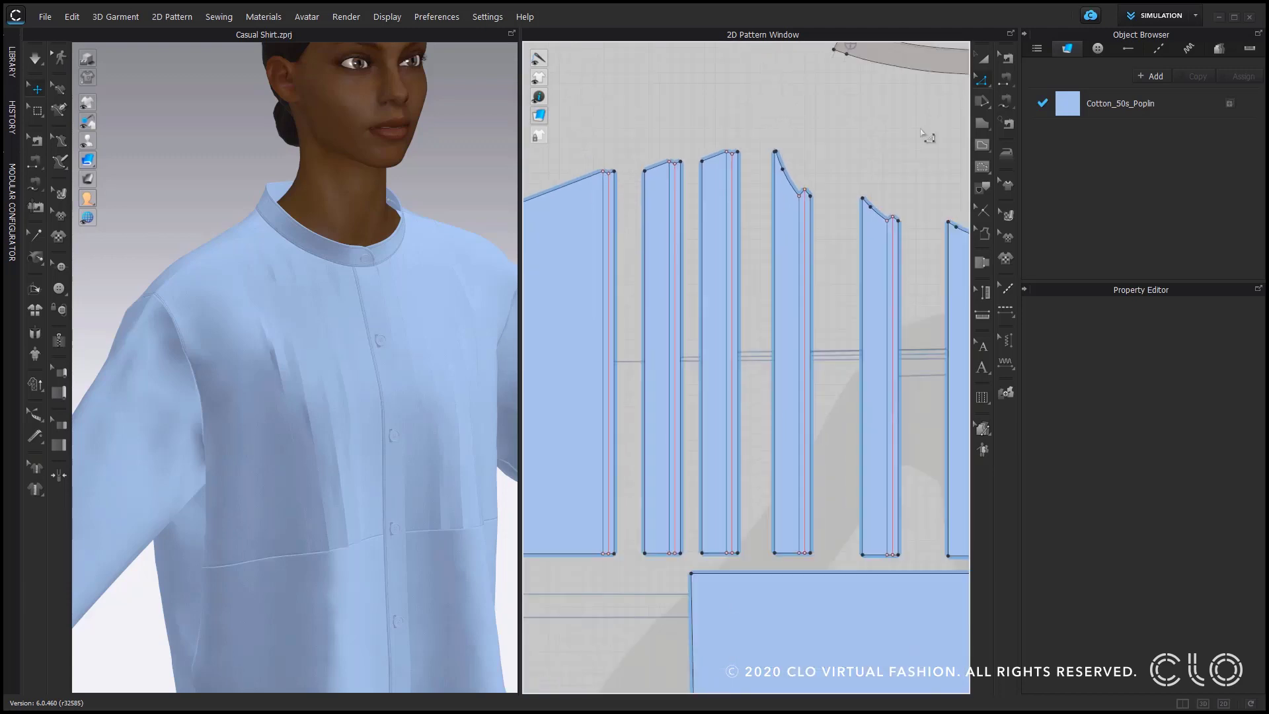
# Use Segment Sewing to join the extended edges of the armhole-side piece and the first two strips to their neighbouring strips' straight edges.
pyautogui.click(1006, 82)
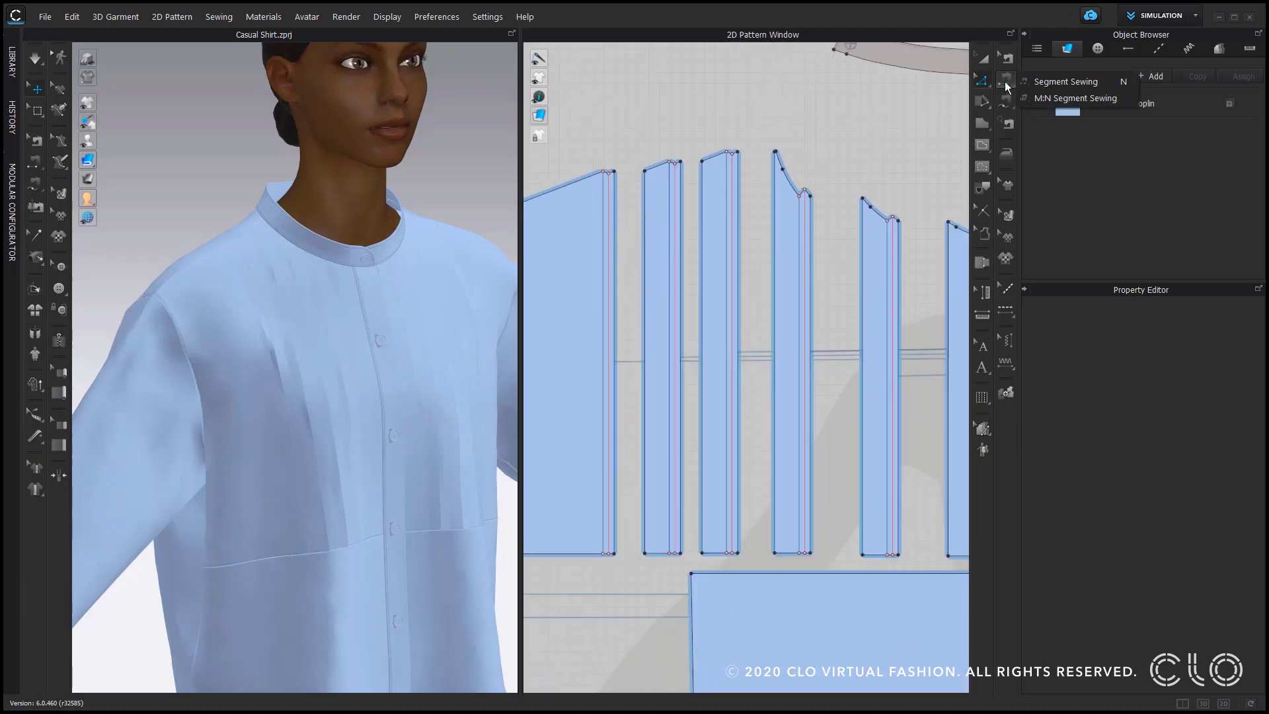
pyautogui.click(1044, 82)
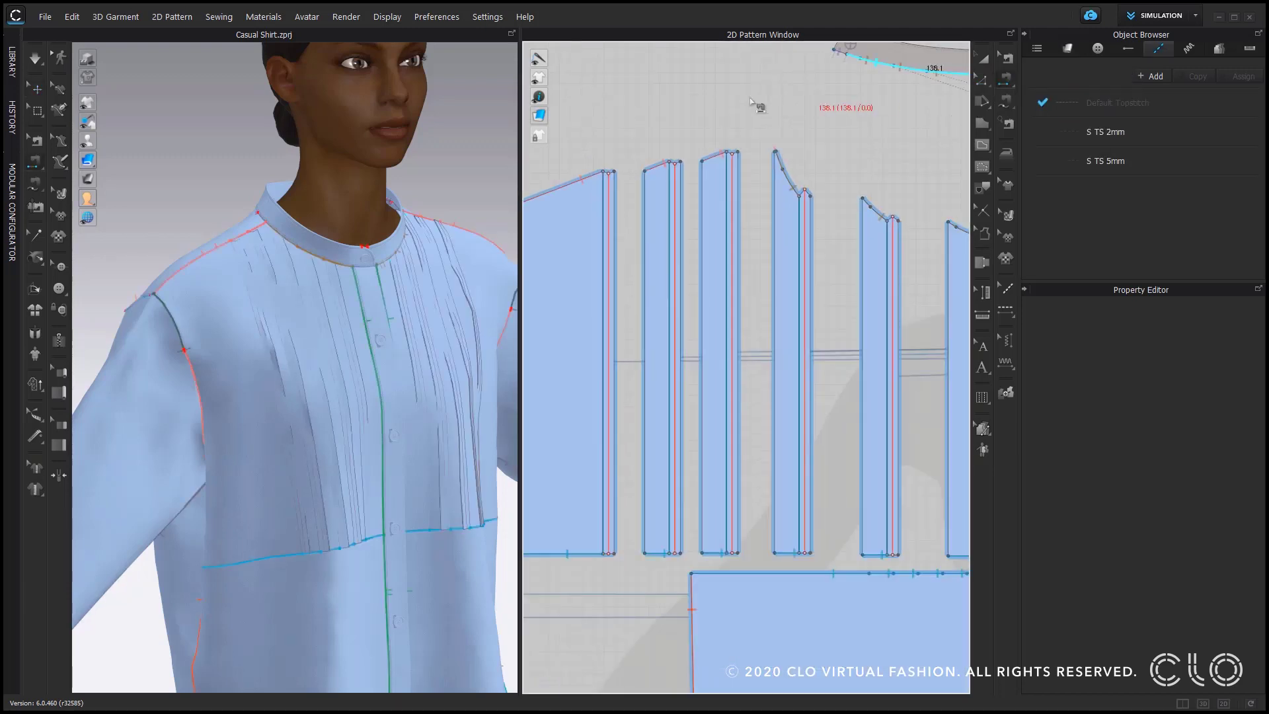
pyautogui.click(615, 199)
pyautogui.click(684, 187)
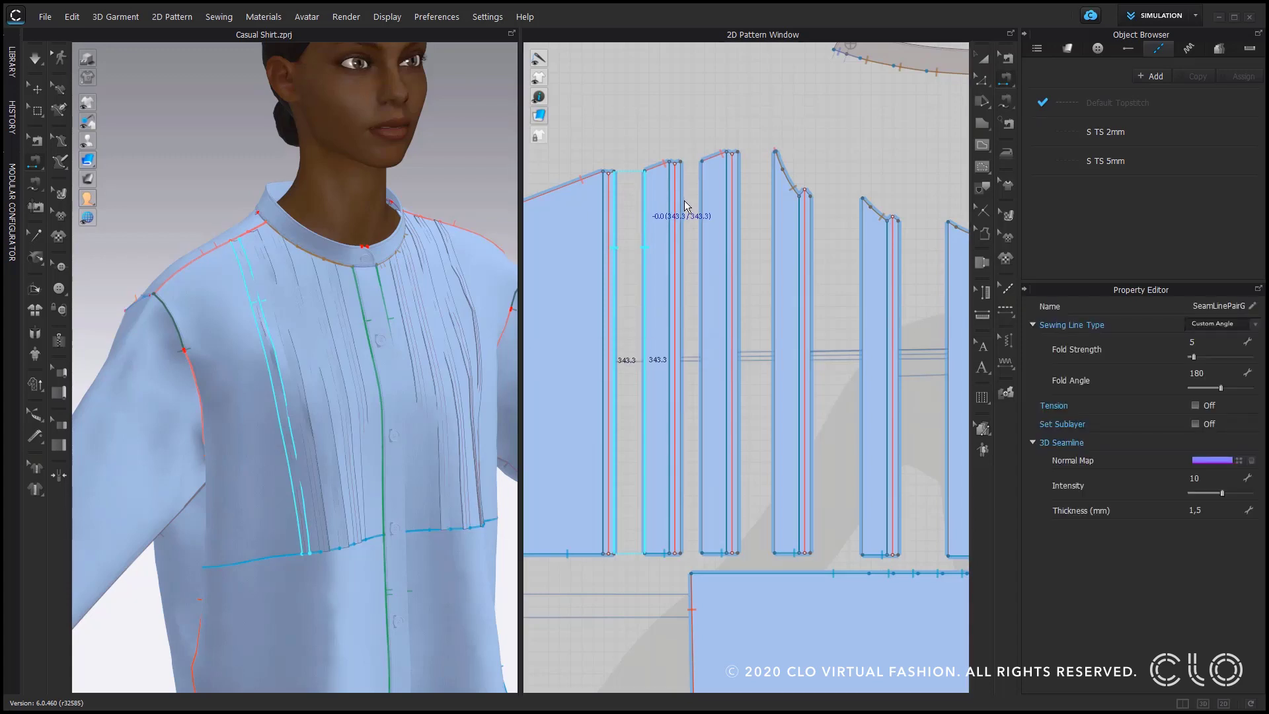
pyautogui.click(684, 197)
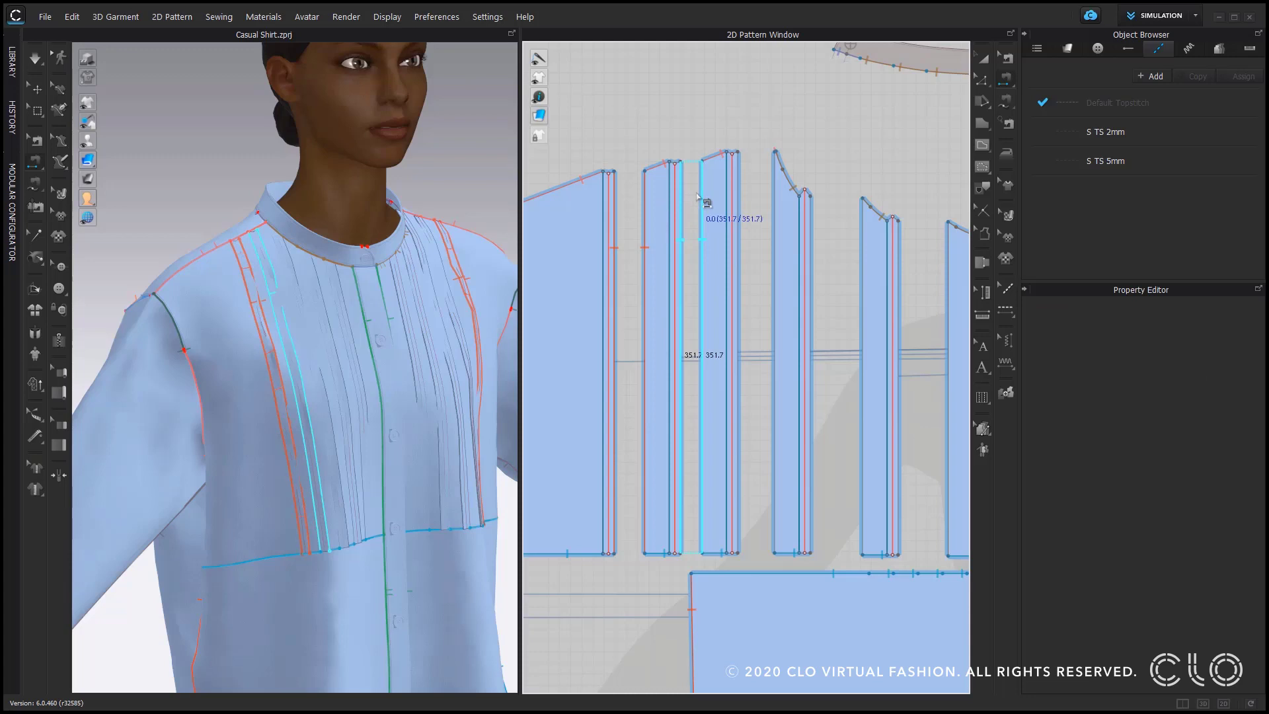
pyautogui.click(703, 198)
pyautogui.click(735, 201)
pyautogui.click(776, 209)
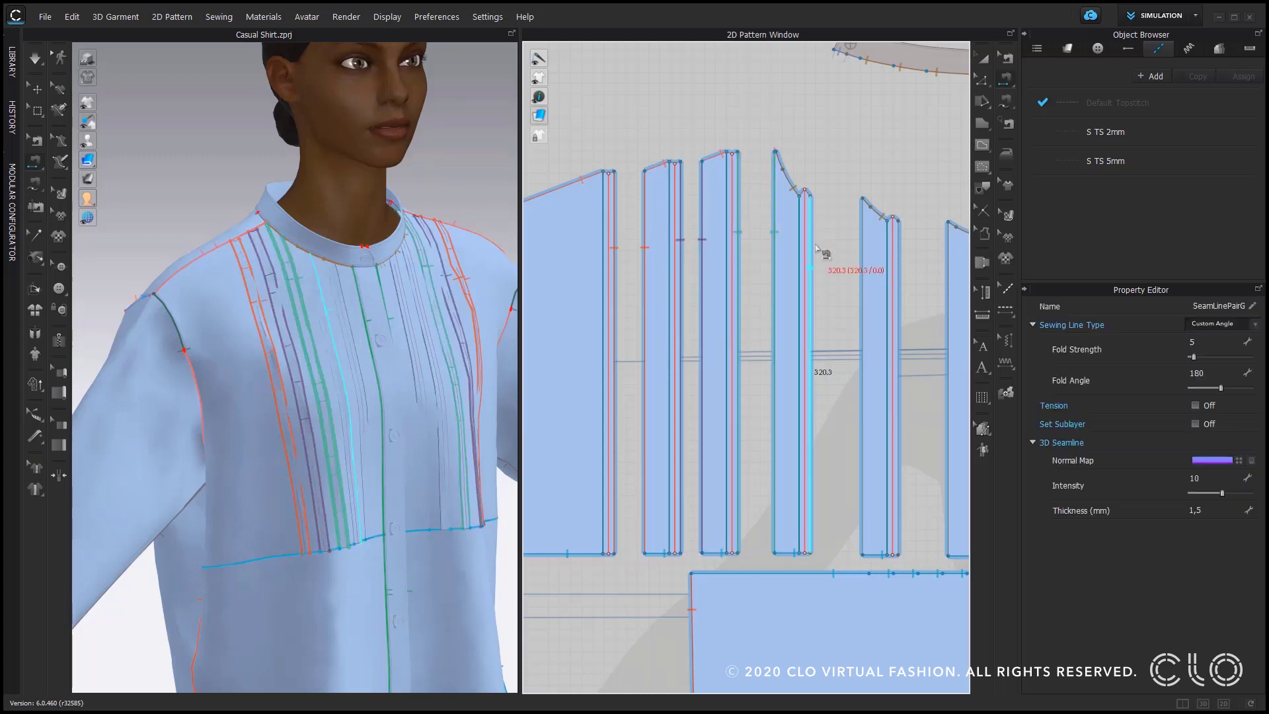
# Segment-sew the remaining two extended edges to the facing straight edges, finishing at the narrow strip beside the placket.
pyautogui.click(812, 260)
pyautogui.click(861, 255)
pyautogui.moveTo(916, 265); pyautogui.dragTo(800, 259, button='middle')
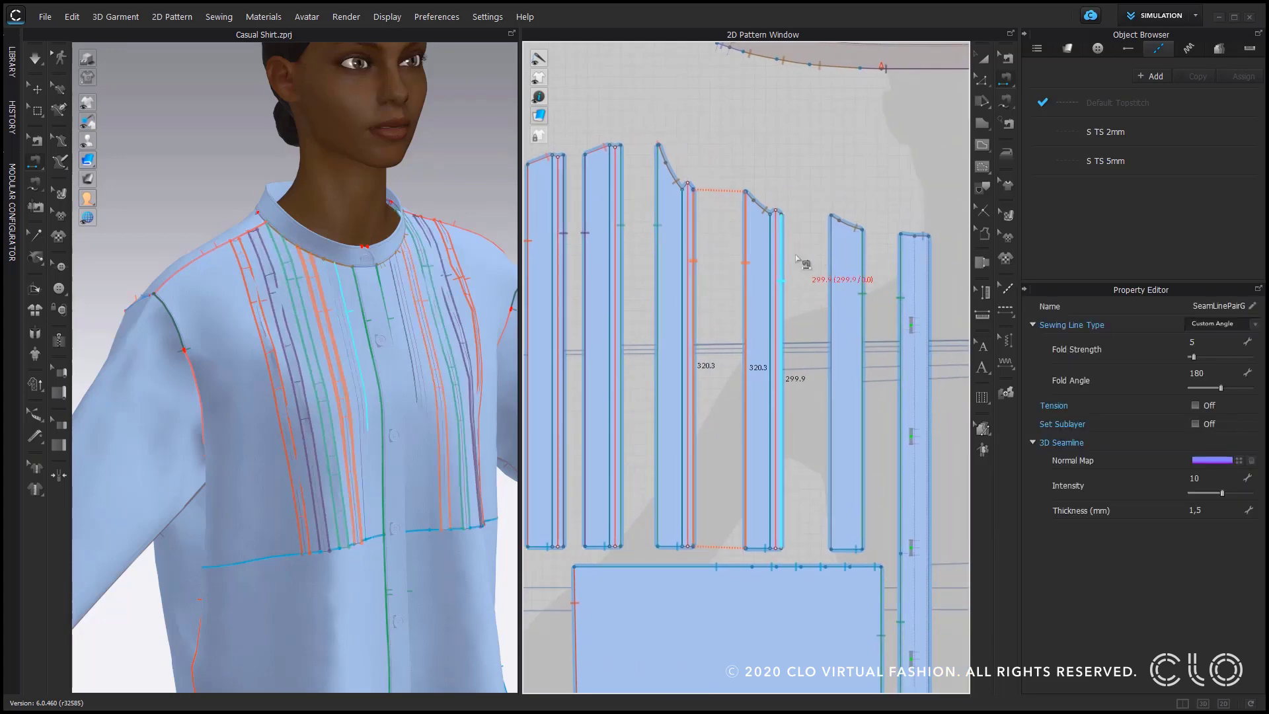
pyautogui.click(784, 261)
pyautogui.click(831, 276)
pyautogui.scroll(-3, 820, 274)
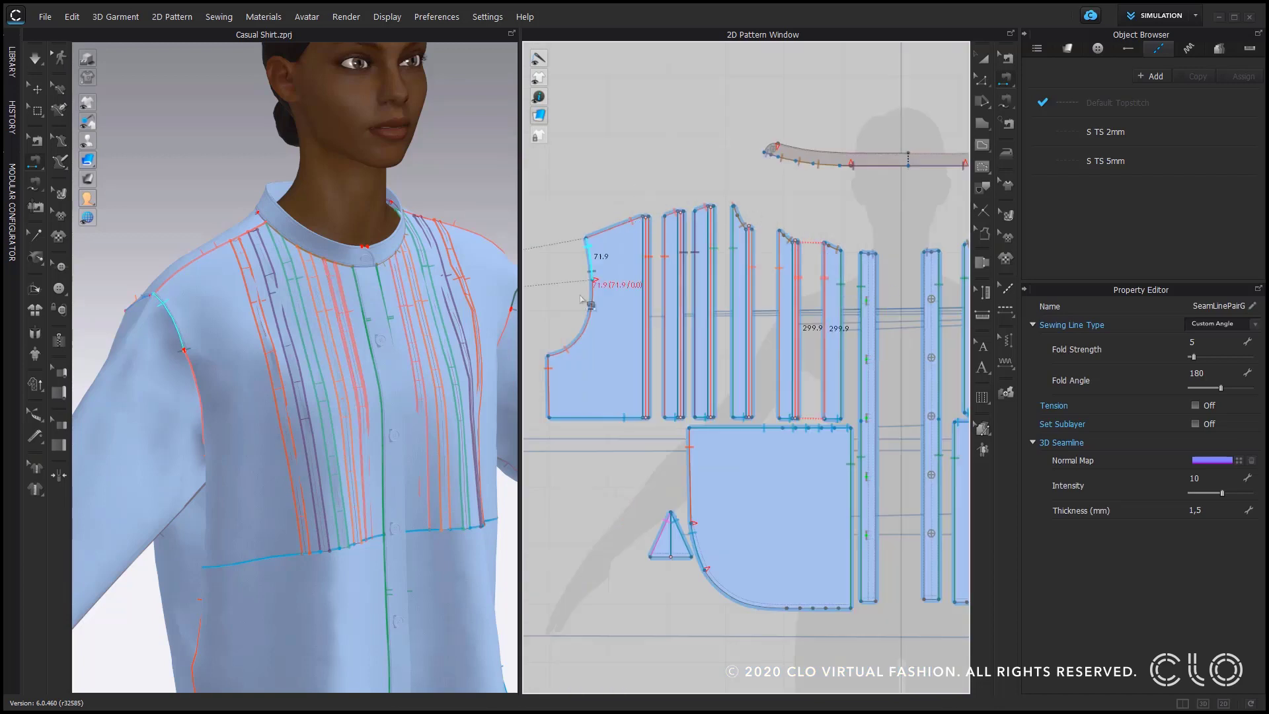
# Free-sew the pleat's first 5.4 mm top fold segment to the adjacent 5.4 mm of the armhole-side piece's shoulder edge.
pyautogui.scroll(4, 604, 198)
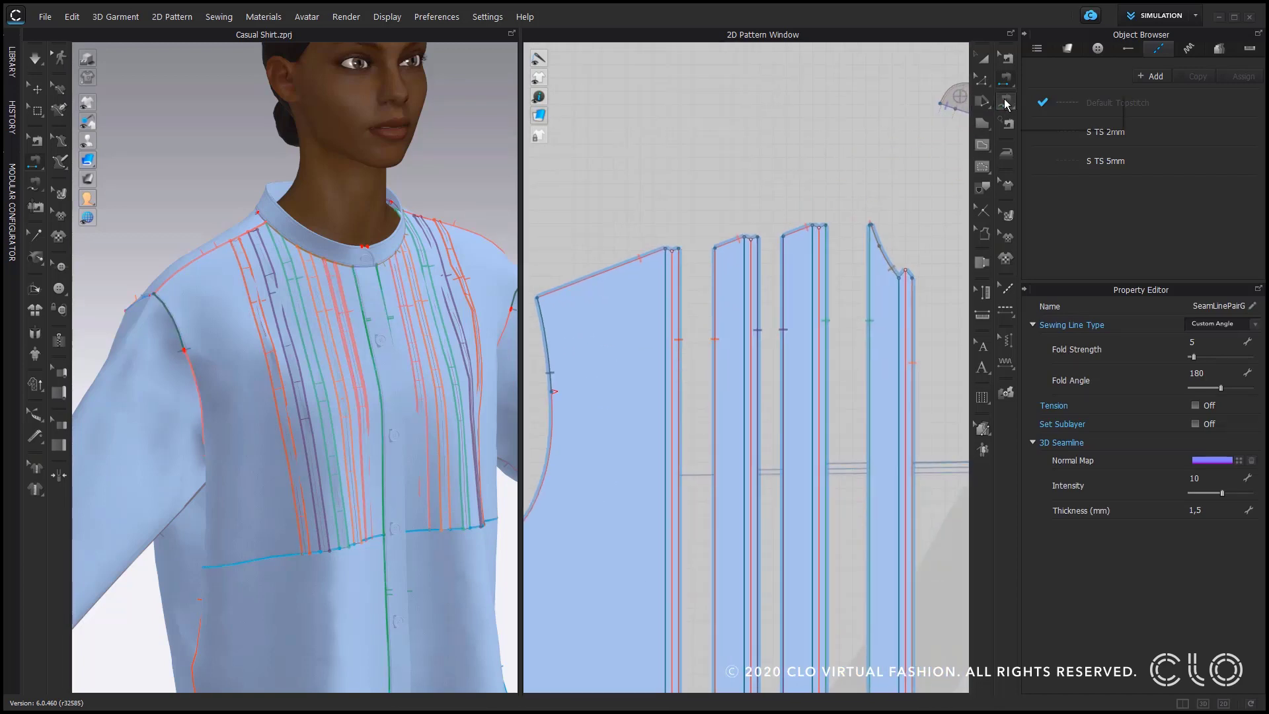
pyautogui.scroll(5, 691, 246)
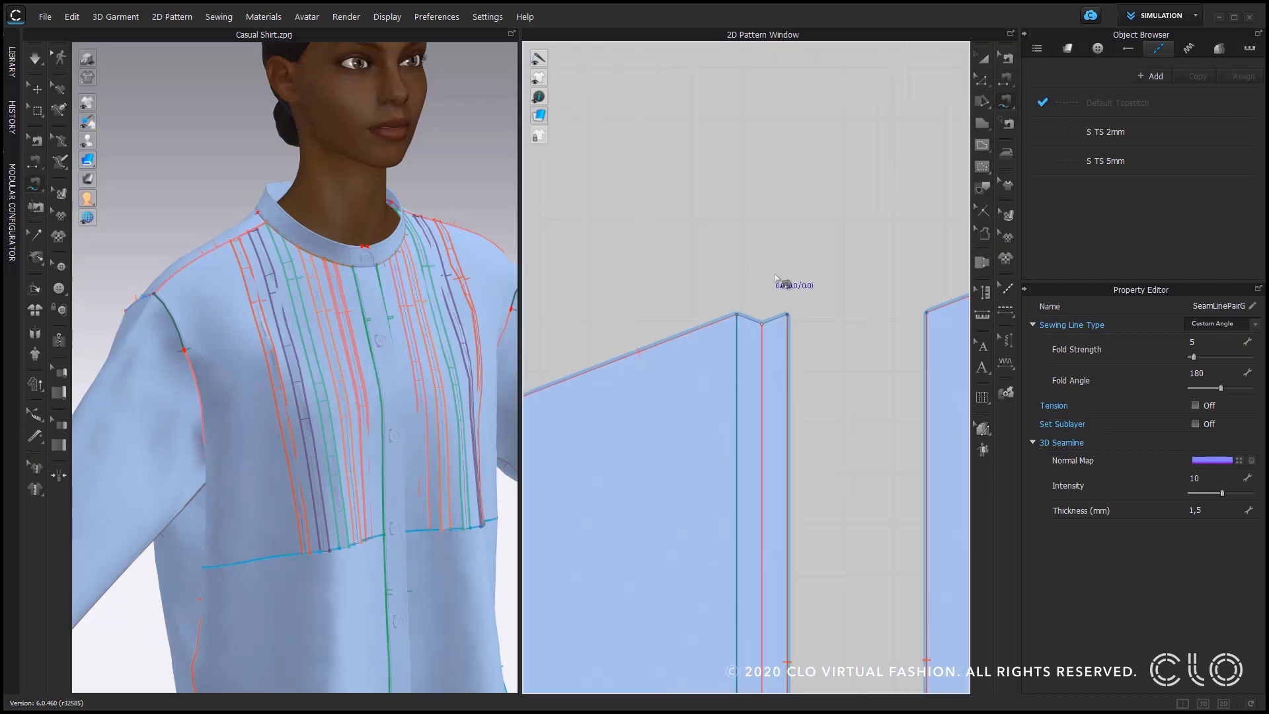
pyautogui.scroll(4, 658, 239)
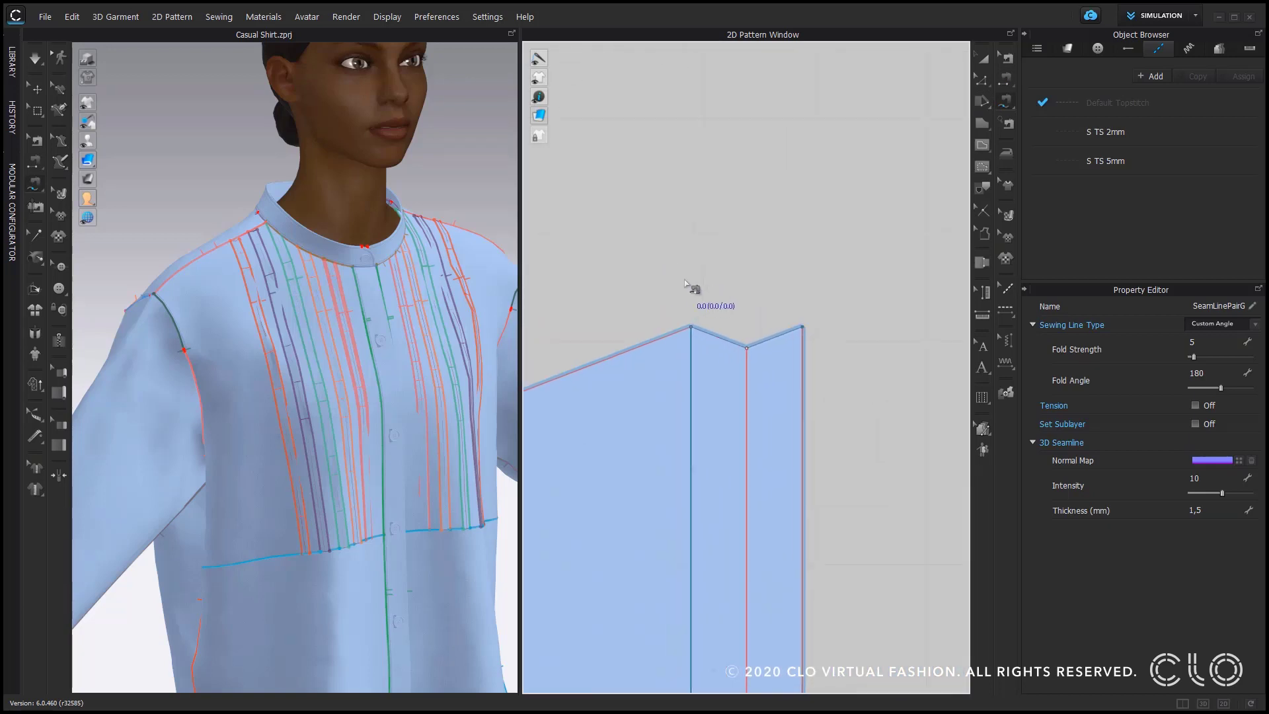
pyautogui.click(692, 333)
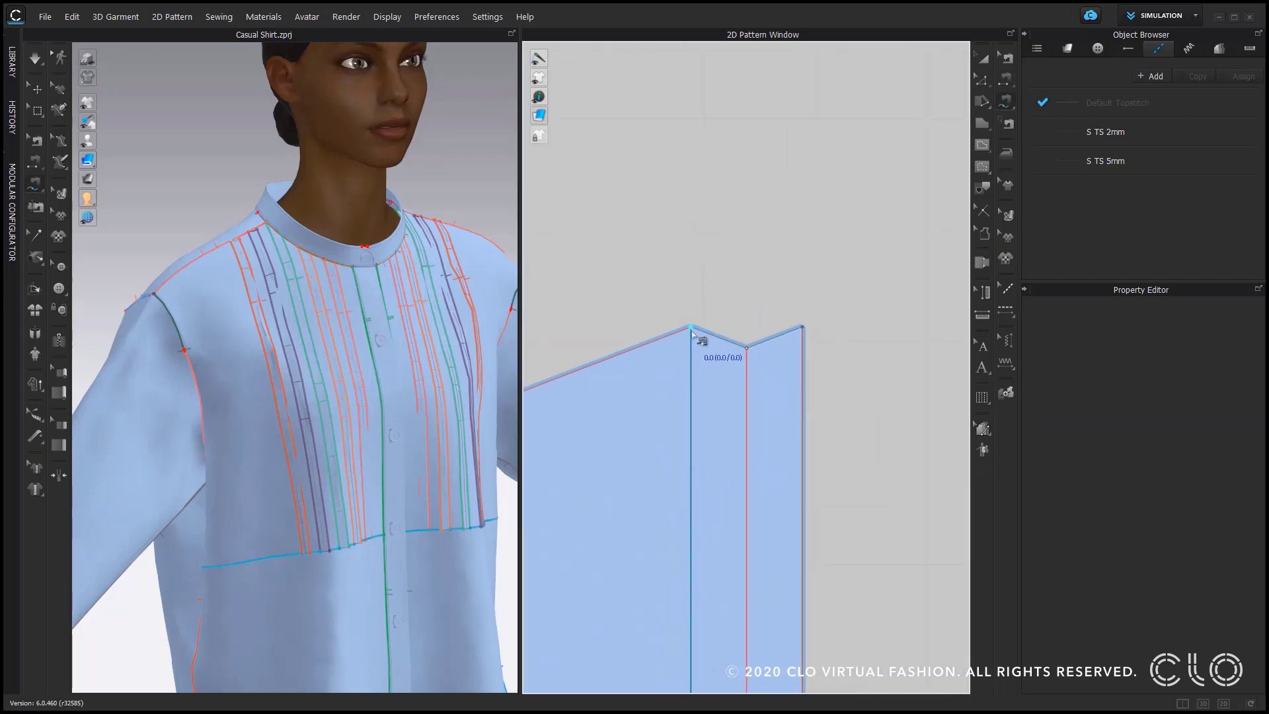
pyautogui.click(746, 354)
pyautogui.click(690, 329)
pyautogui.click(637, 353)
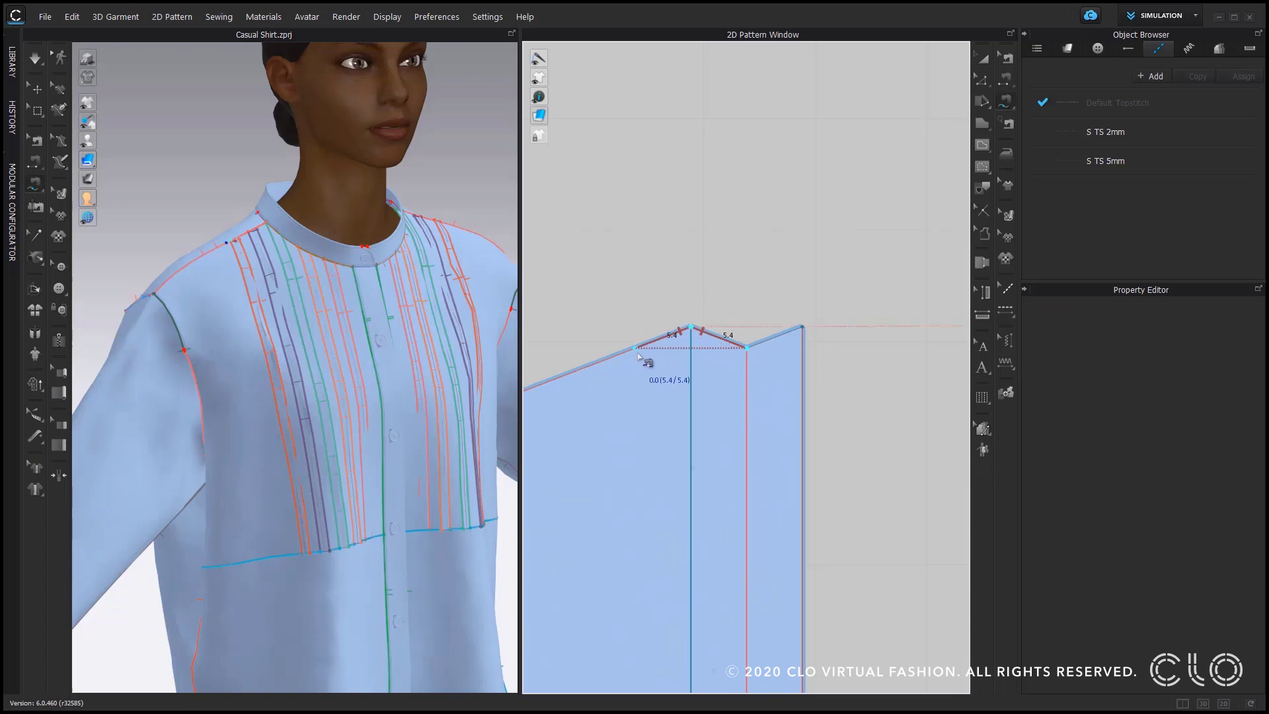
# Free-sew the pleat's two 5.4 mm top fold segments to each other and set the sewing line type to Turned.
pyautogui.click(801, 327)
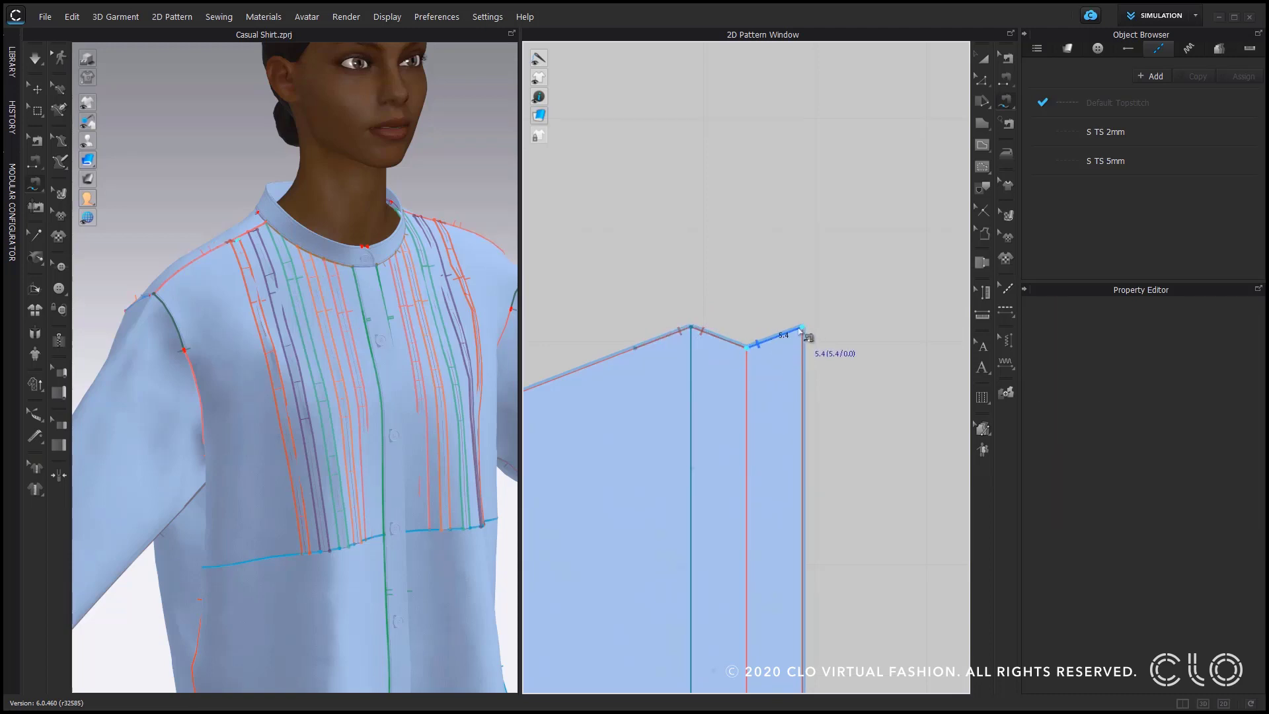
pyautogui.click(746, 347)
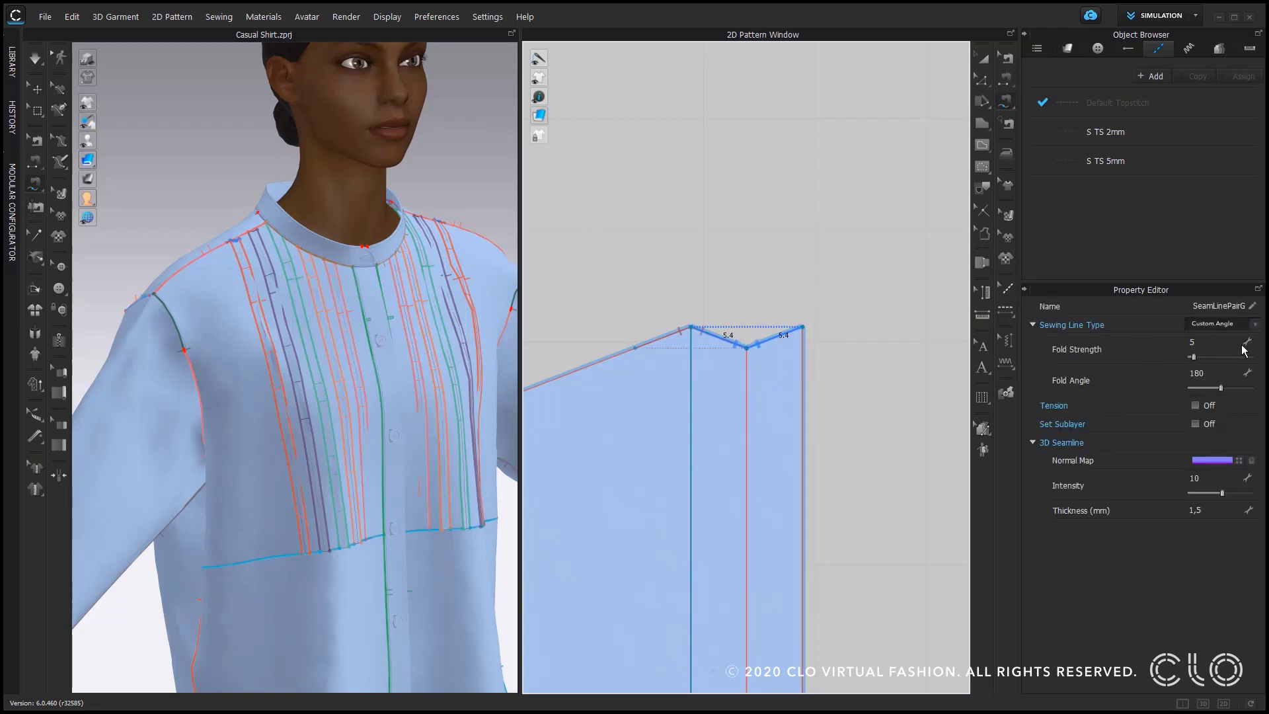
pyautogui.click(1255, 326)
pyautogui.click(1219, 339)
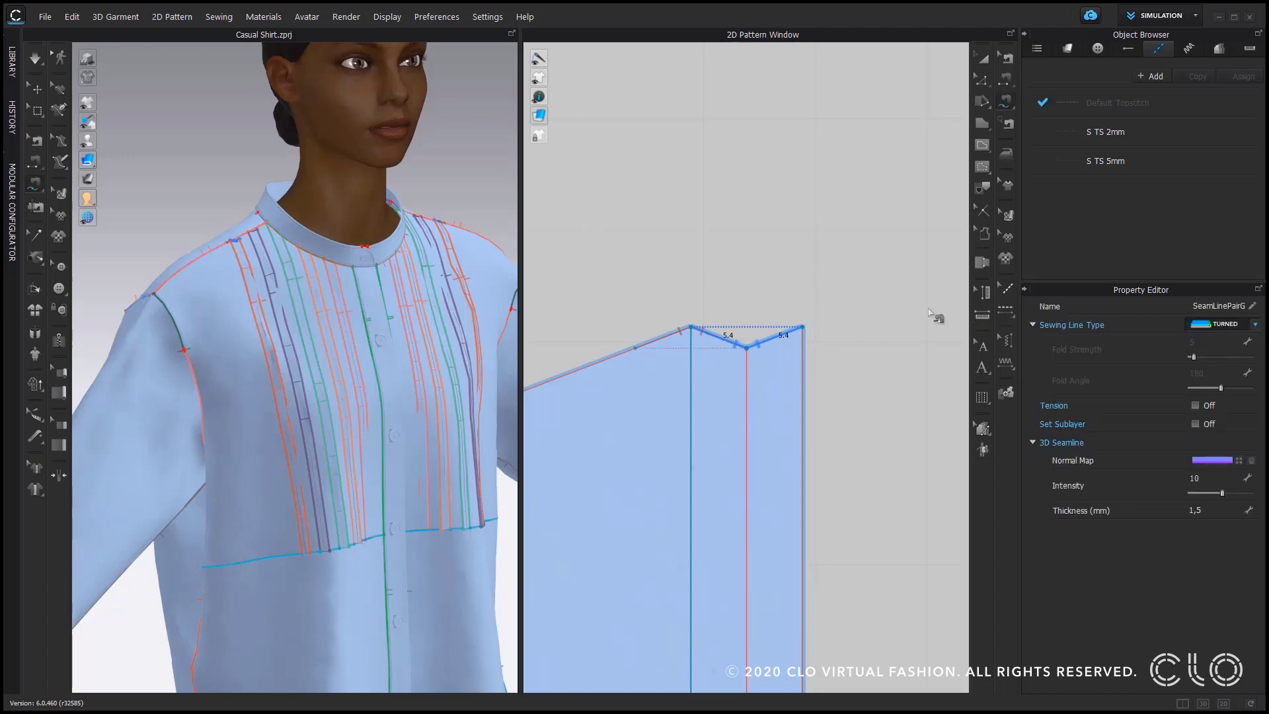
# Set the sewing line type of the short seam between the shoulder edge and the first fold segment to Turned.
pyautogui.click(665, 336)
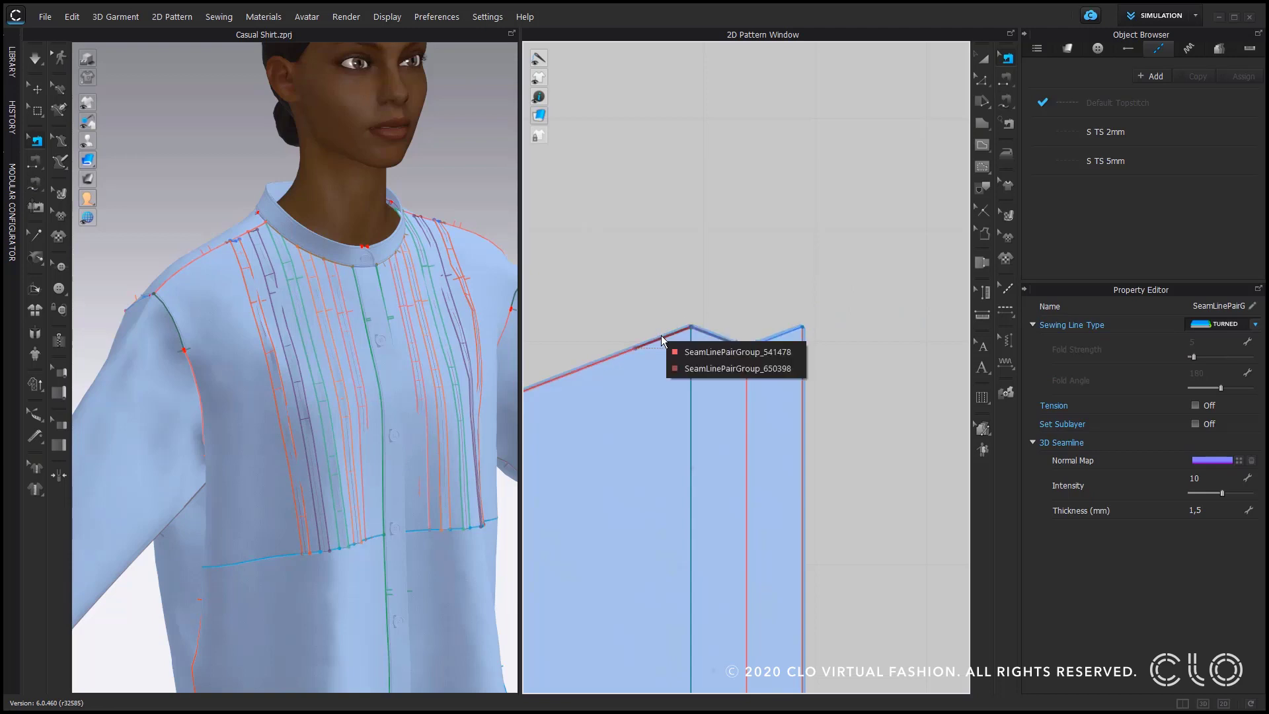
pyautogui.click(699, 366)
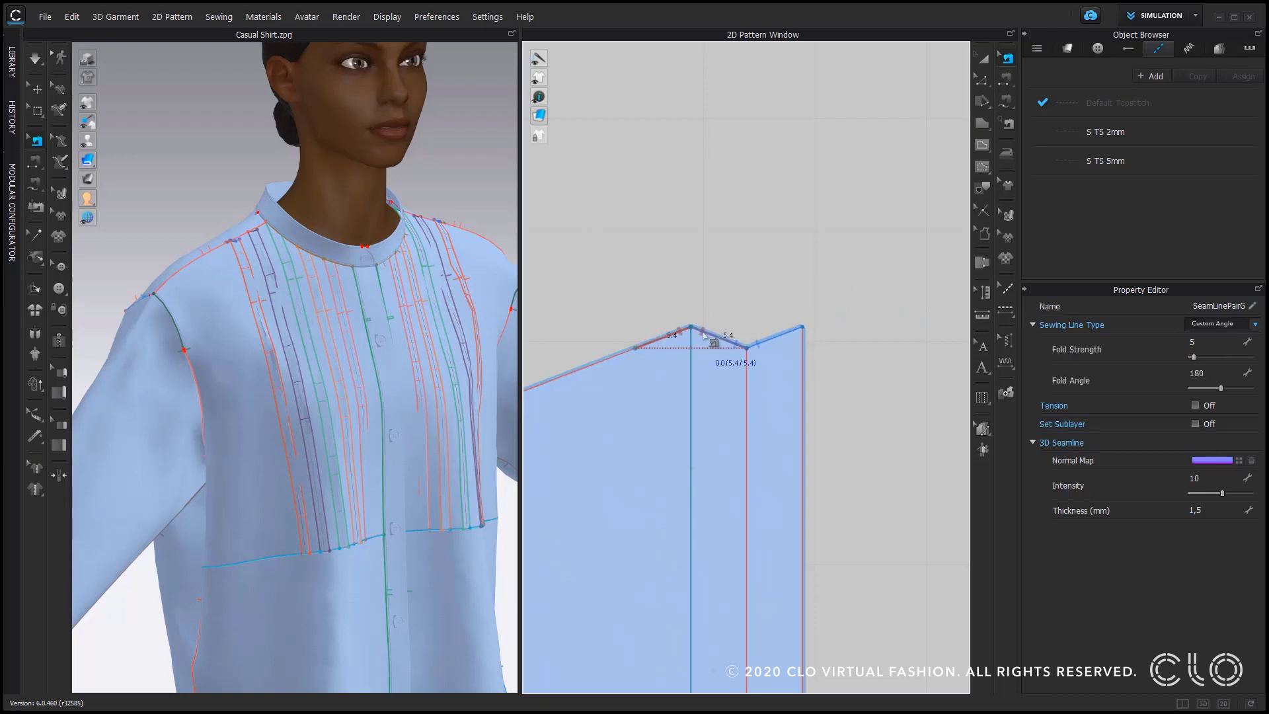
pyautogui.click(1255, 325)
pyautogui.click(1219, 339)
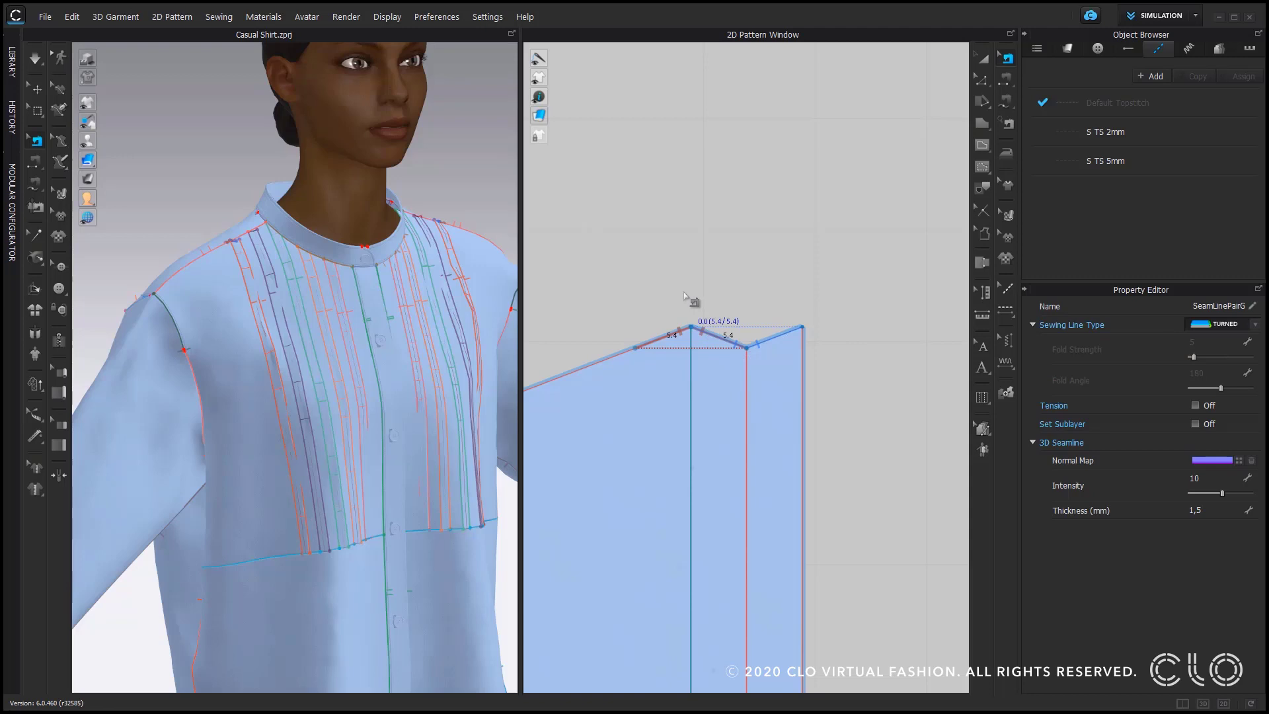
pyautogui.click(789, 336)
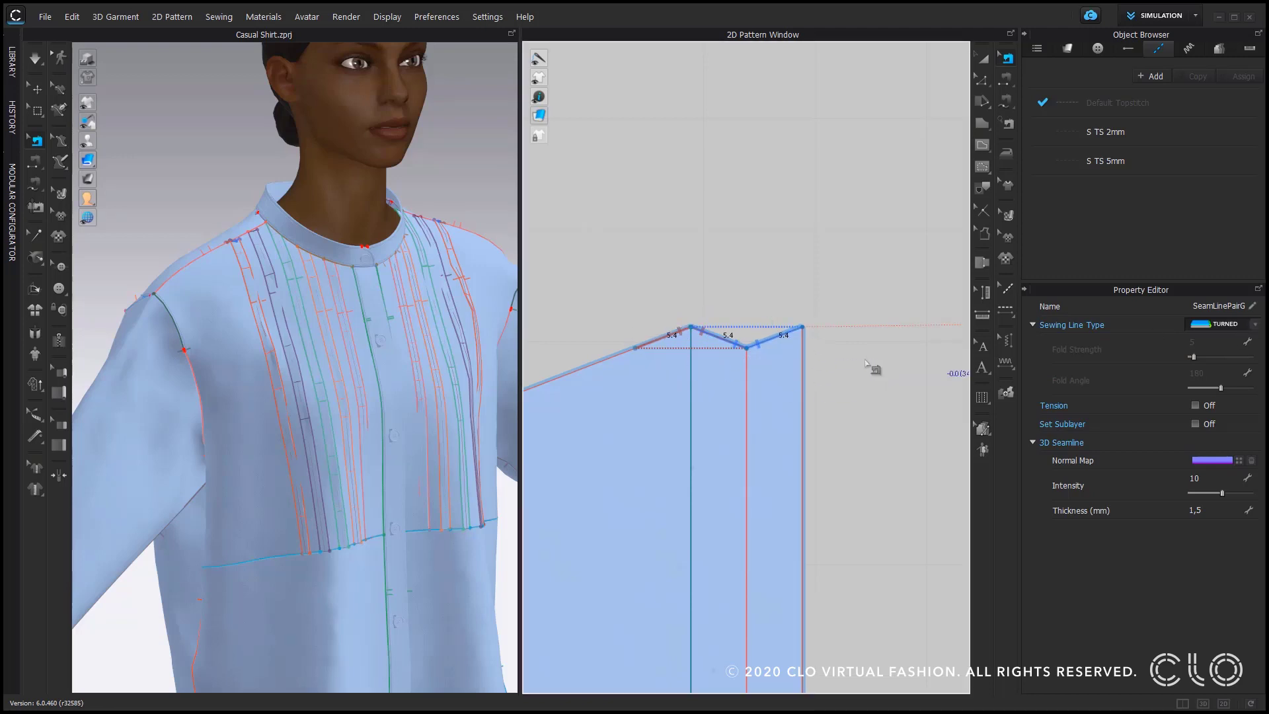
# Free-sew the first 5.4 mm top fold segment of the strip beside the armhole-side piece to its adjacent shoulder edge, with sewing line type Turned.
pyautogui.scroll(-3, 866, 363)
pyautogui.moveTo(882, 354); pyautogui.dragTo(676, 341, button='middle')
pyautogui.click(1010, 103)
pyautogui.scroll(4, 906, 264)
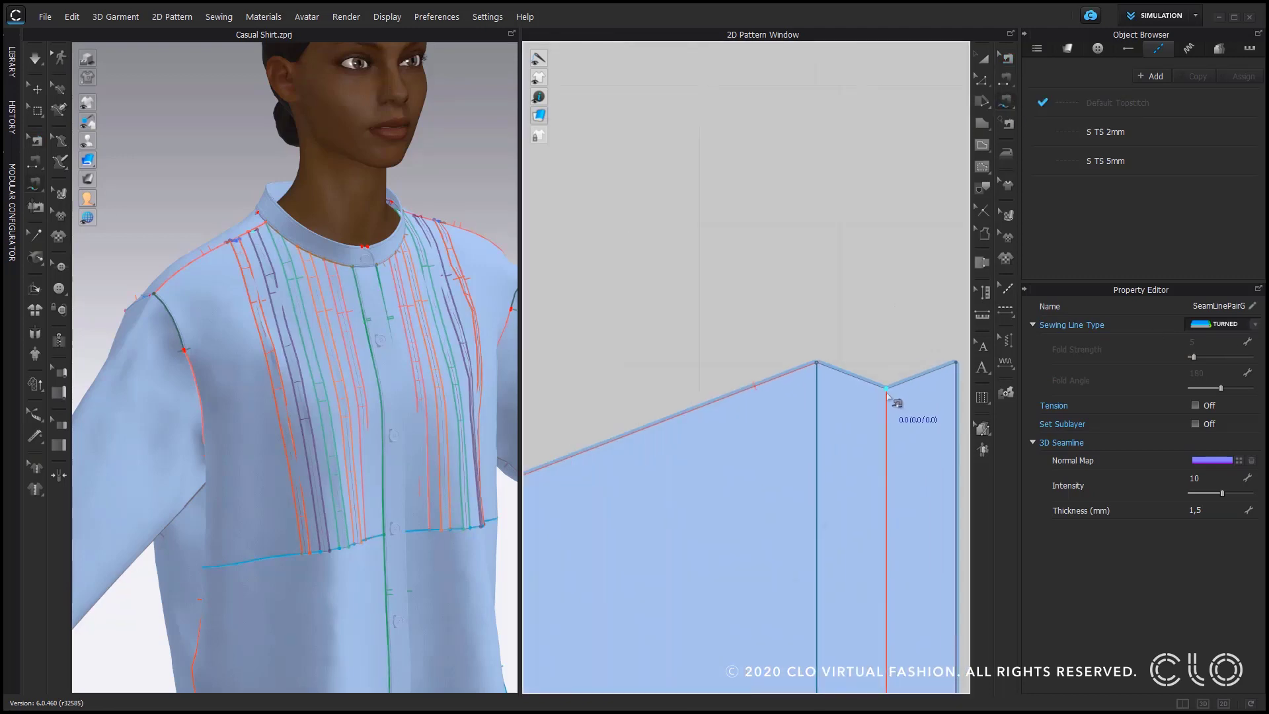
pyautogui.click(816, 362)
pyautogui.click(886, 390)
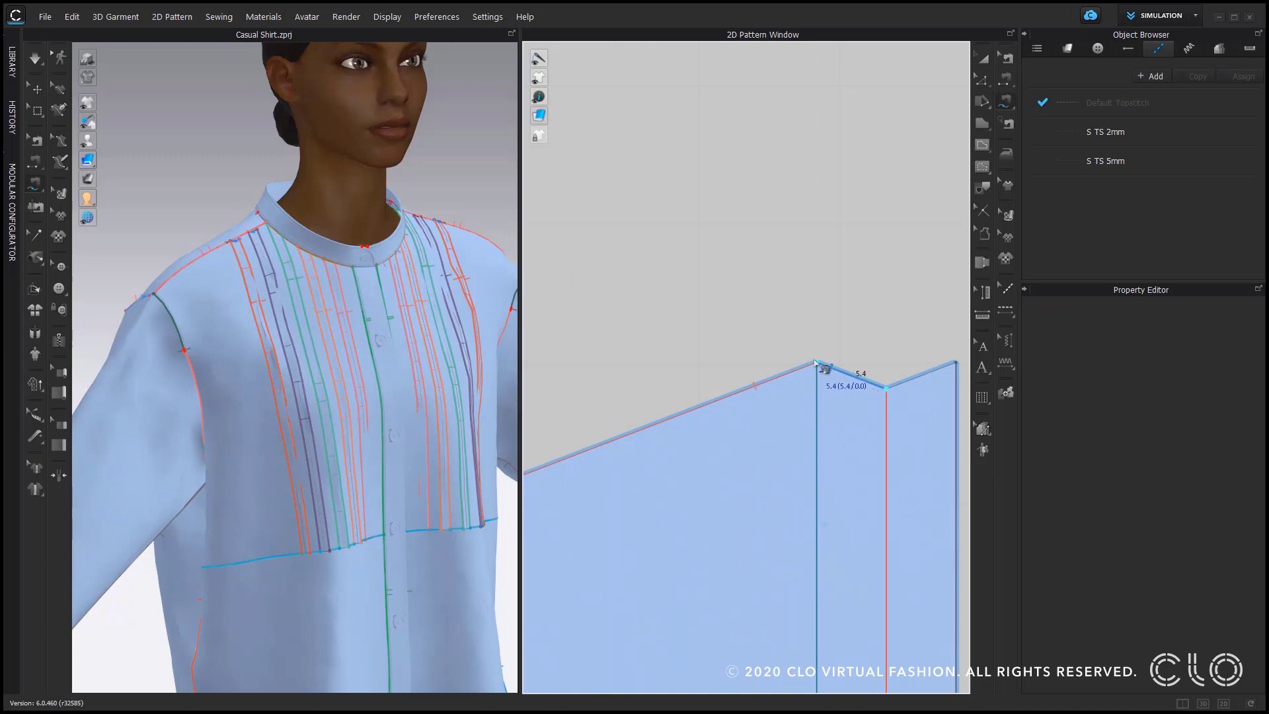
pyautogui.click(762, 386)
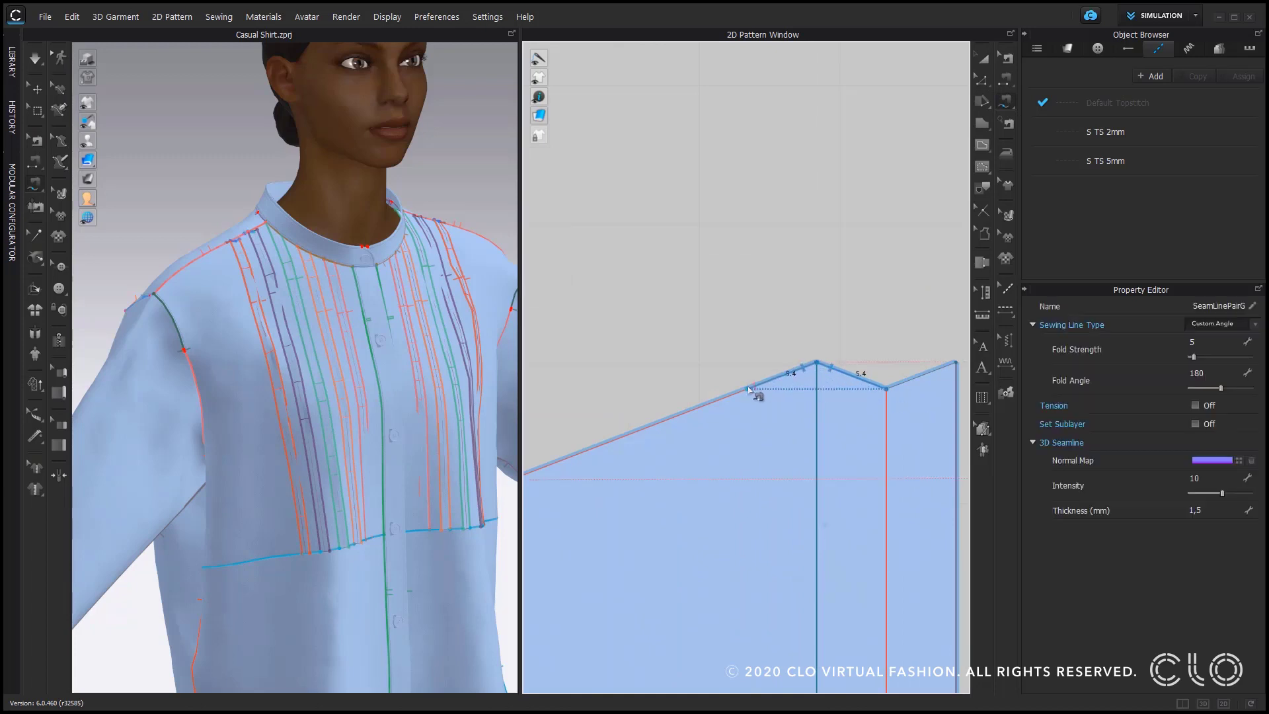
pyautogui.click(1256, 325)
pyautogui.click(1216, 341)
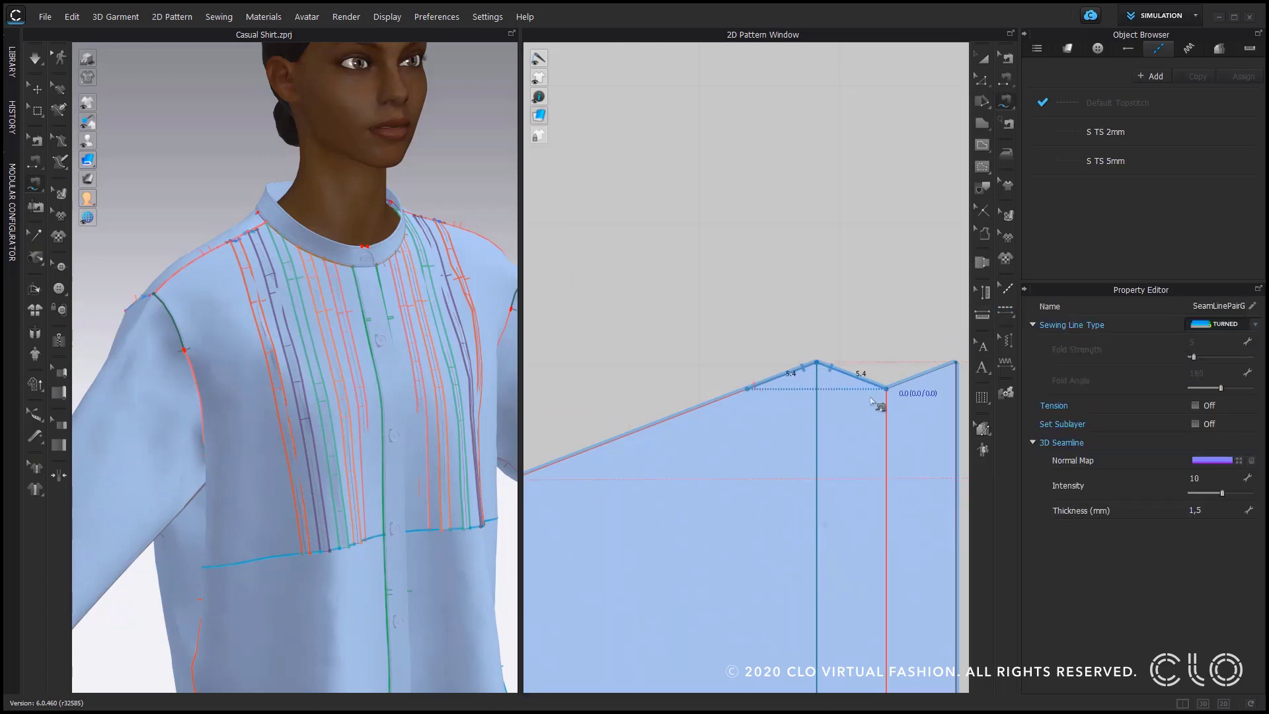
# Free-sew the same strip's two 5.4 mm top fold segments to each other and set the sewing line type to Turned.
pyautogui.click(886, 394)
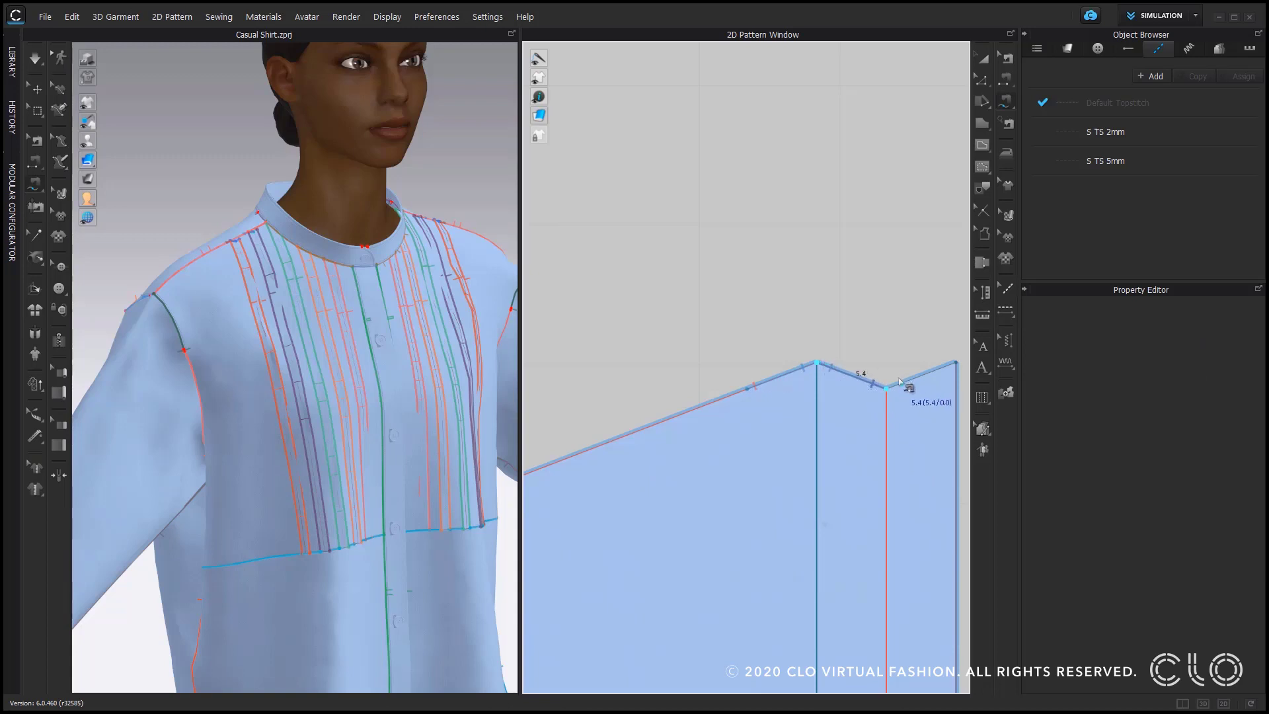
pyautogui.click(922, 375)
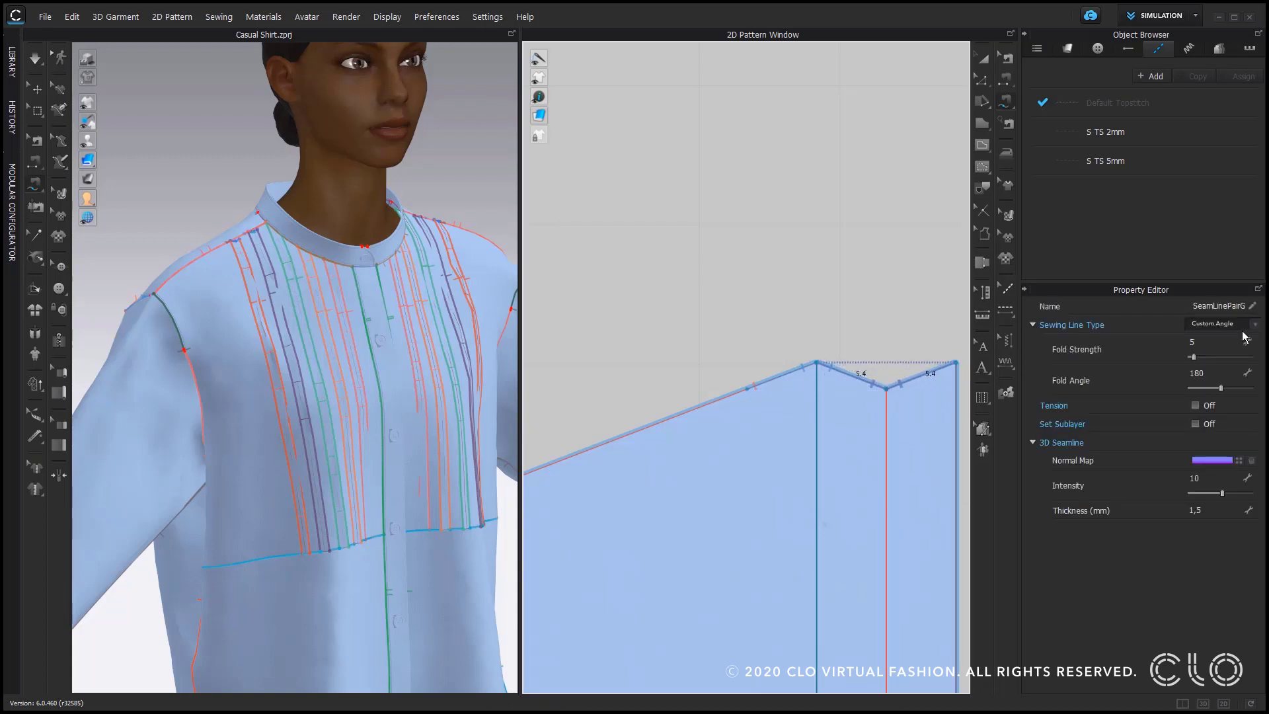
pyautogui.click(1255, 325)
pyautogui.click(1216, 341)
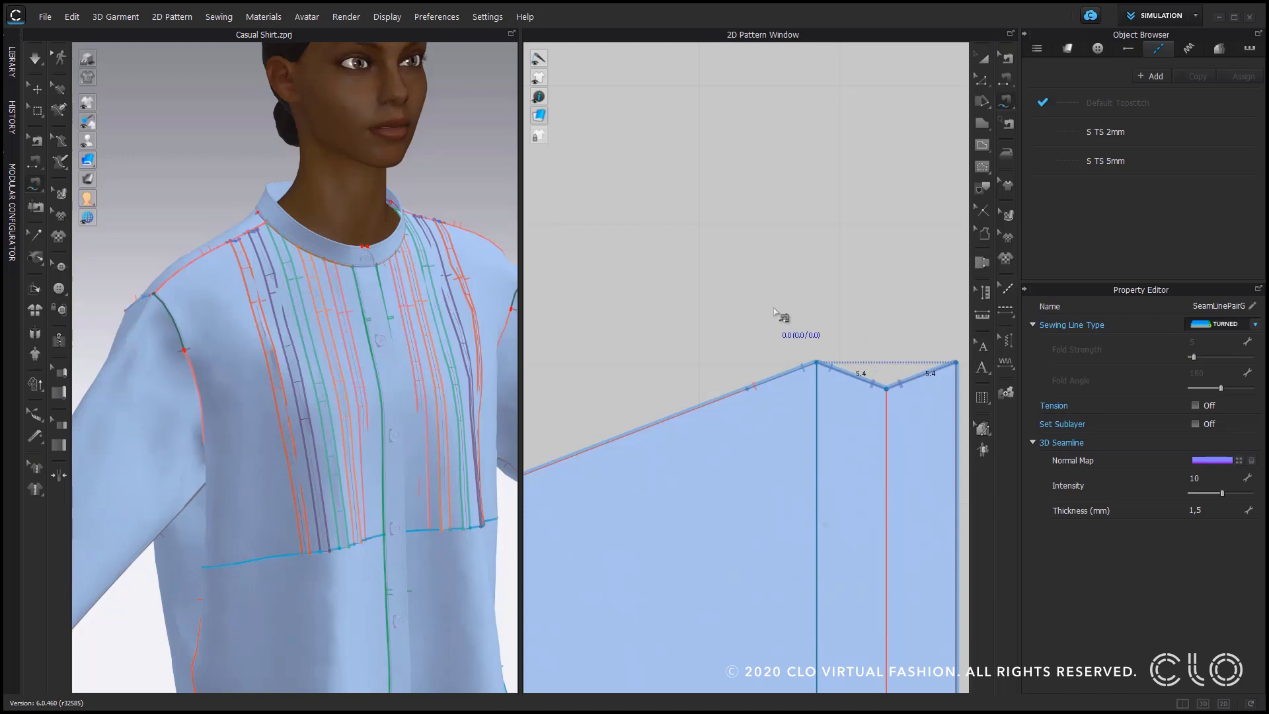
# Free-sew the top fold of the second strip from the armhole-side piece along its shoulder edge and set the sewing line type to Turned.
pyautogui.scroll(-3, 777, 314)
pyautogui.moveTo(865, 297); pyautogui.dragTo(680, 254, button='middle')
pyautogui.scroll(-2, 723, 251)
pyautogui.moveTo(753, 227); pyautogui.dragTo(692, 238, button='middle')
pyautogui.scroll(4, 759, 225)
pyautogui.click(864, 290)
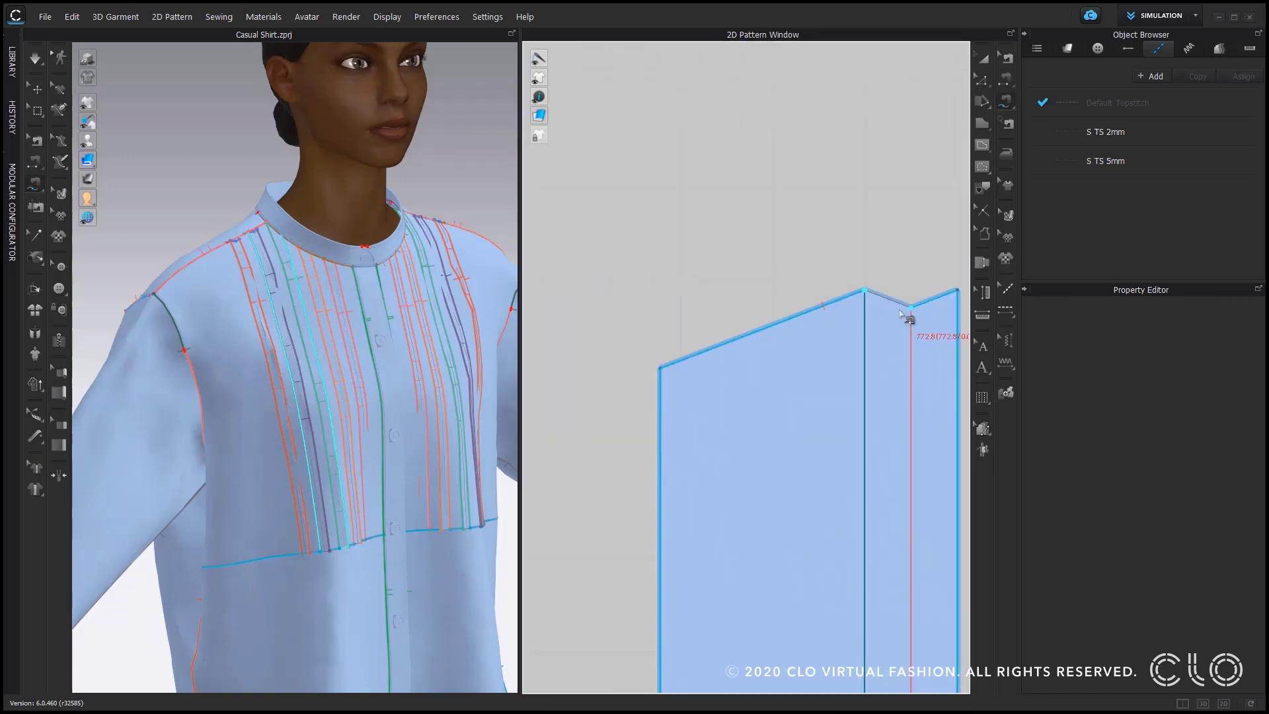
pyautogui.click(910, 308)
pyautogui.click(864, 290)
pyautogui.click(819, 308)
pyautogui.moveTo(819, 308); pyautogui.dragTo(721, 317, button='middle')
pyautogui.click(832, 309)
pyautogui.click(1255, 325)
pyautogui.click(1216, 341)
# Set the seam between the curved neckline strip's 7.9 mm top fold segments to Turned, and free-sew the neighbouring strip's 6.3 mm top fold.
pyautogui.scroll(-3, 819, 324)
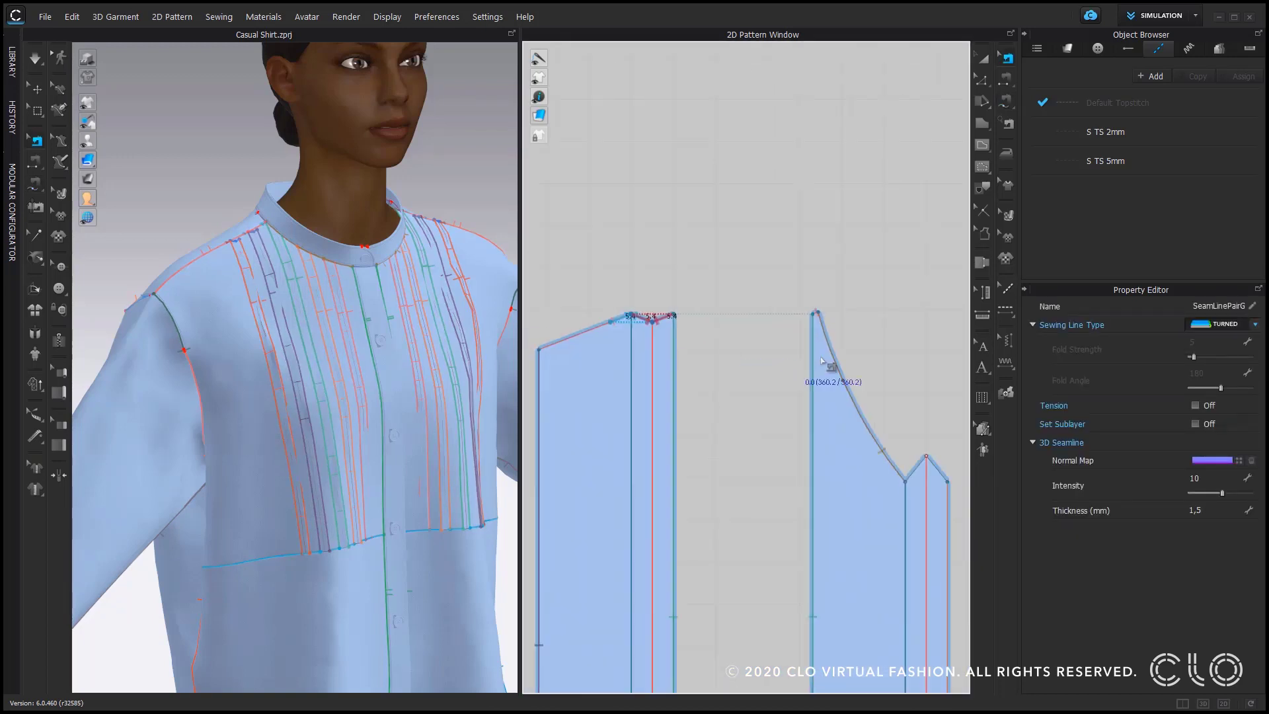
pyautogui.scroll(4, 925, 476)
pyautogui.click(1006, 58)
pyautogui.click(831, 296)
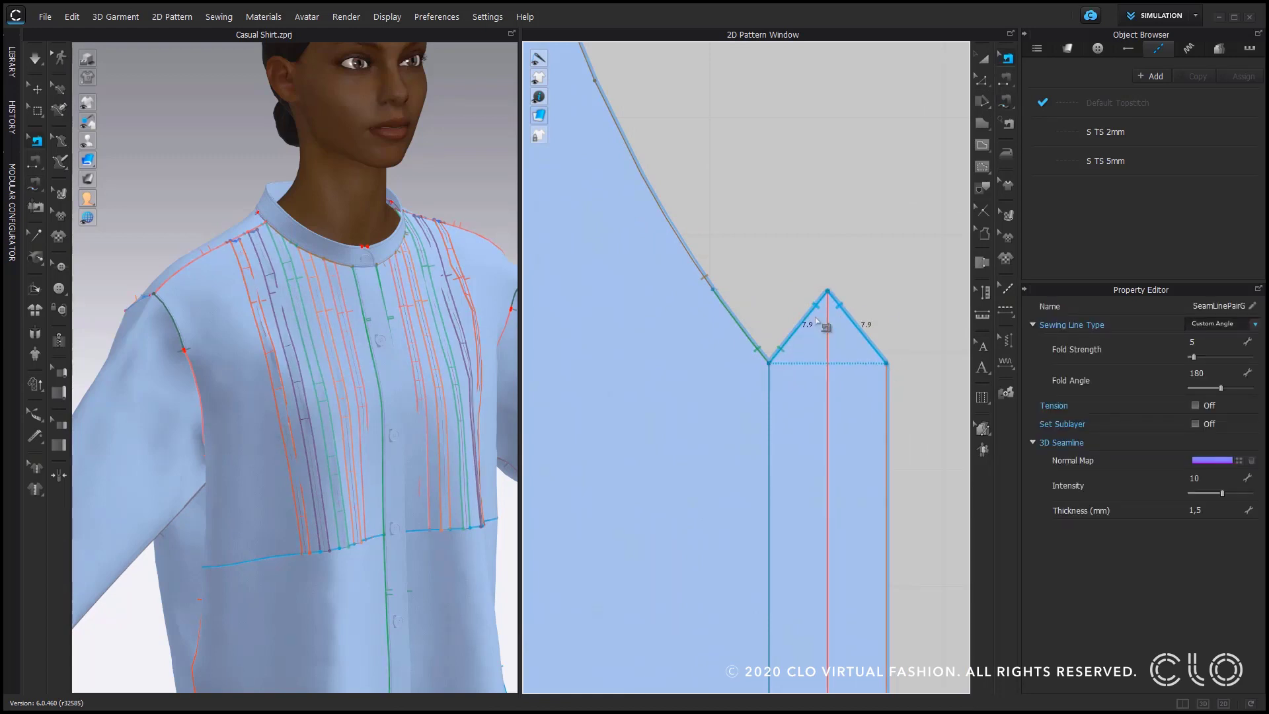
pyautogui.click(1254, 324)
pyautogui.click(1222, 337)
pyautogui.scroll(-3, 784, 269)
pyautogui.scroll(4, 801, 317)
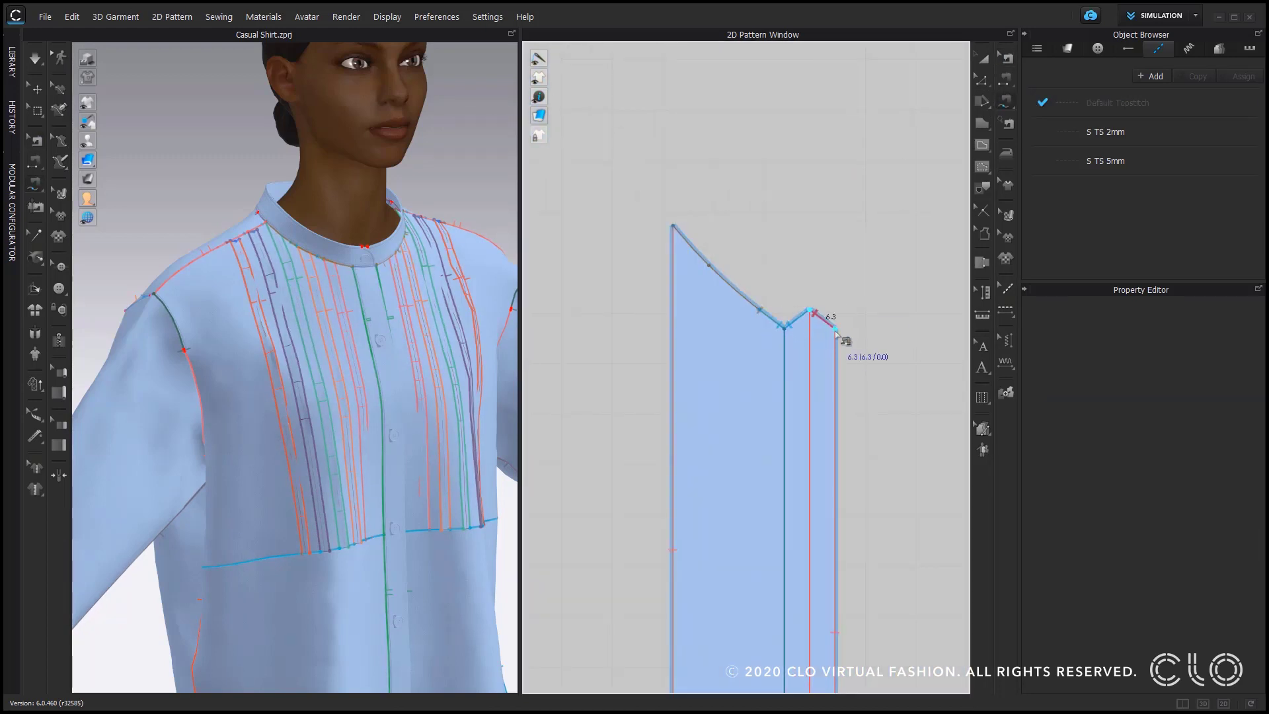
# On the pleated strip nearest the placket, free-sew the 5 mm bottom fold segments to the adjacent edge and each other, all as Turned seams.
pyautogui.scroll(-4, 867, 260)
pyautogui.scroll(-2, 867, 260)
pyautogui.scroll(6, 851, 360)
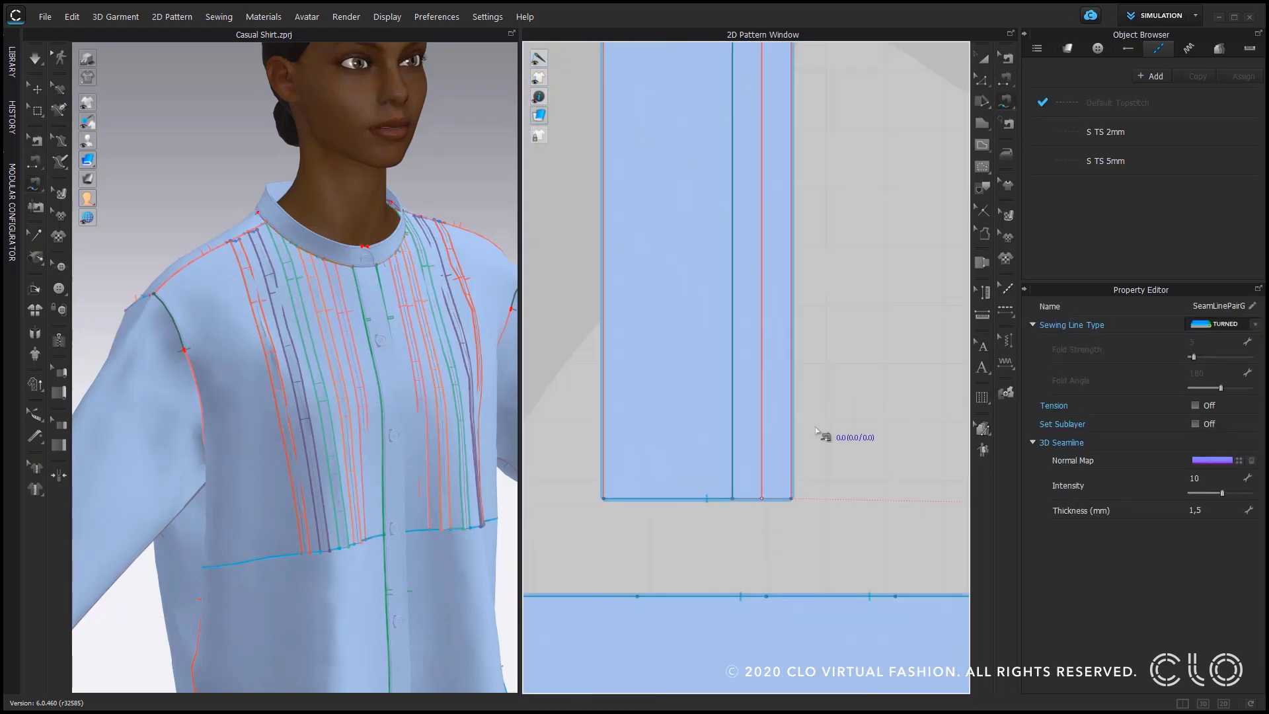
pyautogui.scroll(-4, 879, 394)
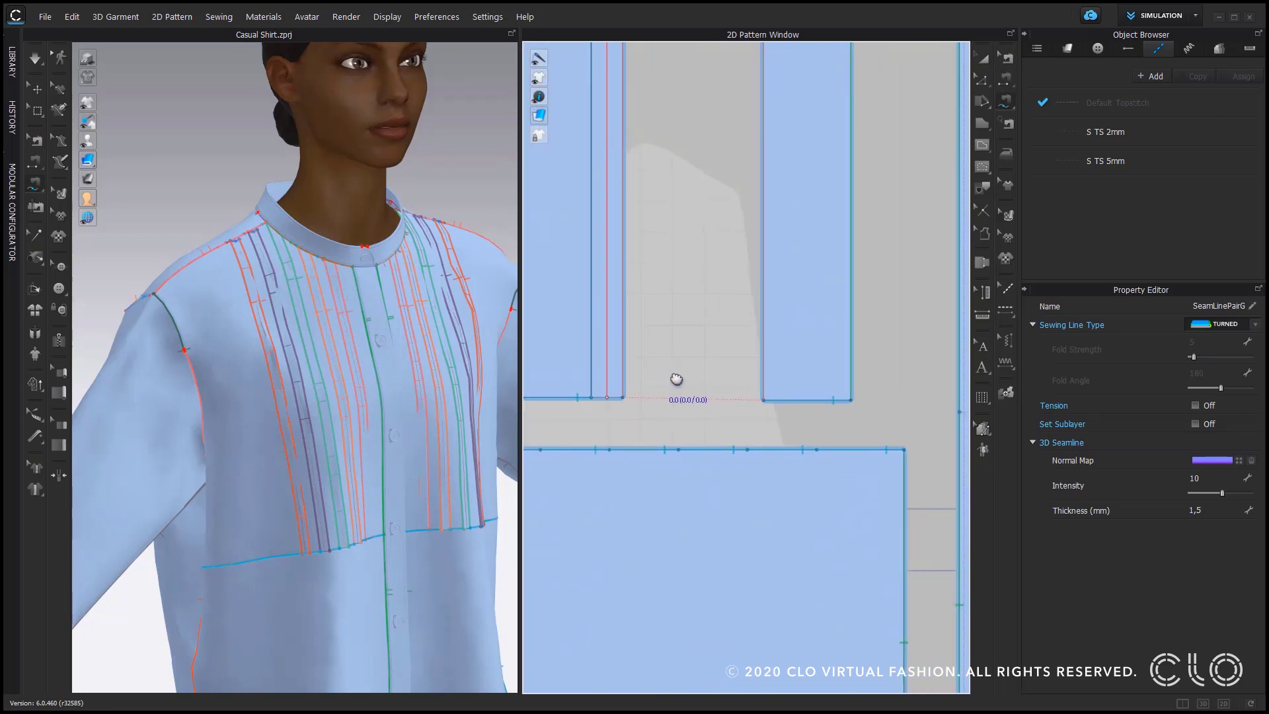
pyautogui.scroll(3, 763, 426)
pyautogui.click(740, 360)
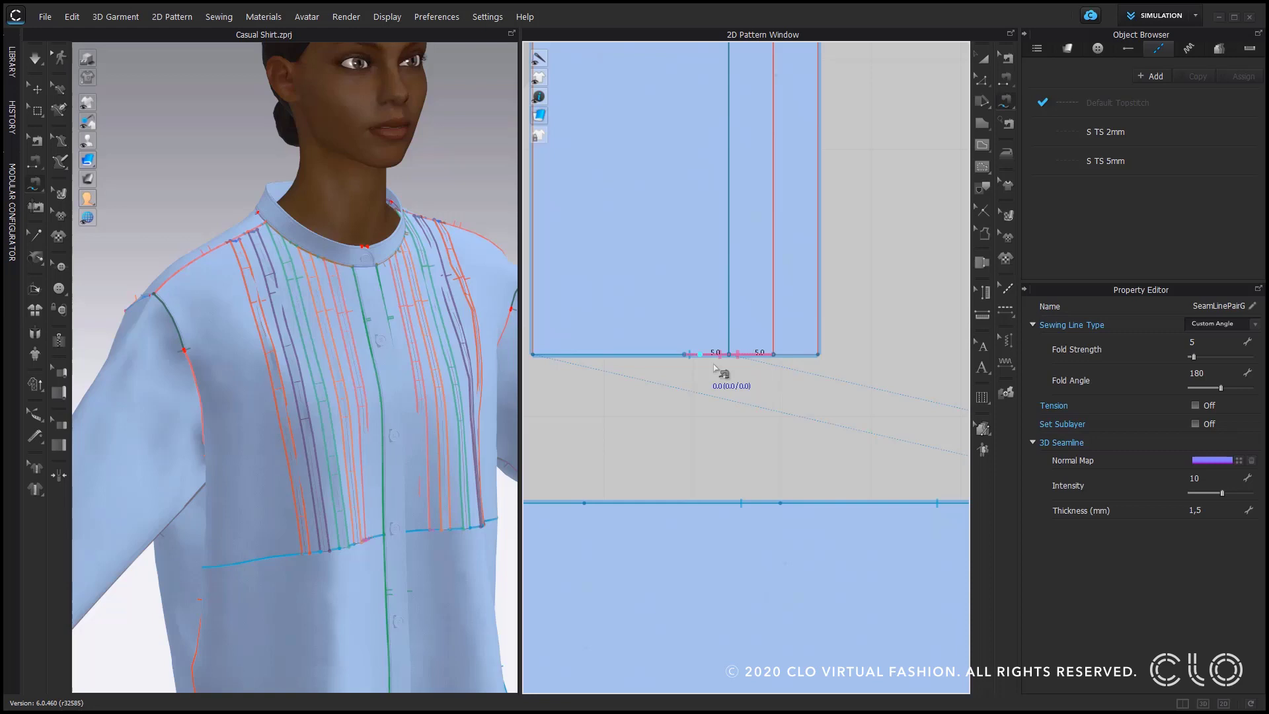
pyautogui.click(1254, 325)
pyautogui.click(1222, 348)
pyautogui.click(775, 357)
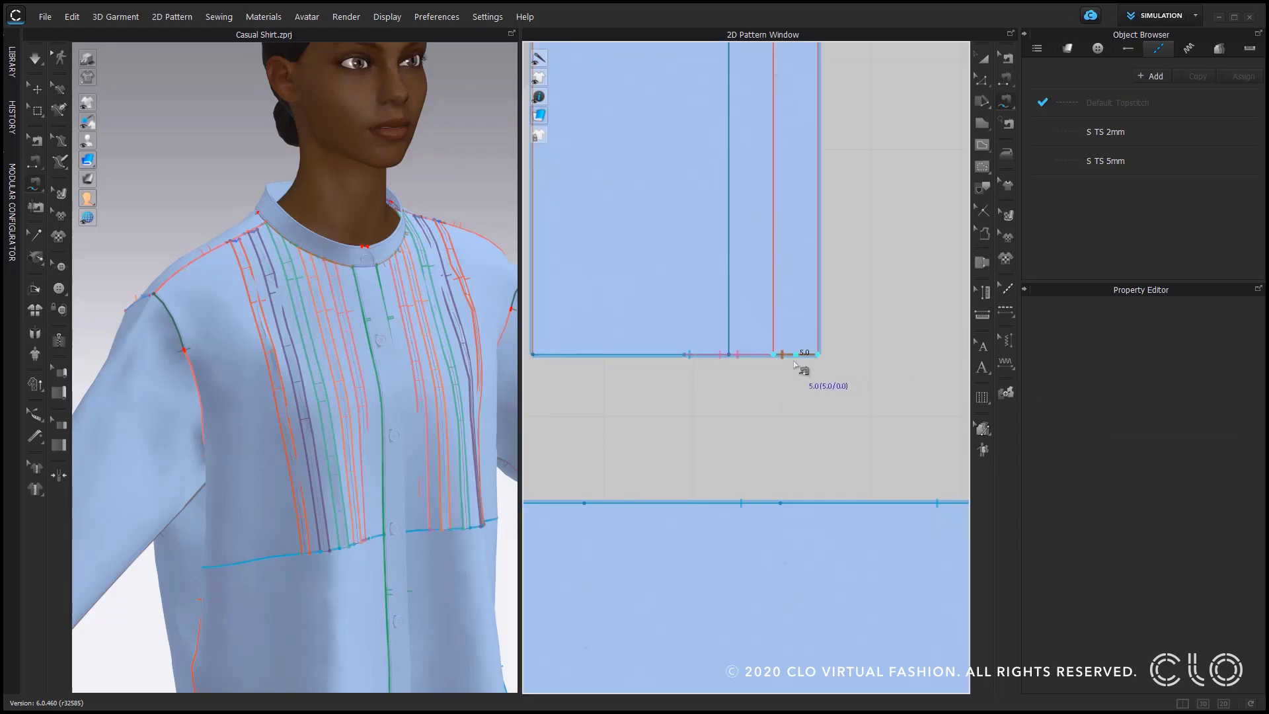
pyautogui.click(766, 357)
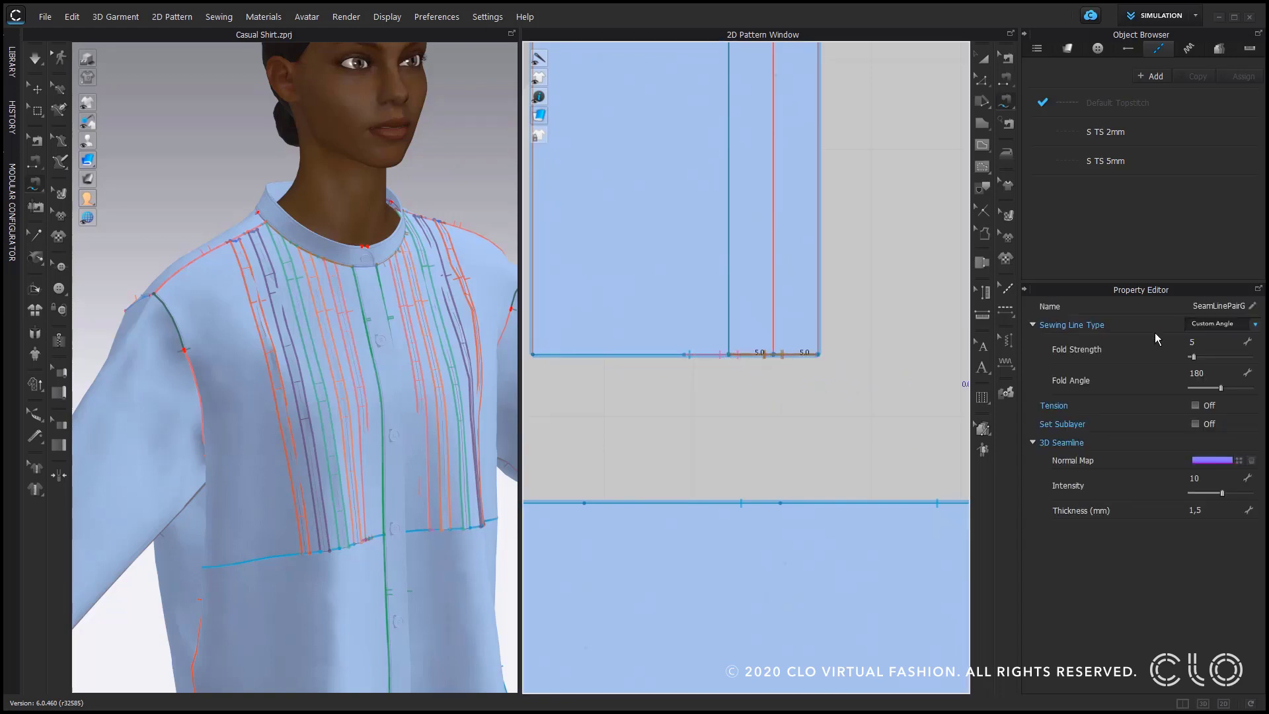
pyautogui.click(1220, 338)
# Free-sew the curved neckline strip's bottom fold segments to the adjacent hem edge and to each other, setting both seams to Turned.
pyautogui.scroll(-5, 727, 381)
pyautogui.scroll(5, 760, 389)
pyautogui.click(750, 336)
pyautogui.click(791, 336)
pyautogui.click(1249, 325)
pyautogui.click(1222, 340)
pyautogui.click(792, 336)
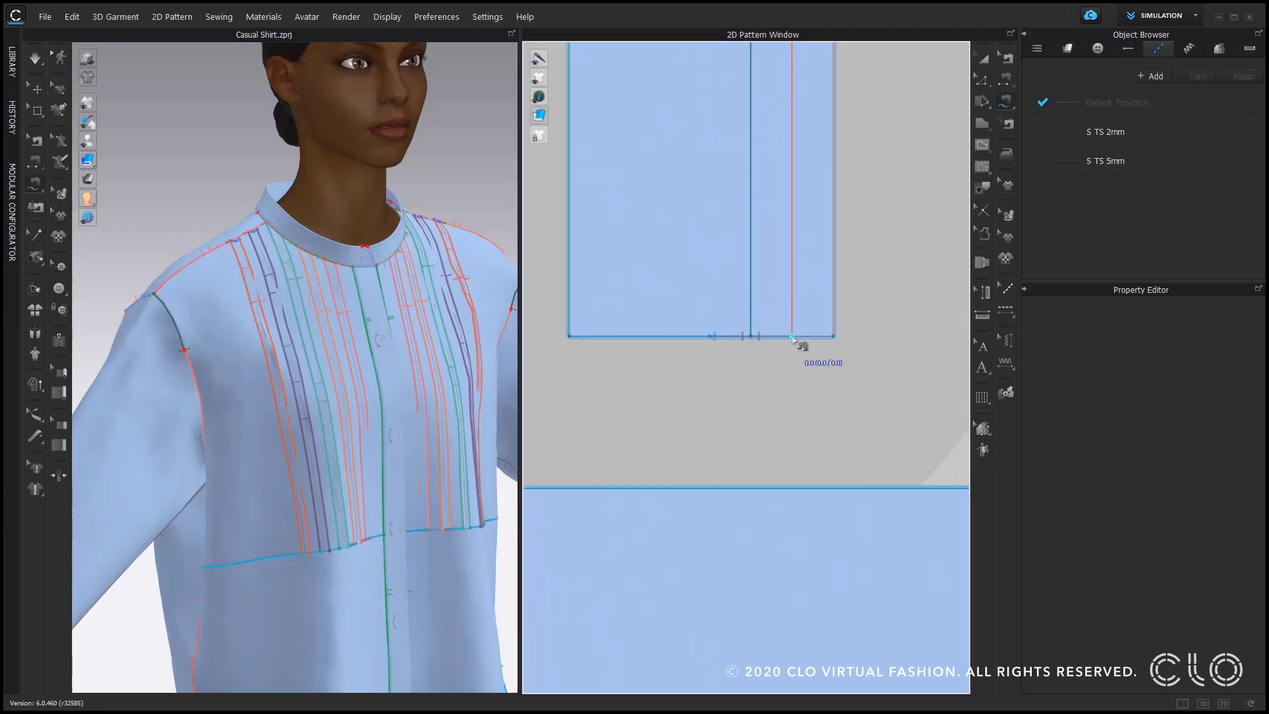
pyautogui.click(833, 336)
pyautogui.click(1249, 325)
pyautogui.click(1209, 339)
# Free-sew the 5 mm bottom fold segments of the second strip from the armhole-side piece and set both seams to Turned.
pyautogui.scroll(-5, 688, 394)
pyautogui.scroll(5, 731, 385)
pyautogui.click(710, 357)
pyautogui.click(748, 357)
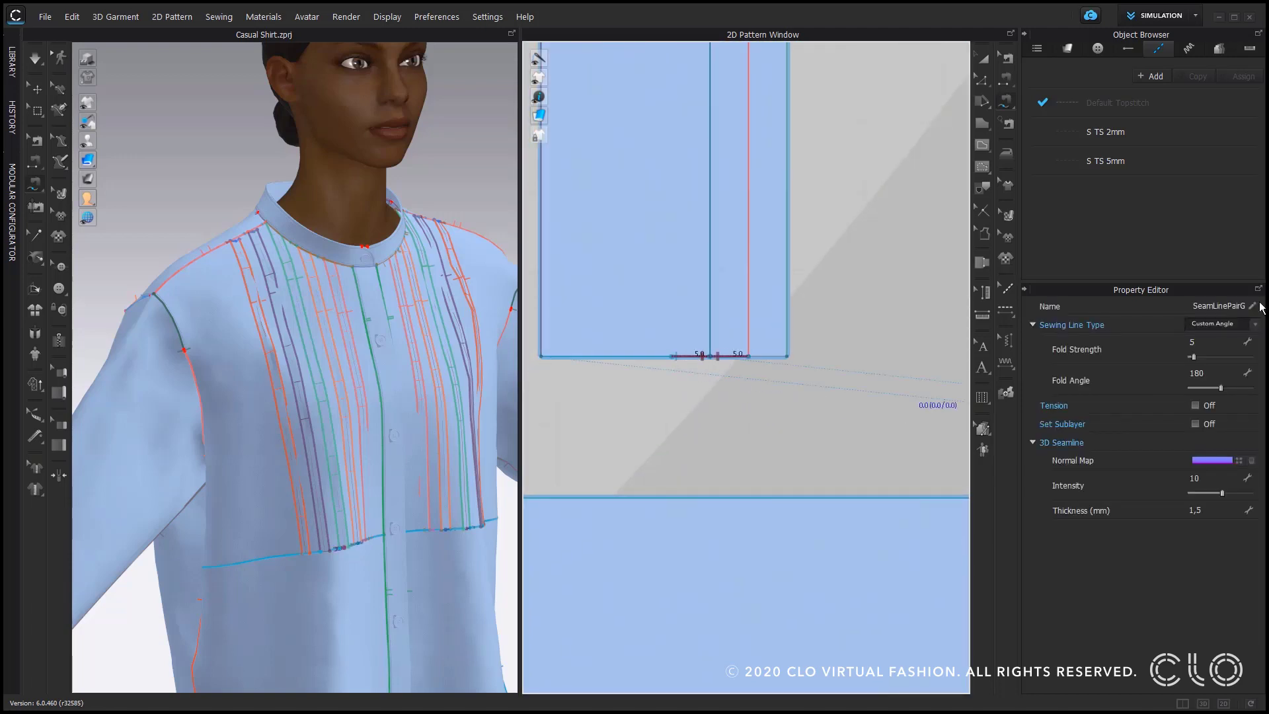
pyautogui.click(1251, 324)
pyautogui.click(1236, 340)
pyautogui.scroll(2, 826, 386)
pyautogui.click(705, 339)
pyautogui.click(767, 339)
pyautogui.click(1249, 325)
pyautogui.click(1237, 340)
# On the strip beside the armhole-side piece, free-sew the 5 mm bottom fold segments to the adjacent edge and each other as Turned seams.
pyautogui.scroll(5, 719, 403)
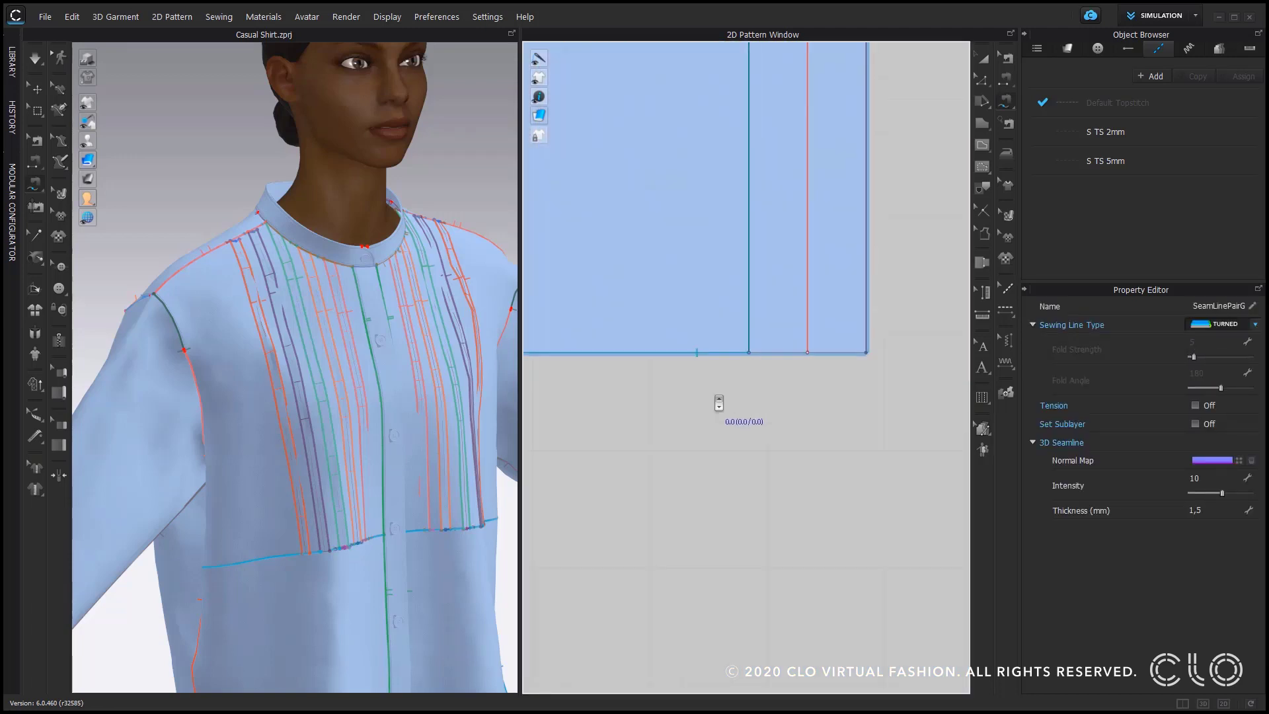
pyautogui.click(749, 353)
pyautogui.click(807, 353)
pyautogui.click(692, 353)
pyautogui.click(1251, 325)
pyautogui.click(1240, 339)
pyautogui.click(809, 353)
pyautogui.click(865, 353)
pyautogui.click(750, 353)
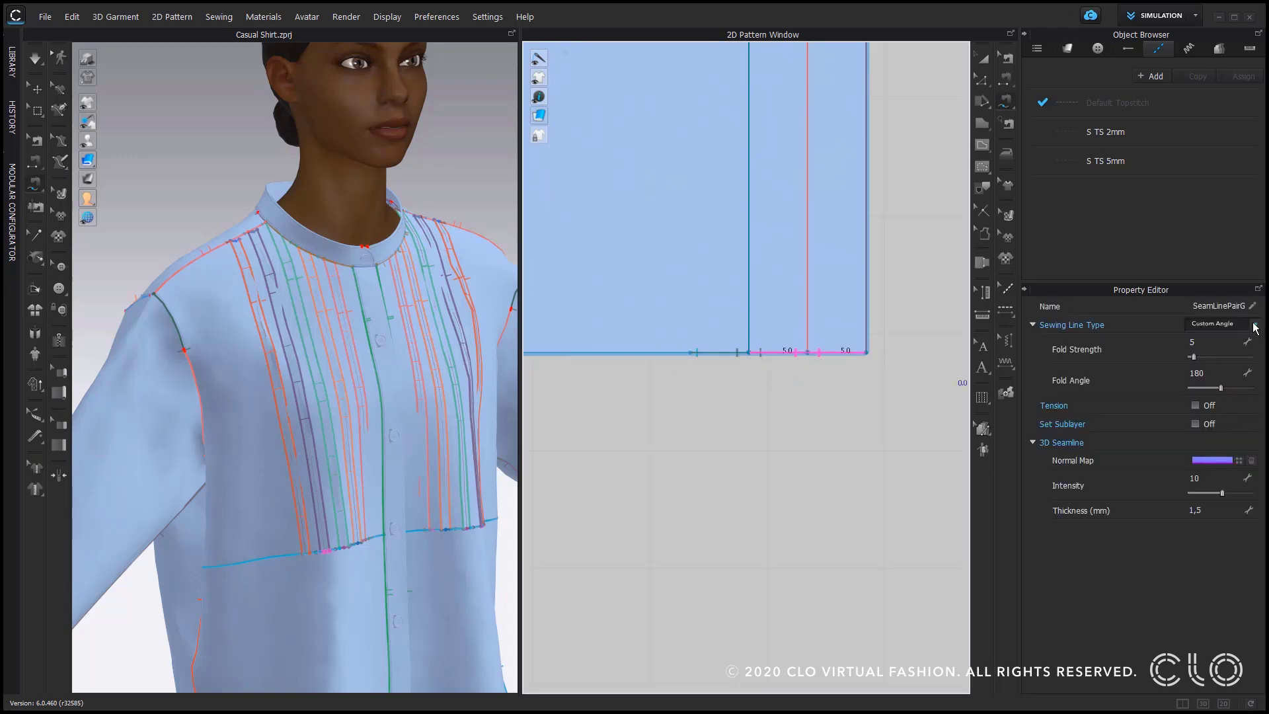
pyautogui.click(1254, 324)
pyautogui.click(1237, 339)
# Free-sew the armhole-side piece's 5 mm bottom fold segments to the adjacent edge and to each other, setting both seams to Turned.
pyautogui.scroll(-5, 780, 383)
pyautogui.scroll(4, 670, 397)
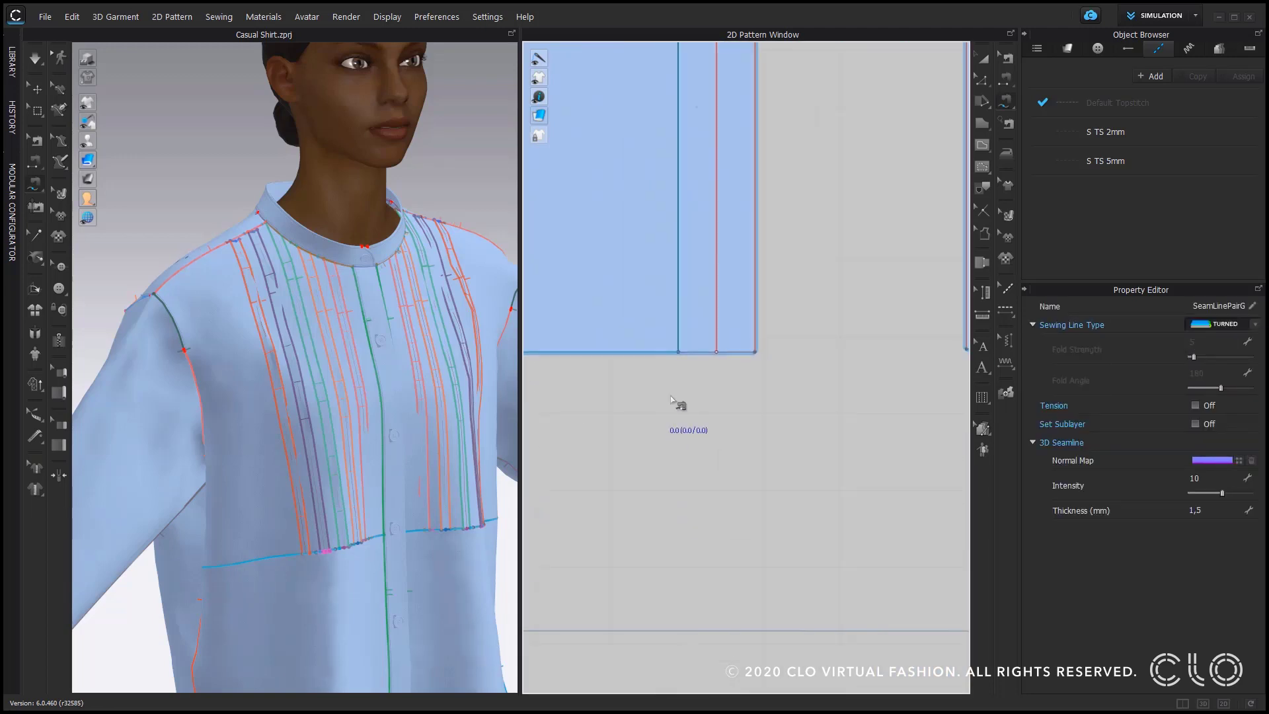
pyautogui.click(679, 352)
pyautogui.click(716, 352)
pyautogui.click(640, 353)
pyautogui.click(1250, 324)
pyautogui.click(1240, 338)
pyautogui.click(716, 352)
pyautogui.click(679, 352)
pyautogui.click(755, 352)
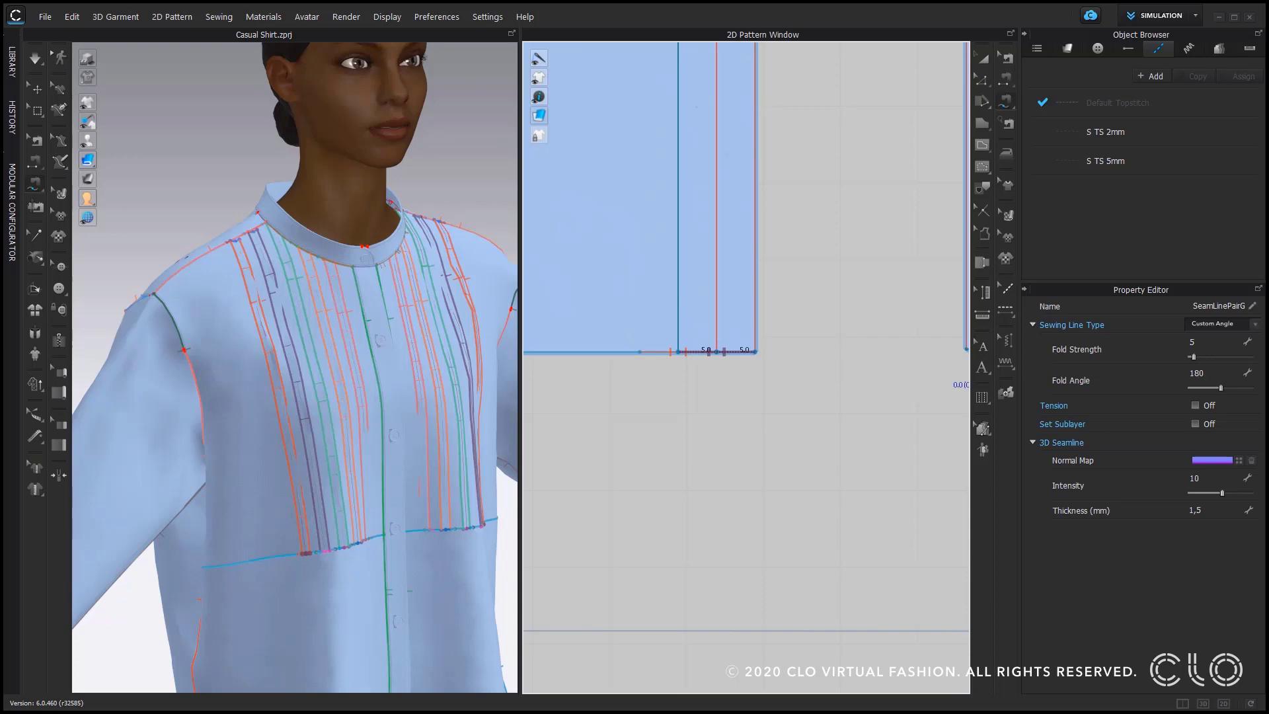
pyautogui.click(1255, 324)
pyautogui.click(1222, 341)
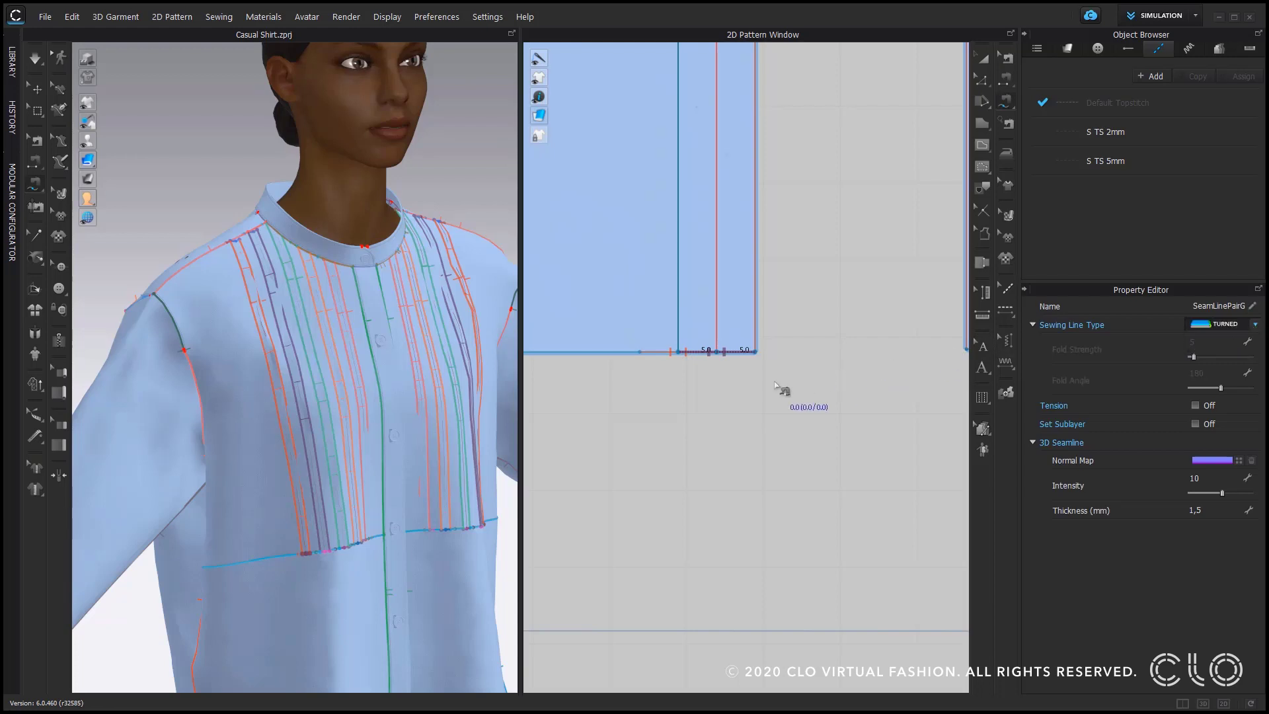
# Inspect the overlapping seams on the top fold of the mirrored pleated strip nearest the placket.
pyautogui.scroll(-2, 790, 391)
pyautogui.scroll(-5, 790, 391)
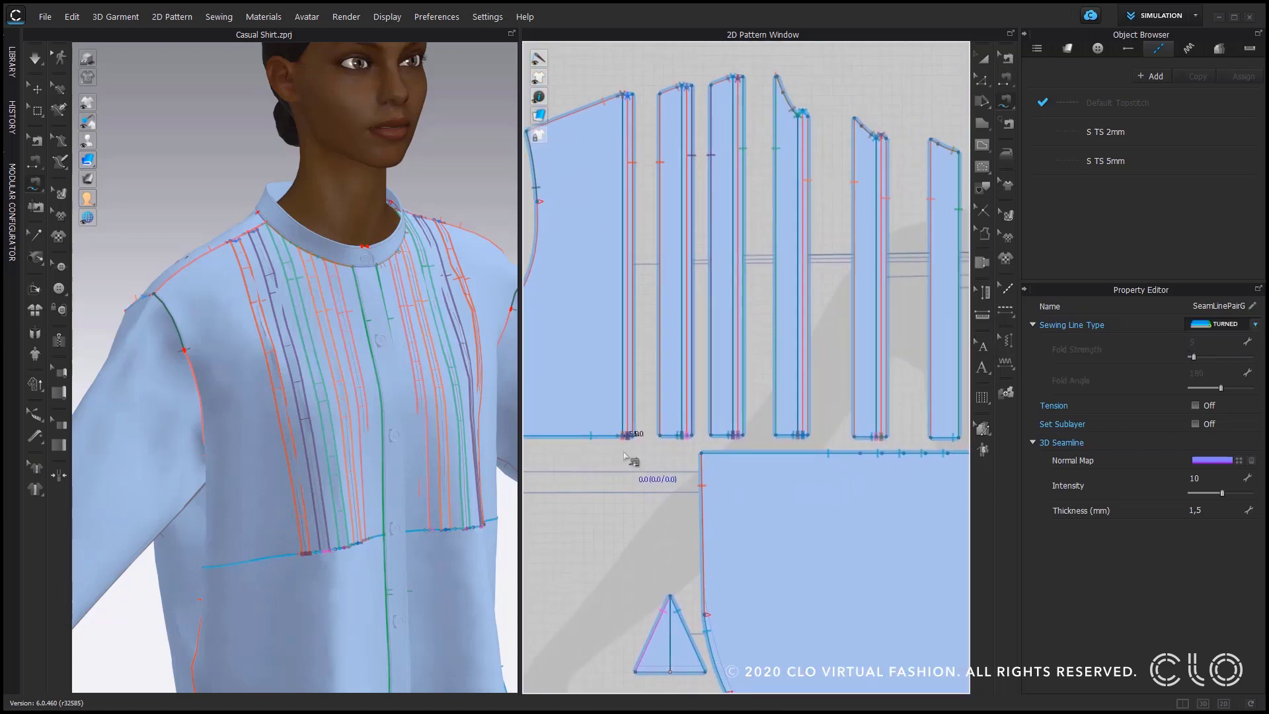
pyautogui.scroll(-4, 773, 351)
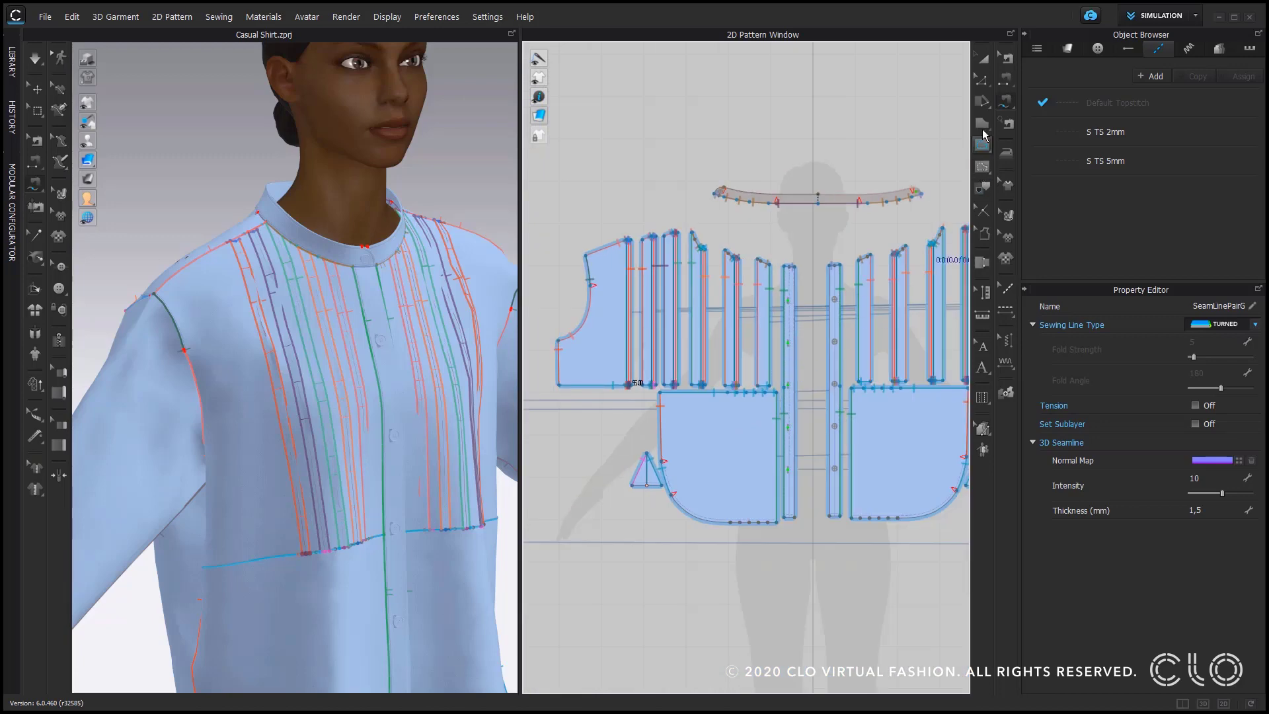
pyautogui.click(1007, 58)
pyautogui.scroll(6, 844, 405)
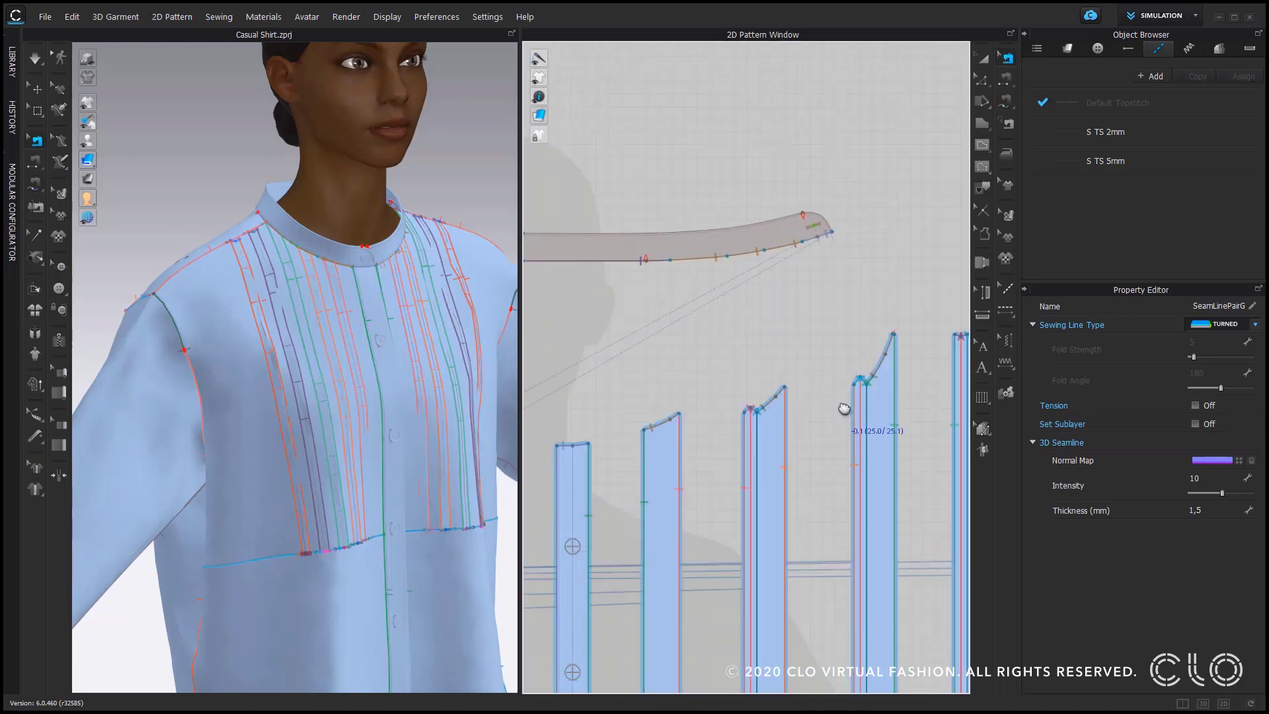
pyautogui.scroll(2, 857, 236)
pyautogui.click(710, 249)
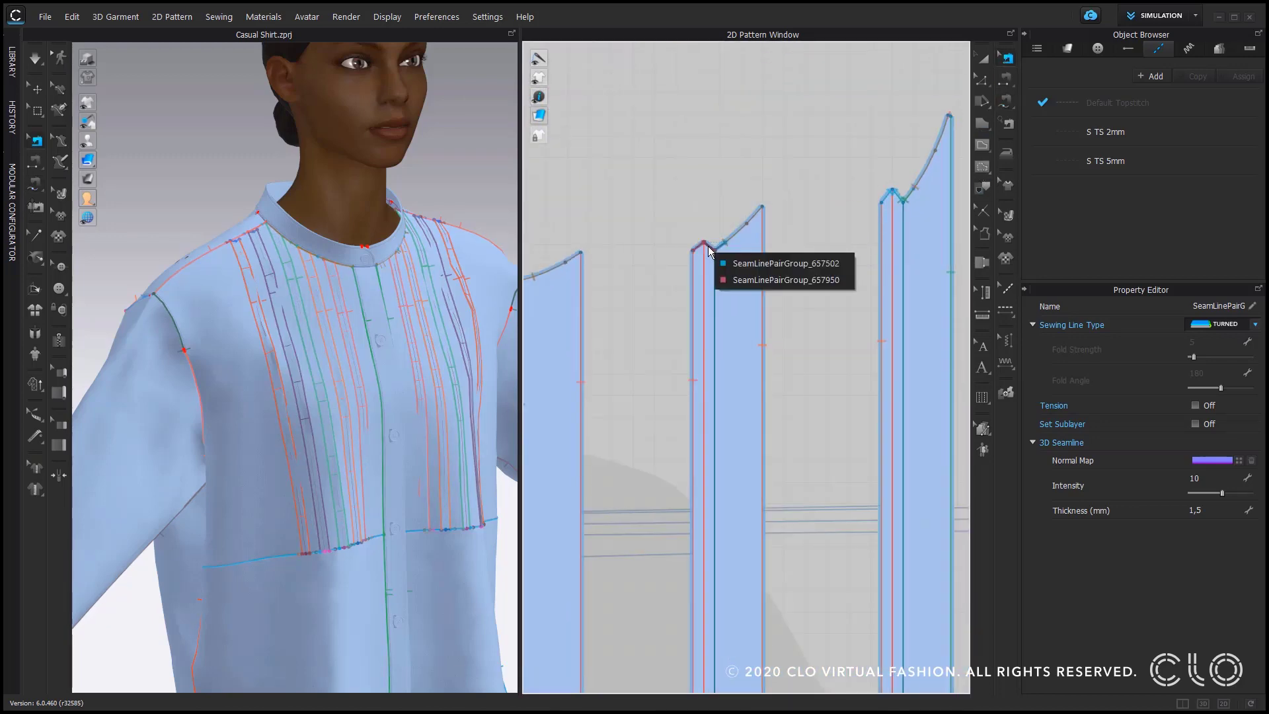
pyautogui.click(746, 264)
pyautogui.press('Delete')
# Check the sewing line type of the mirrored strip's bottom fold seam and review the seams across both front halves.
pyautogui.scroll(-3, 796, 218)
pyautogui.moveTo(714, 428); pyautogui.dragTo(730, 331, button='middle')
pyautogui.scroll(5, 790, 391)
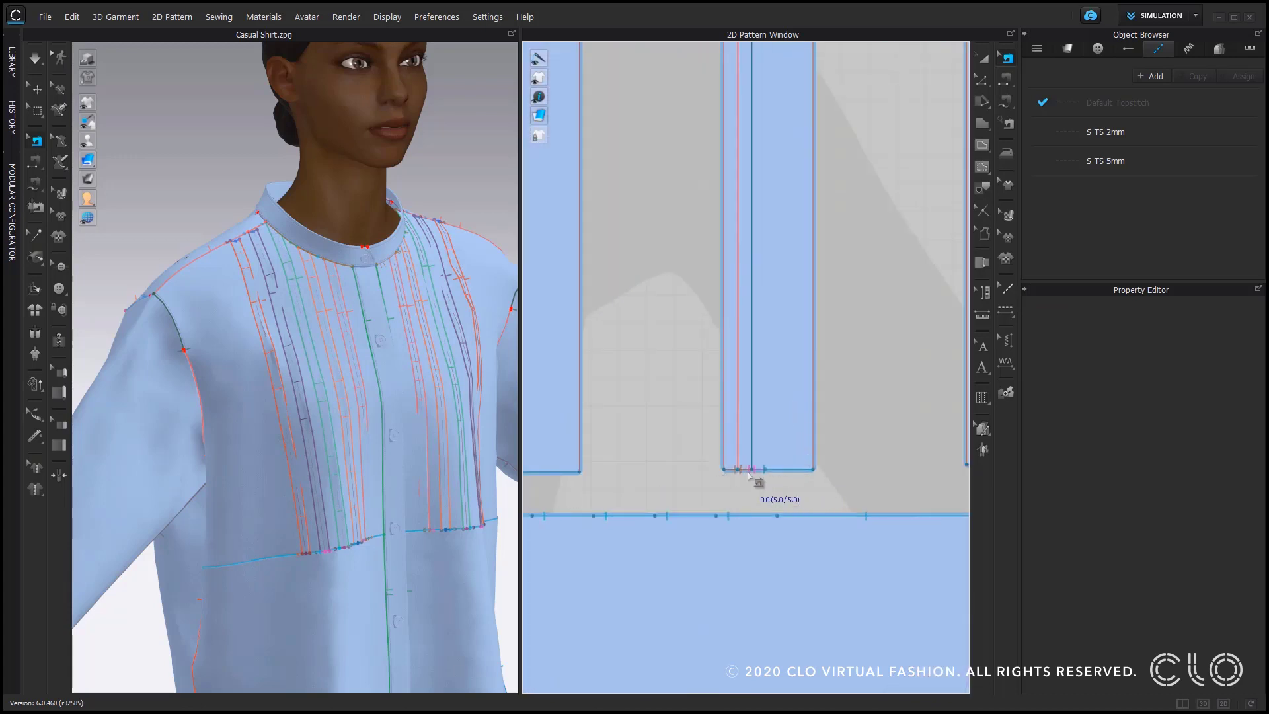
pyautogui.click(747, 470)
pyautogui.click(763, 487)
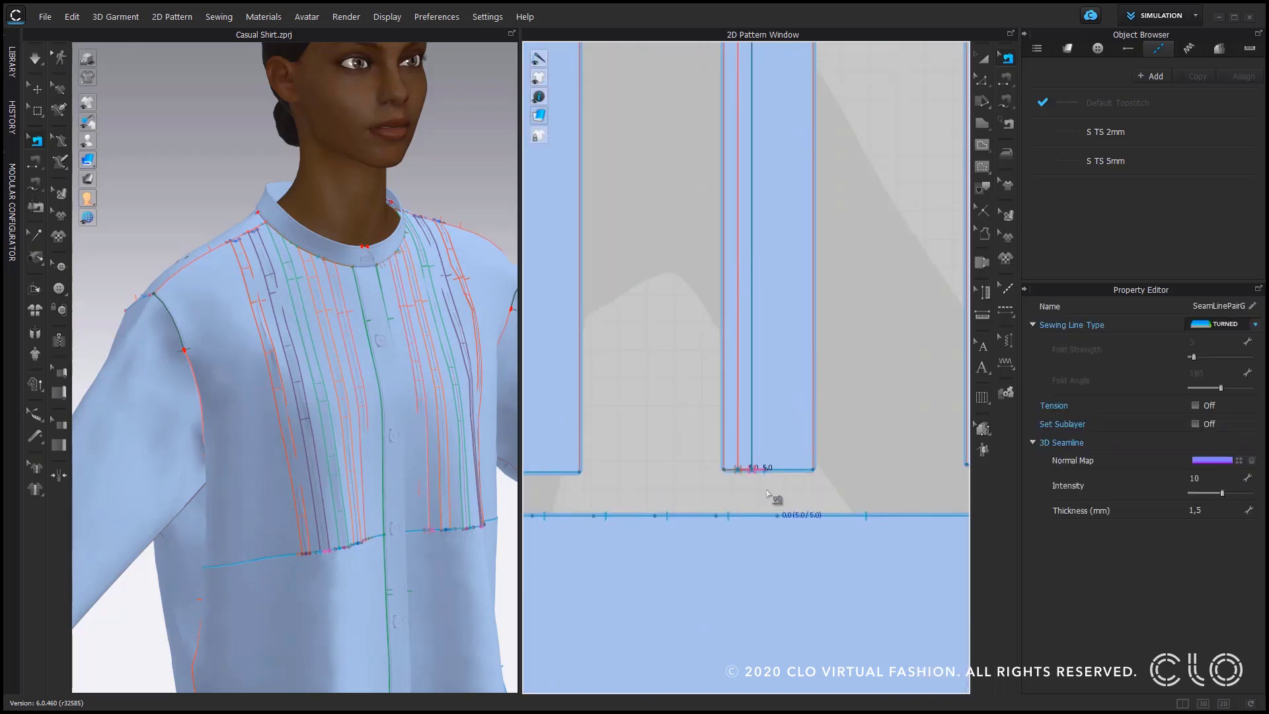
pyautogui.scroll(-5, 767, 501)
pyautogui.moveTo(727, 500); pyautogui.dragTo(942, 460, button='right')
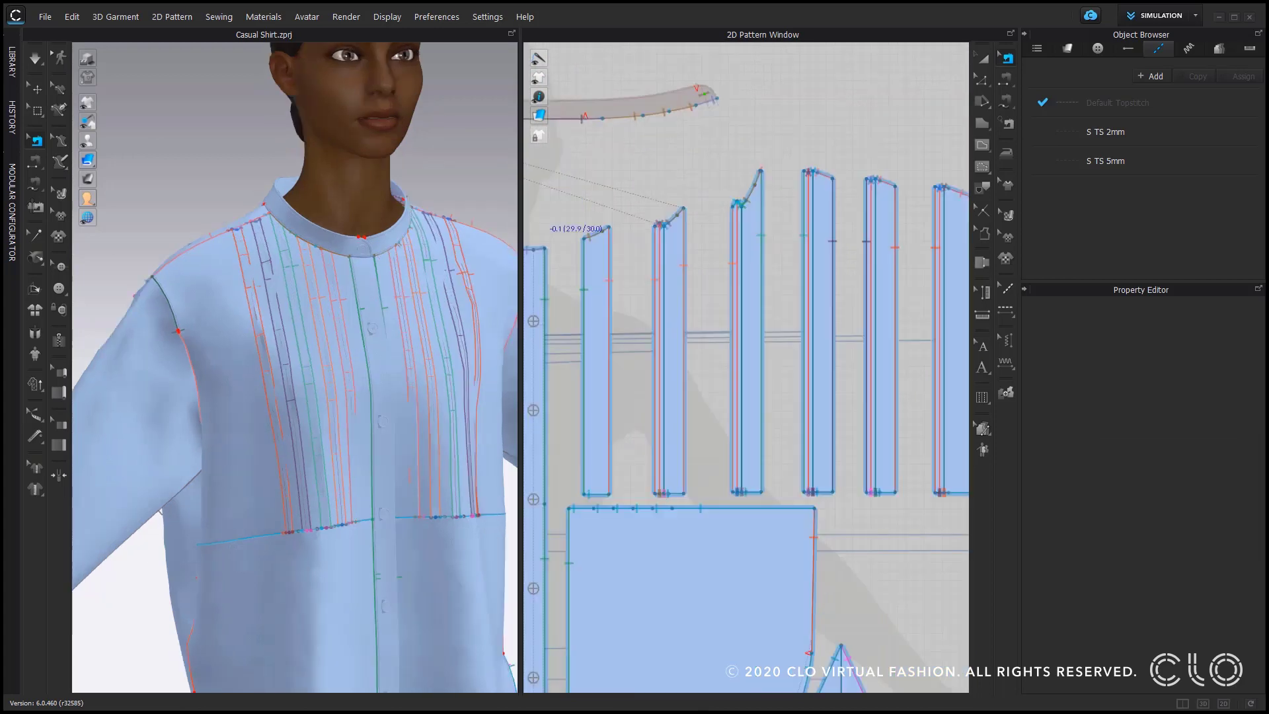
pyautogui.scroll(-5, 624, 471)
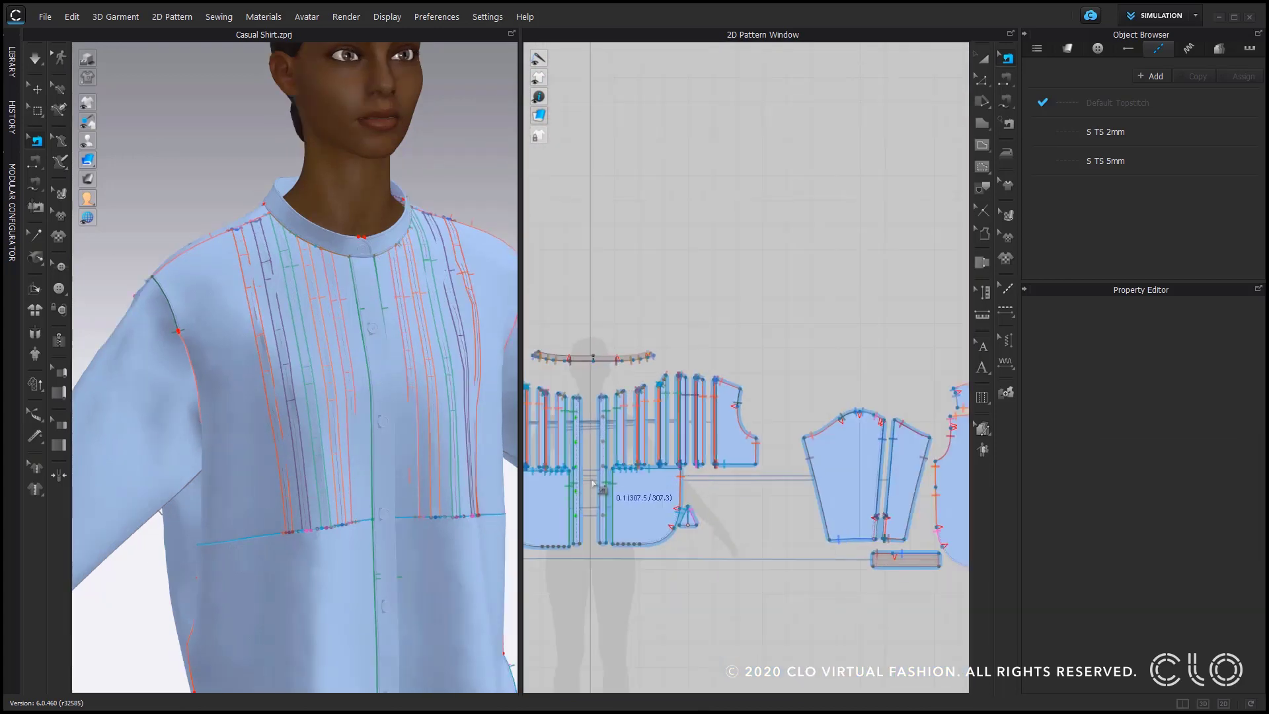
pyautogui.scroll(4, 757, 460)
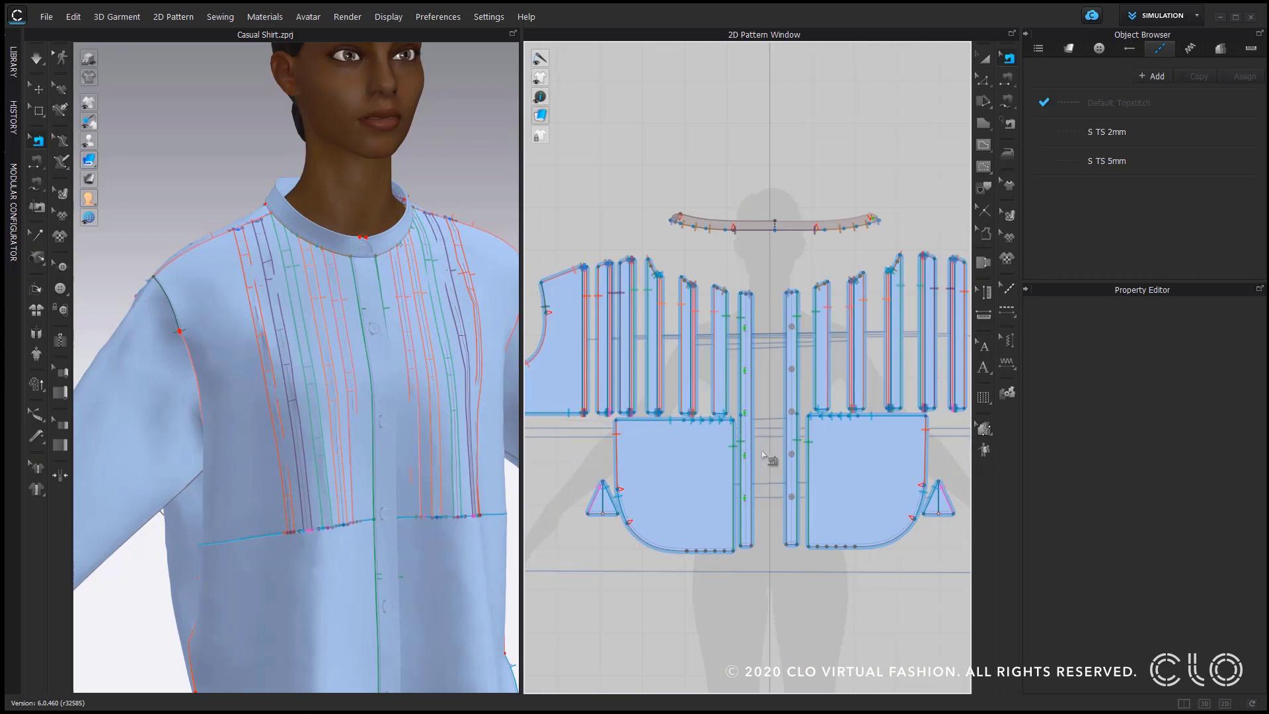
# Deactivate the collar, the shoulder yoke and both lower front panels, pattern only.
pyautogui.click(983, 58)
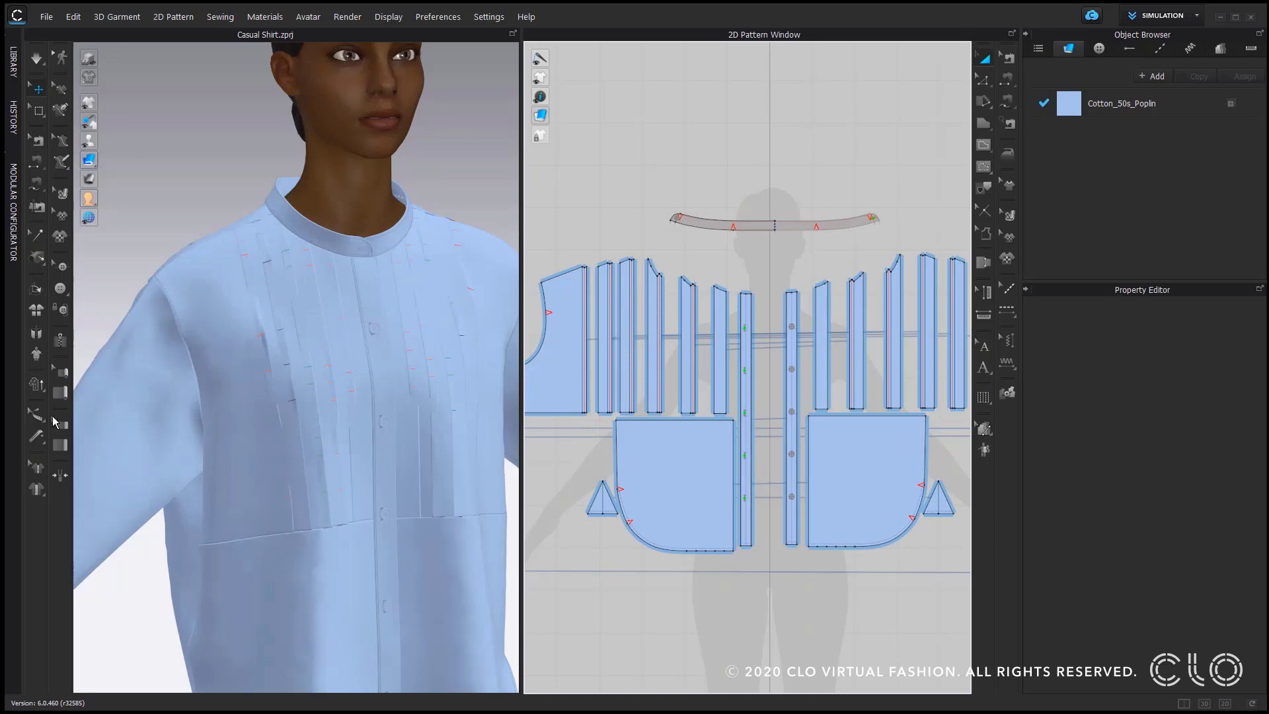
pyautogui.moveTo(225, 329); pyautogui.dragTo(265, 345, button='right')
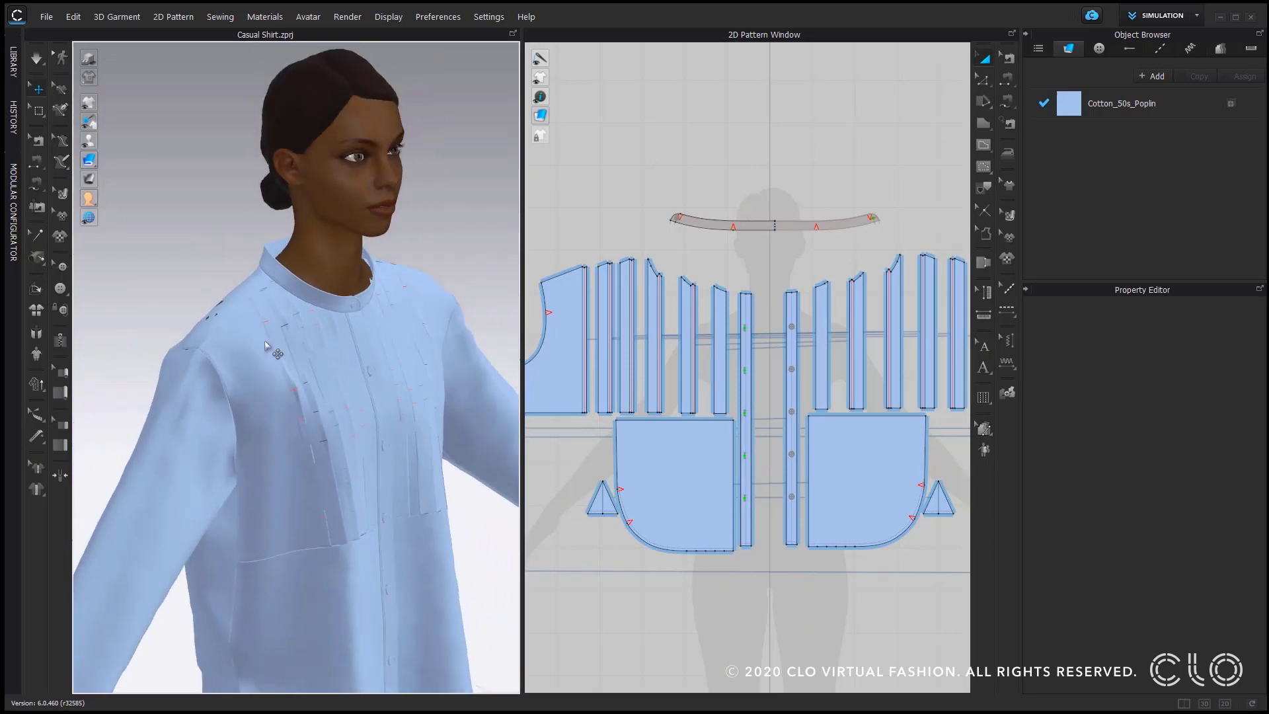
pyautogui.click(292, 289)
pyautogui.keyDown('shift'); pyautogui.click(225, 329); pyautogui.keyUp('shift')
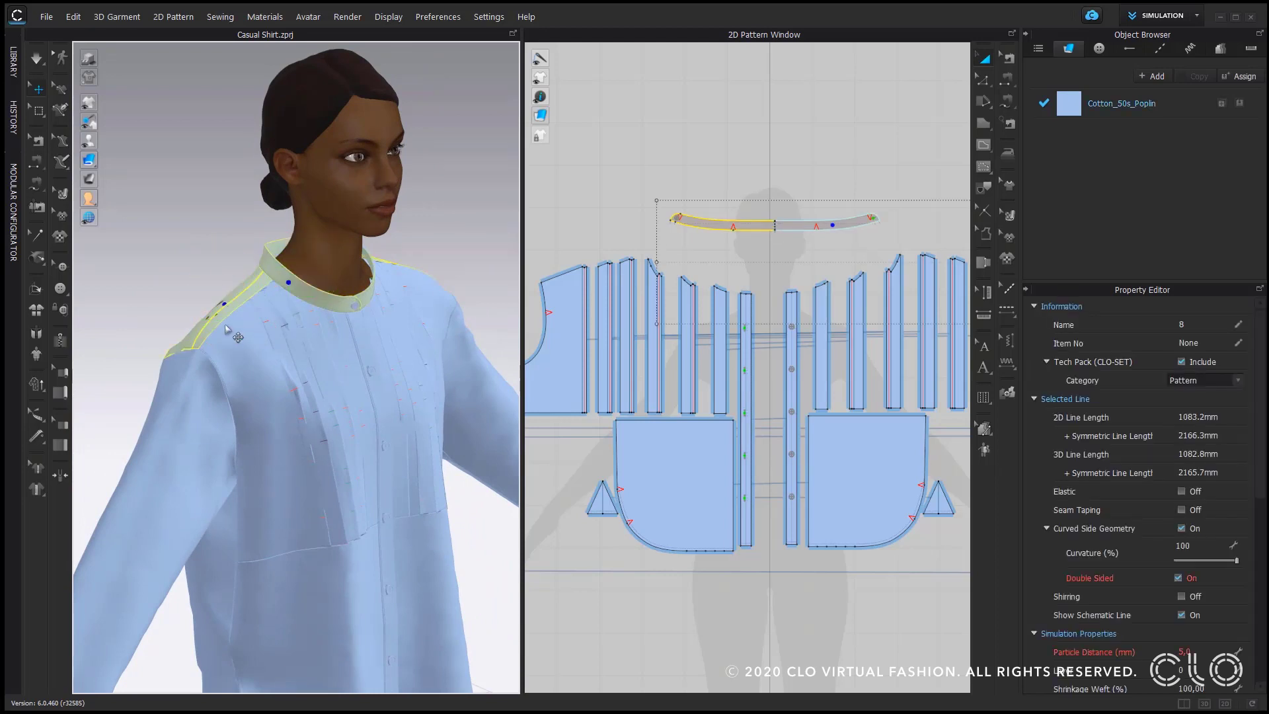
pyautogui.keyDown('shift'); pyautogui.click(319, 576); pyautogui.keyUp('shift')
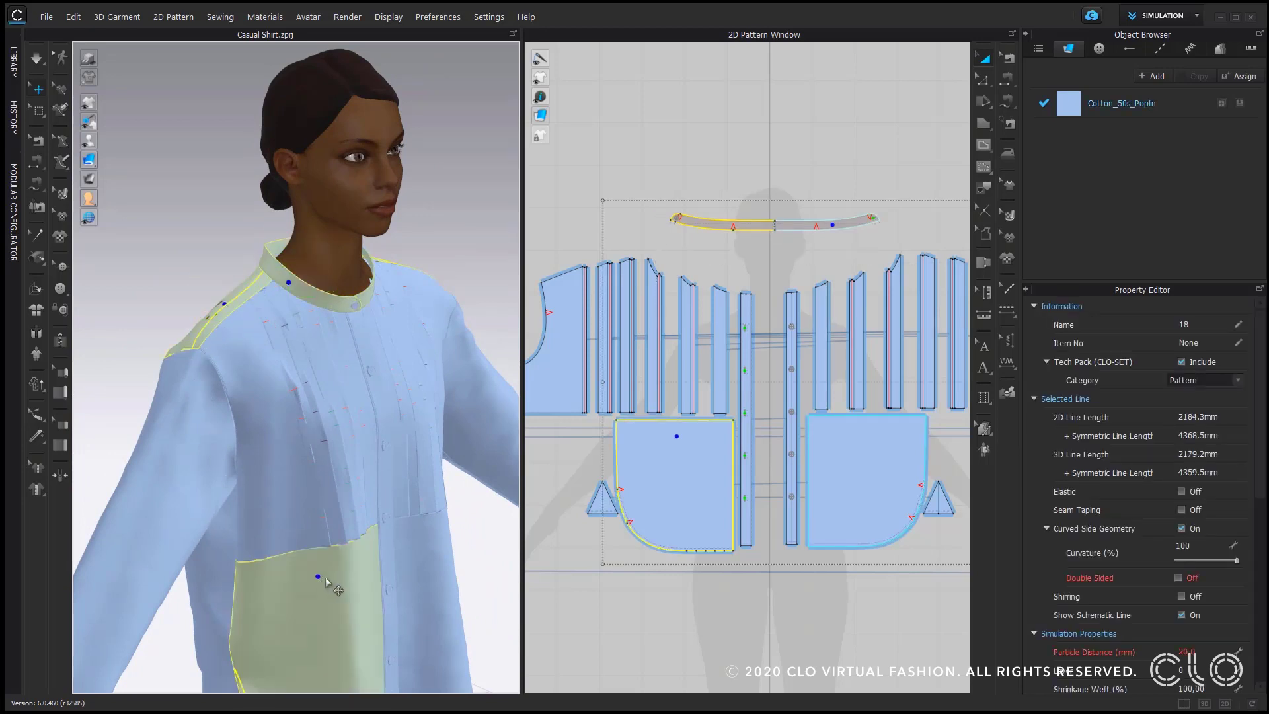
pyautogui.keyDown('shift'); pyautogui.click(443, 544); pyautogui.keyUp('shift')
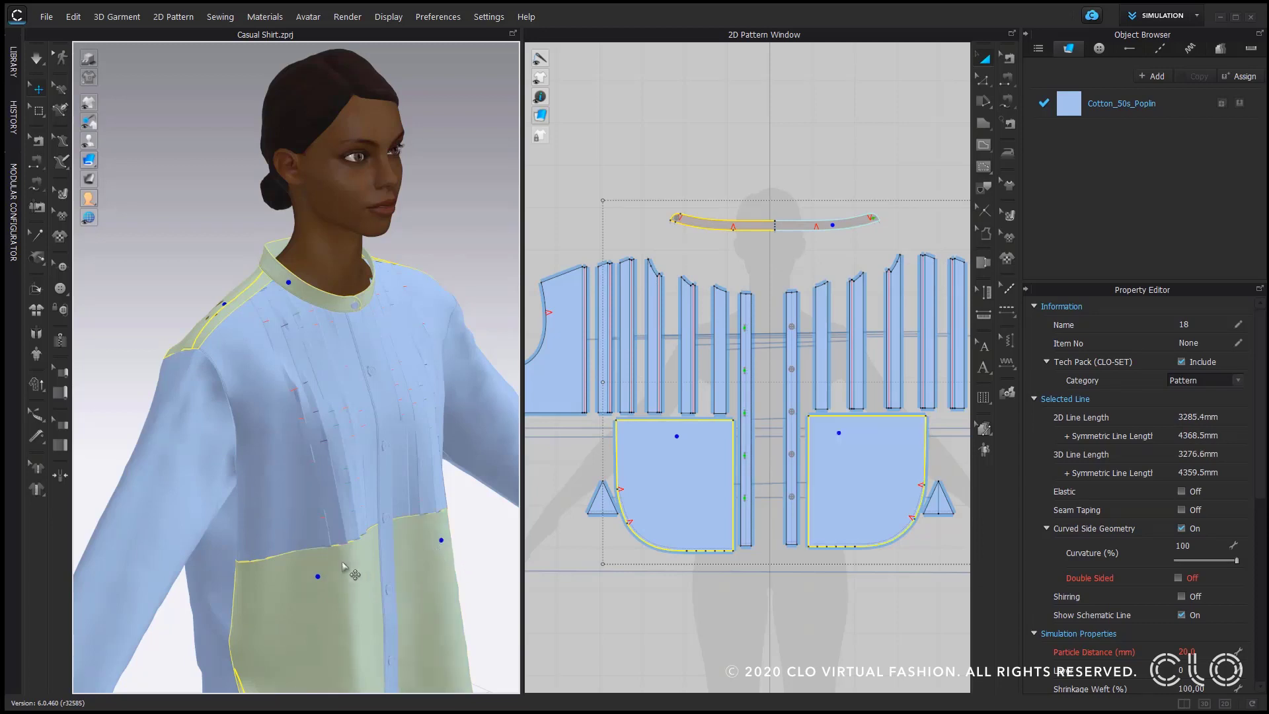
pyautogui.moveTo(343, 561); pyautogui.dragTo(341, 561, button='right')
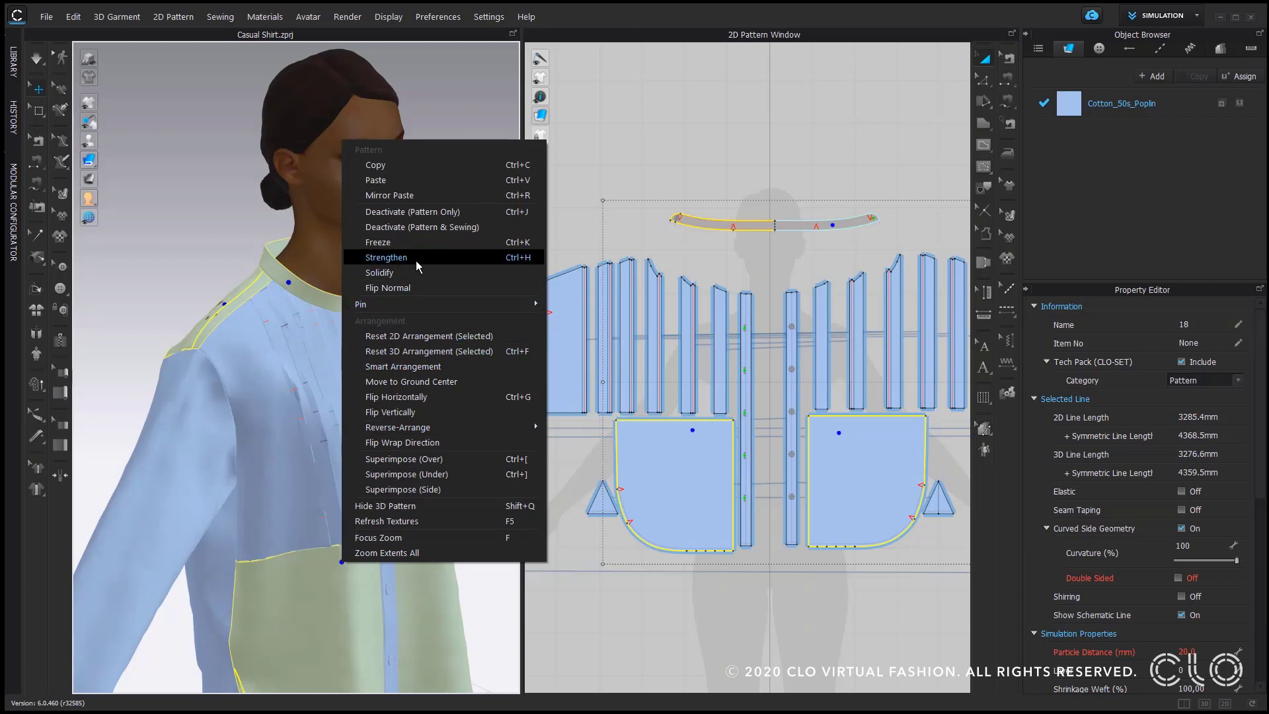
pyautogui.click(432, 214)
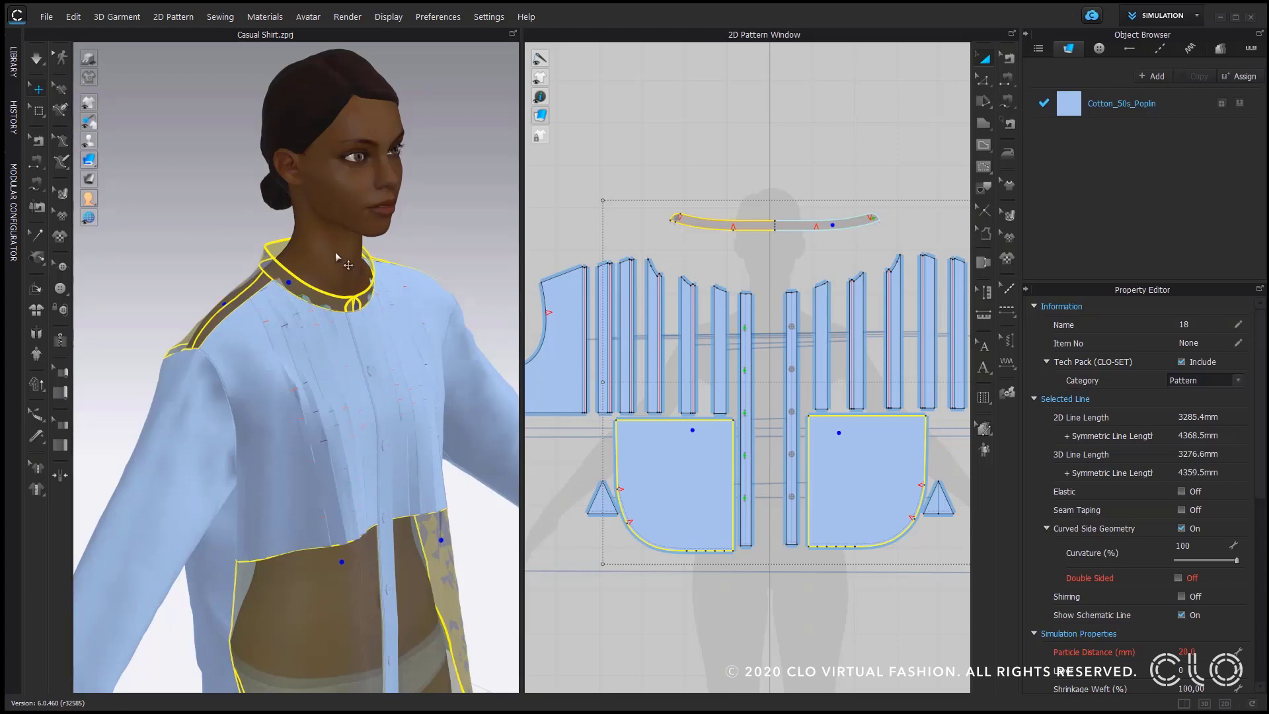
# Hide the avatar and the collar in the 3D view and run the simulation on the pleated front.
pyautogui.click(339, 197)
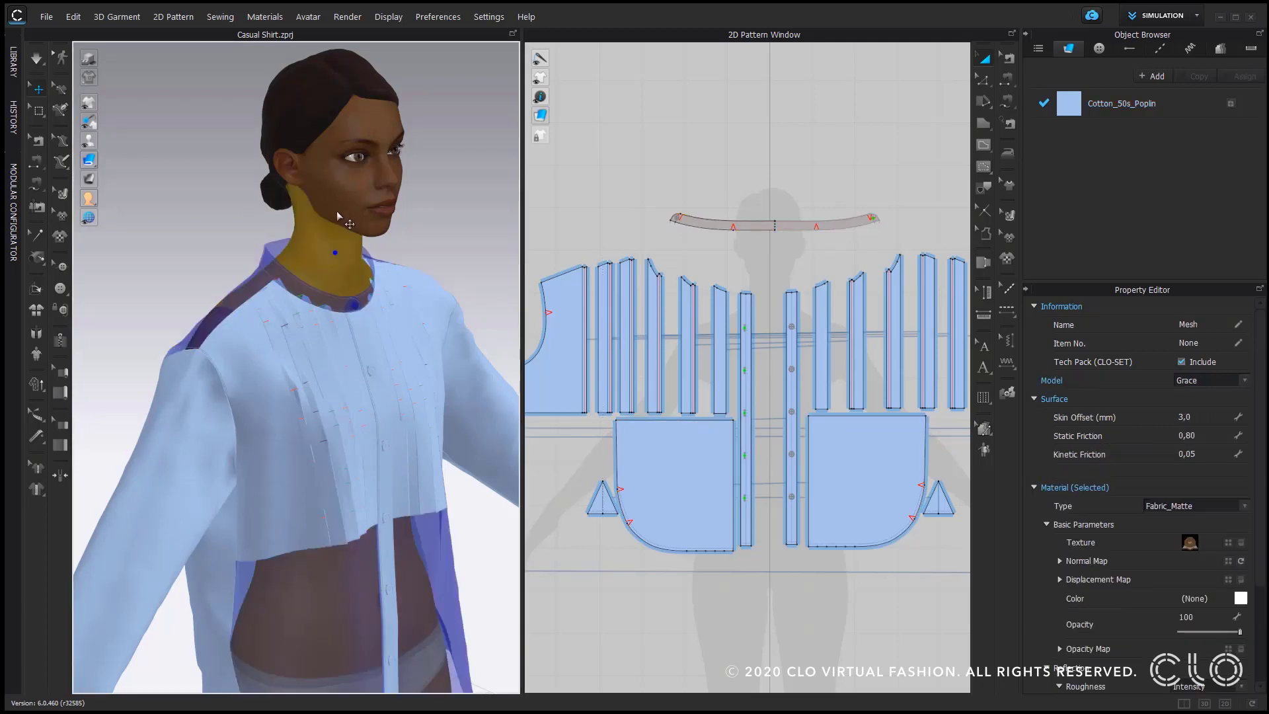
pyautogui.moveTo(402, 425)
pyautogui.mouseDown(button='right')
pyautogui.moveTo(331, 417)
pyautogui.moveTo(402, 419)
pyautogui.mouseUp(button='right')
pyautogui.scroll(2, 344, 235)
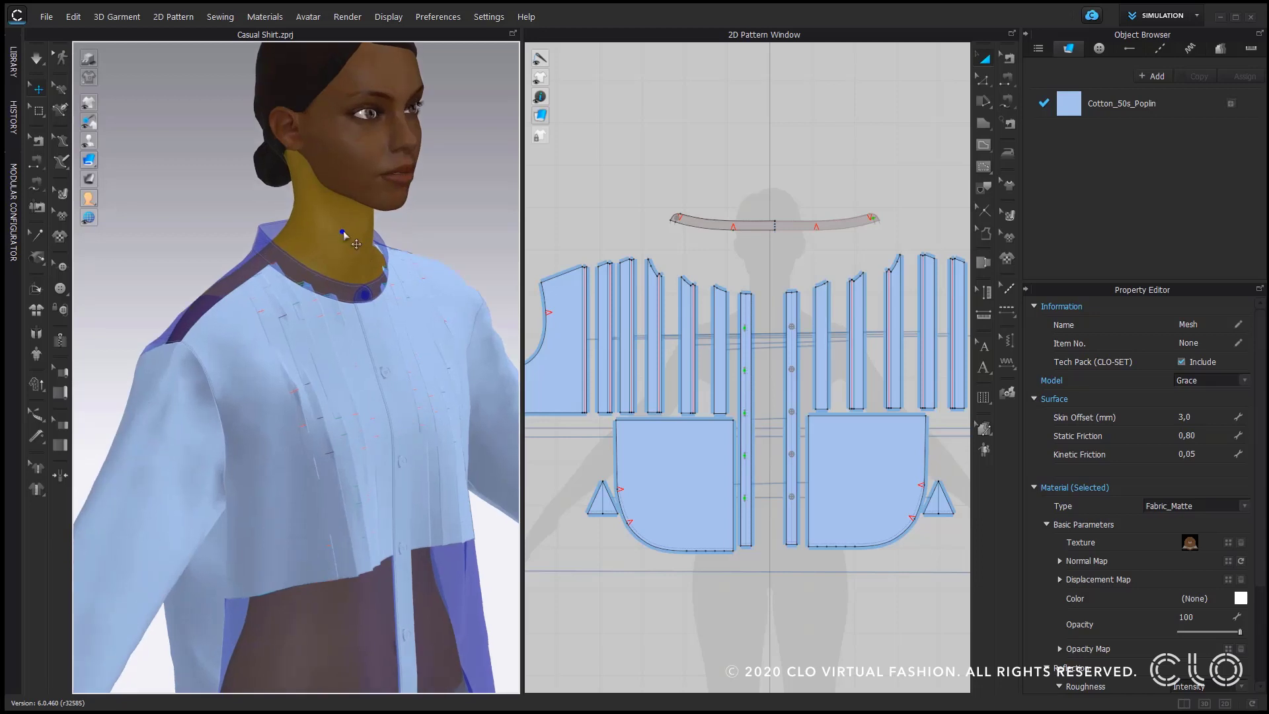
pyautogui.hotkey('shift', 'a')
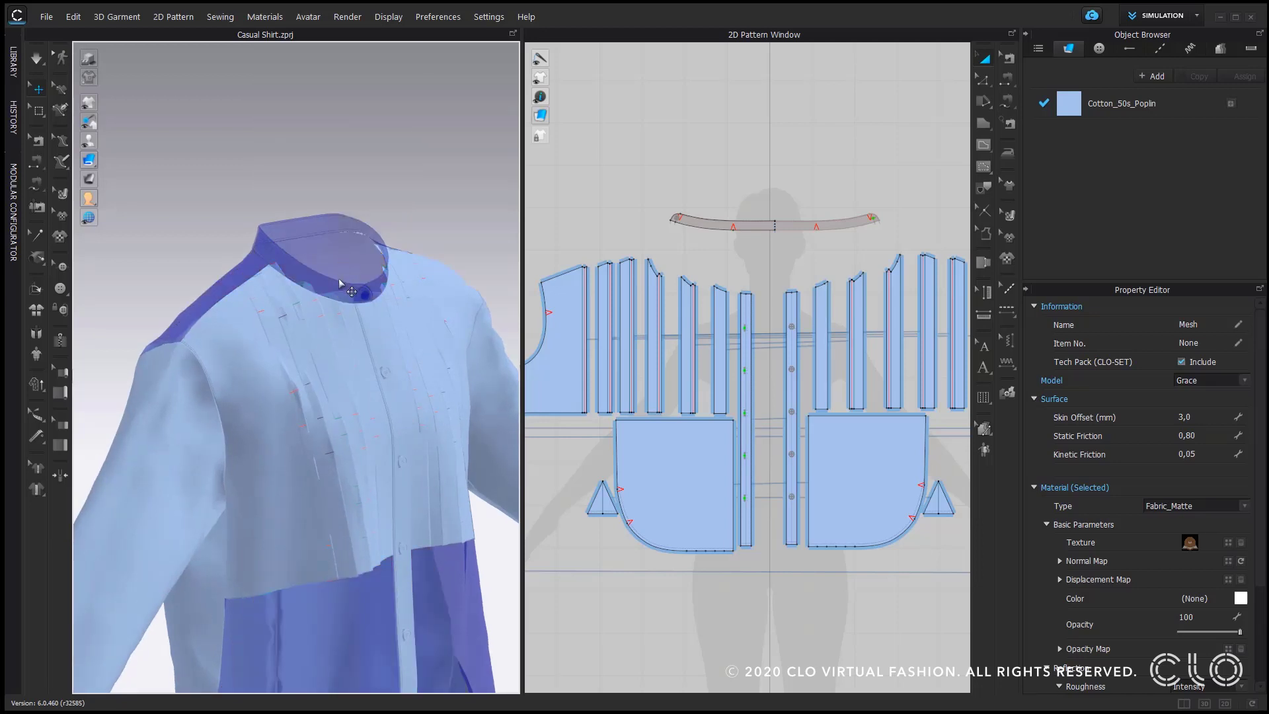
pyautogui.click(339, 283)
pyautogui.scroll(2, 340, 291)
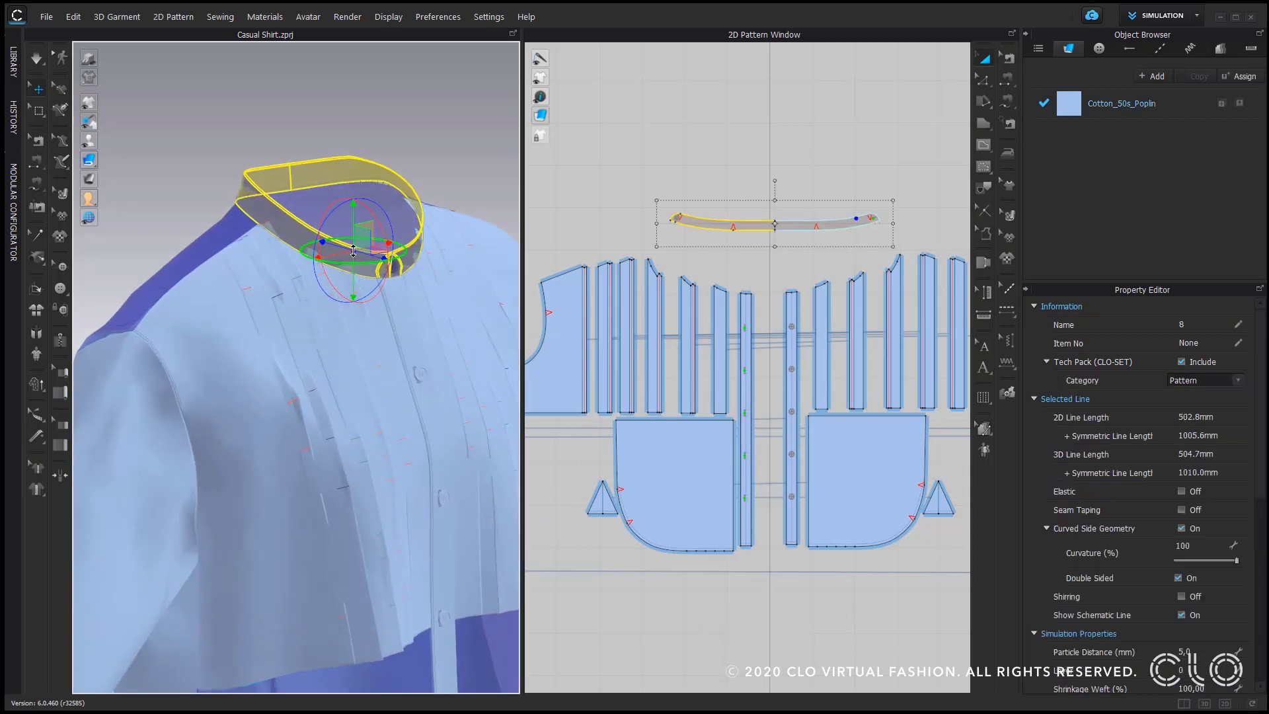
pyautogui.hotkey('shift', 'q')
pyautogui.scroll(-6, 357, 248)
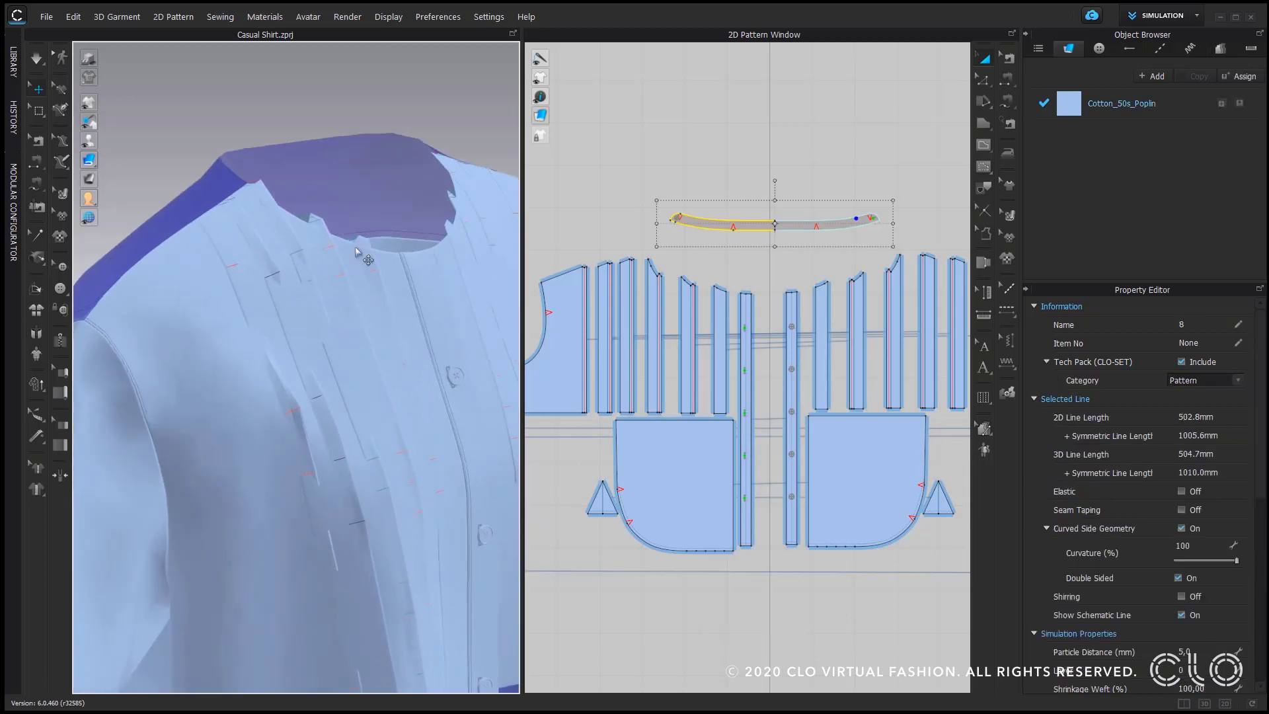
pyautogui.moveTo(367, 248); pyautogui.dragTo(394, 160, button='middle')
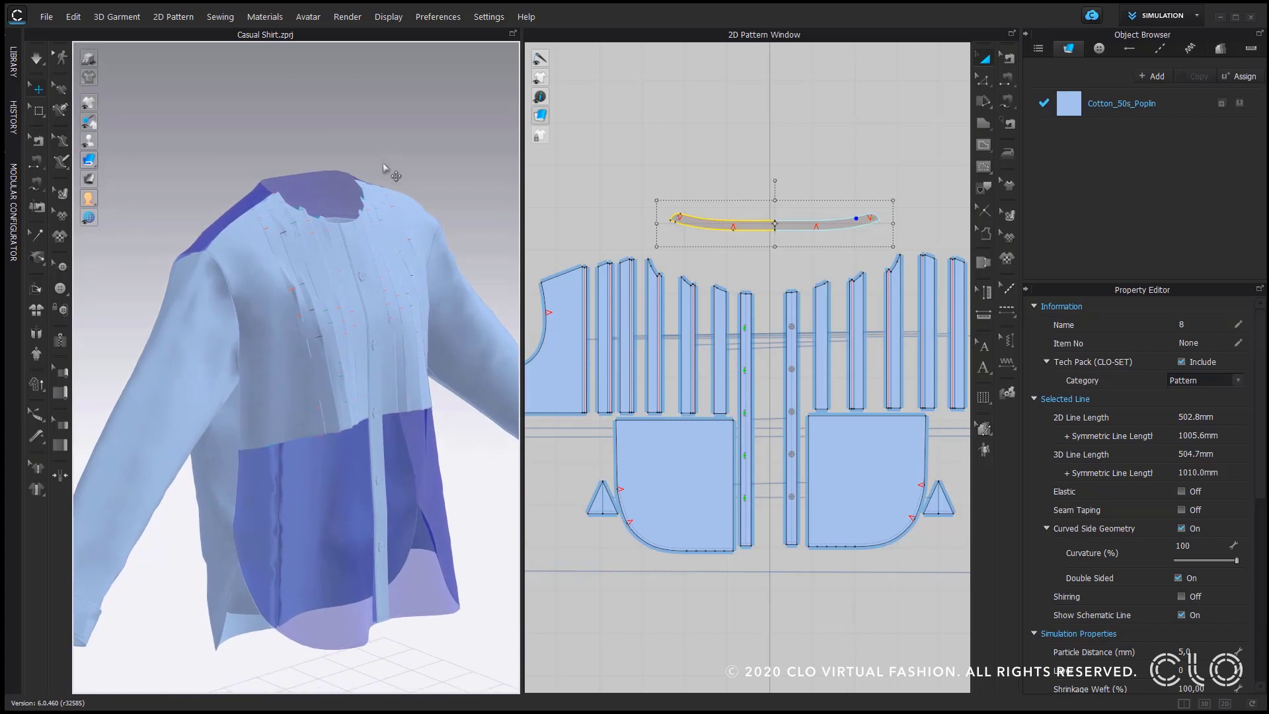
pyautogui.press('space')
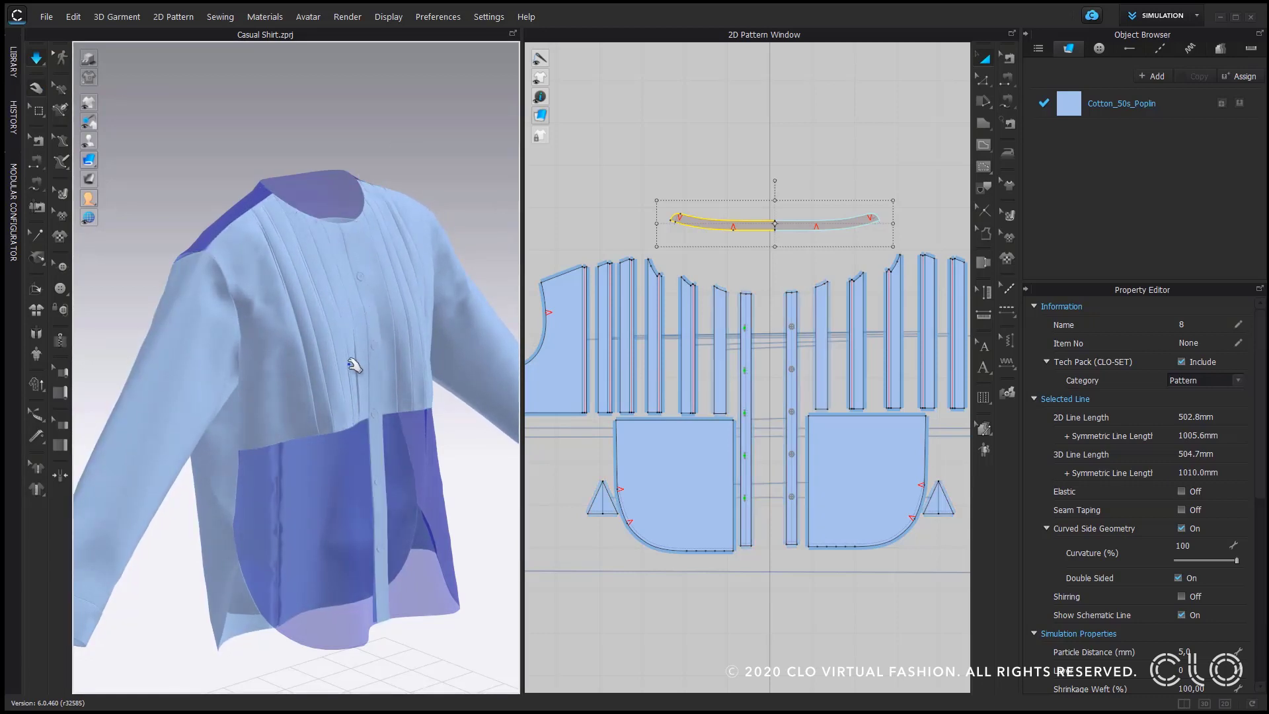
# Tug the pleated strips of one front half one by one during simulation to settle their folds.
pyautogui.moveTo(337, 371)
pyautogui.mouseDown(button='right')
pyautogui.moveTo(220, 371)
pyautogui.moveTo(346, 367)
pyautogui.moveTo(312, 368)
pyautogui.mouseUp(button='right')
pyautogui.scroll(6, 346, 364)
pyautogui.click(301, 368)
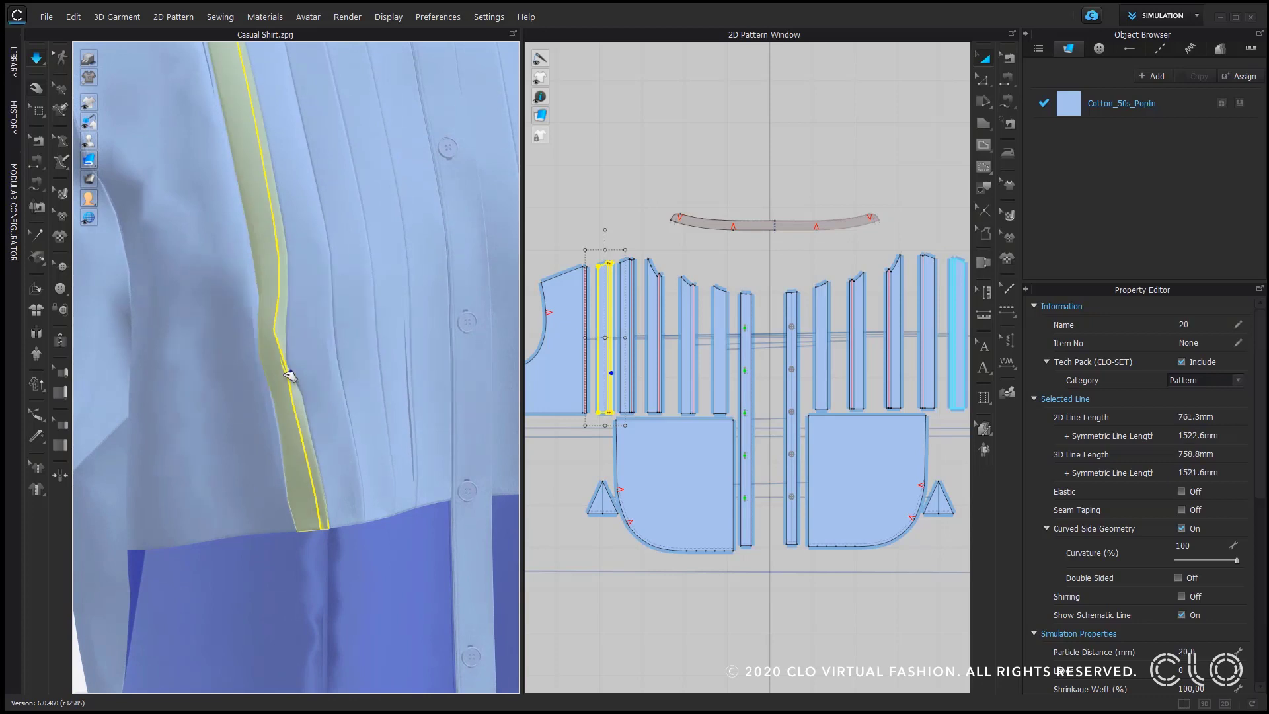
pyautogui.moveTo(323, 507); pyautogui.dragTo(276, 489, button='right')
pyautogui.moveTo(340, 319); pyautogui.dragTo(339, 297, button='right')
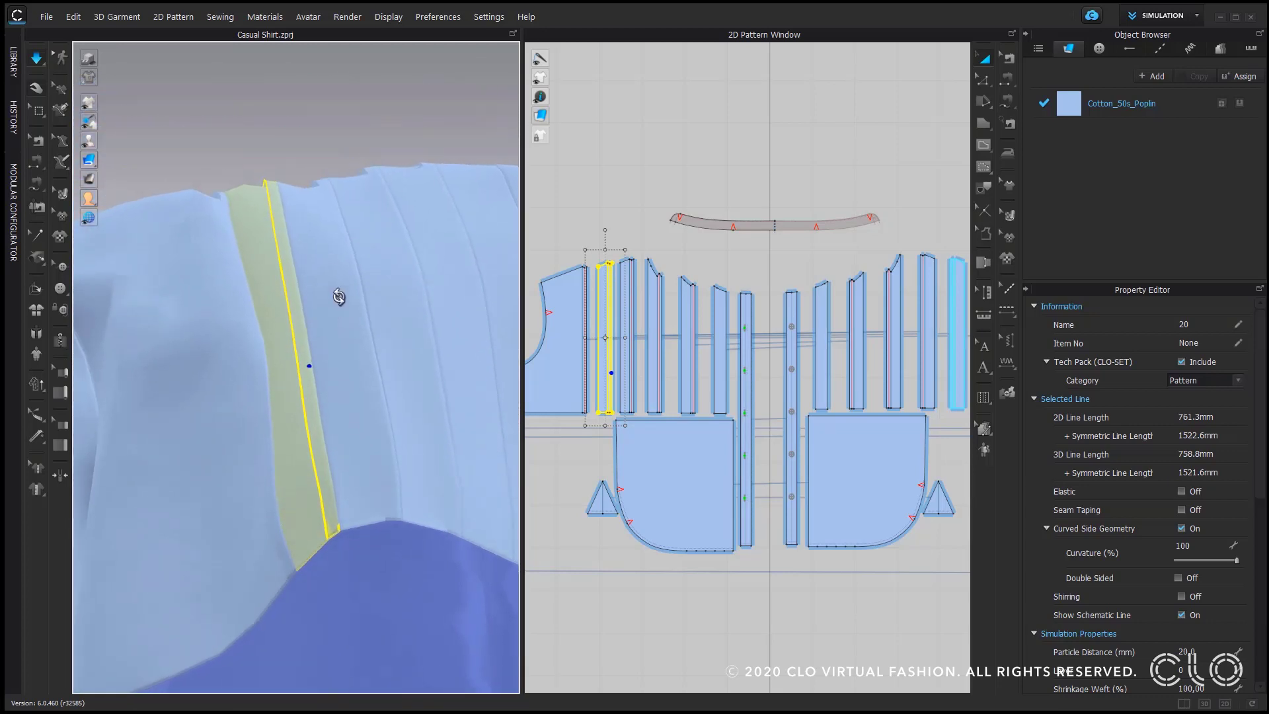
pyautogui.click(341, 213)
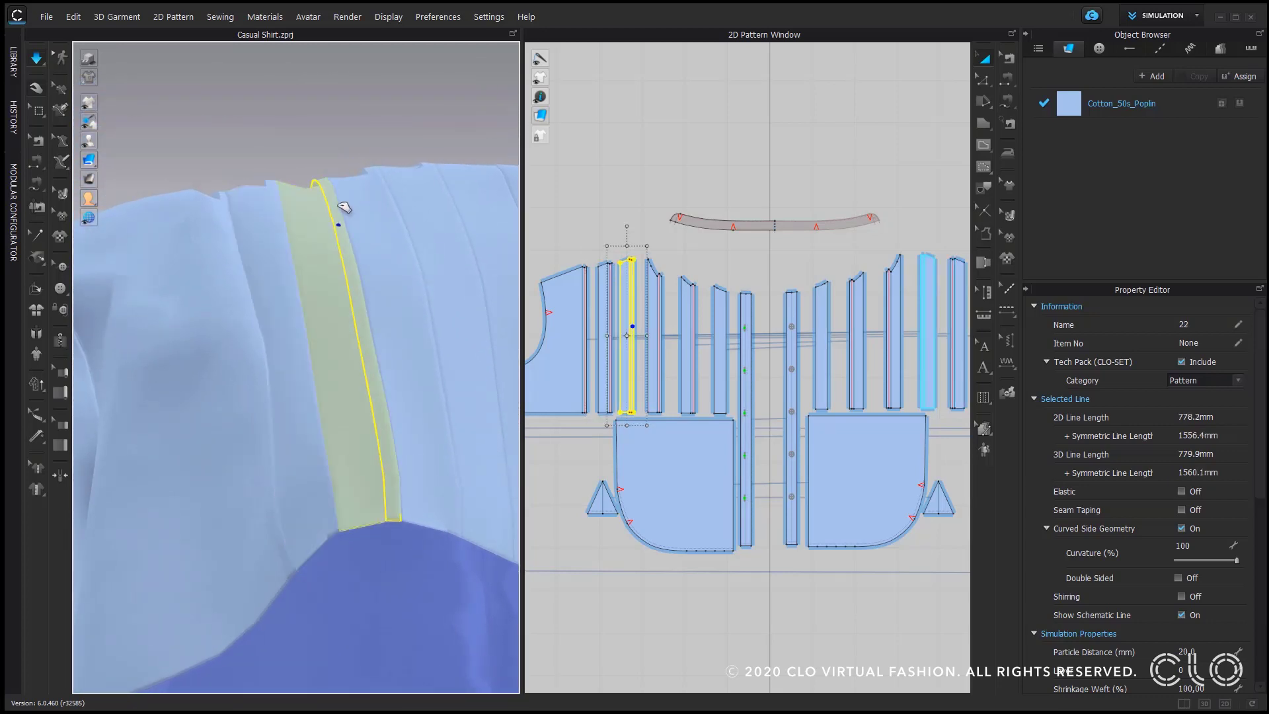
pyautogui.click(395, 192)
pyautogui.click(444, 189)
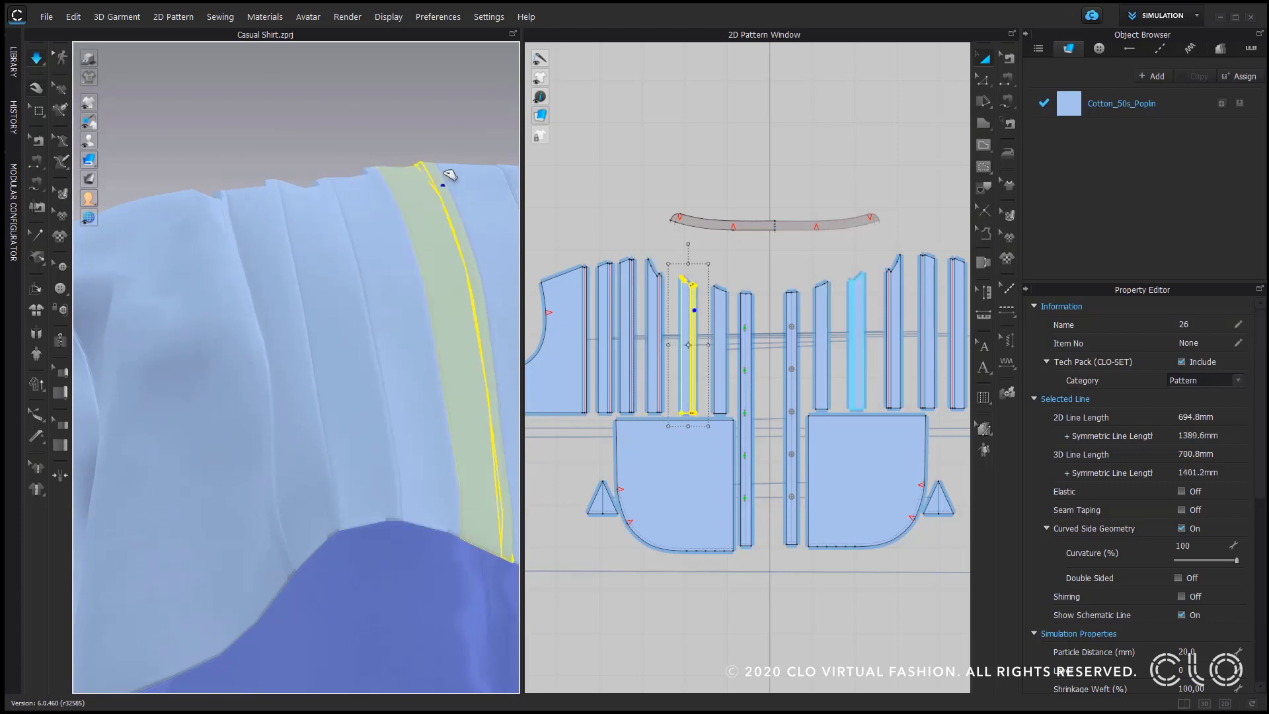
pyautogui.moveTo(442, 215); pyautogui.dragTo(474, 304, button='right')
pyautogui.scroll(-4, 422, 307)
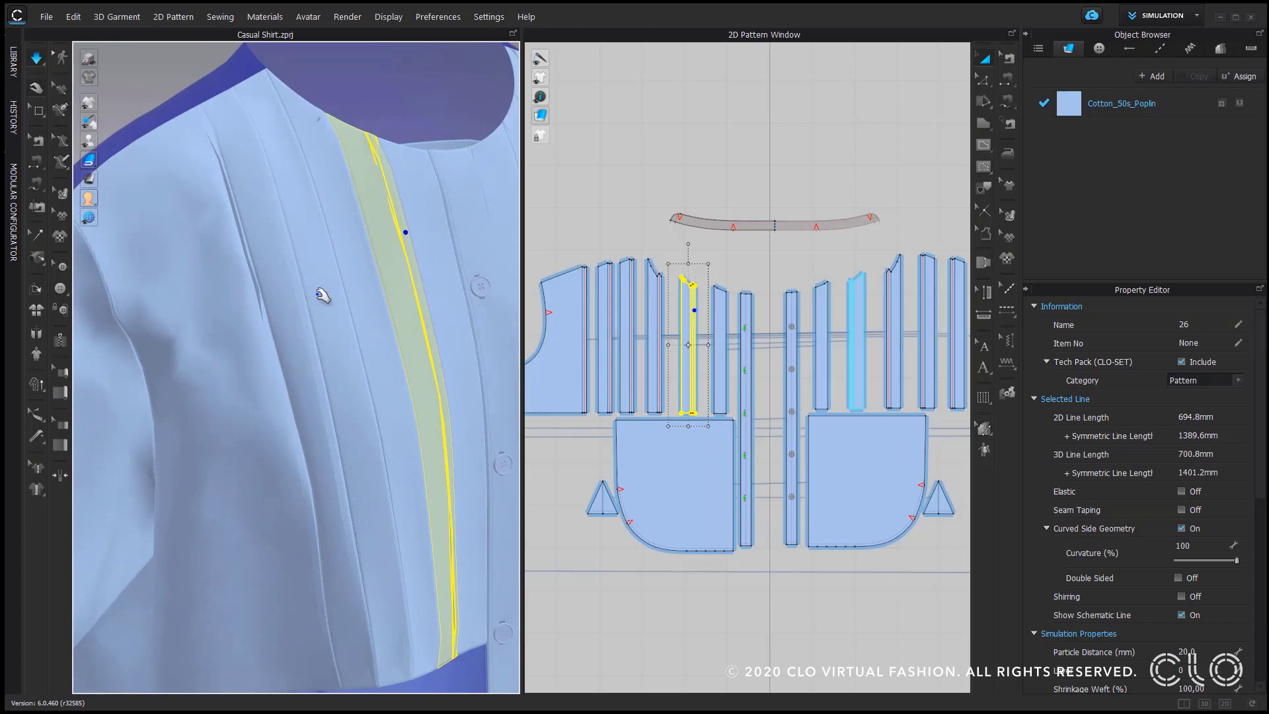
# Pull the armhole-side piece's folded edge during simulation and inspect the pleats up to the shoulder seam.
pyautogui.click(271, 322)
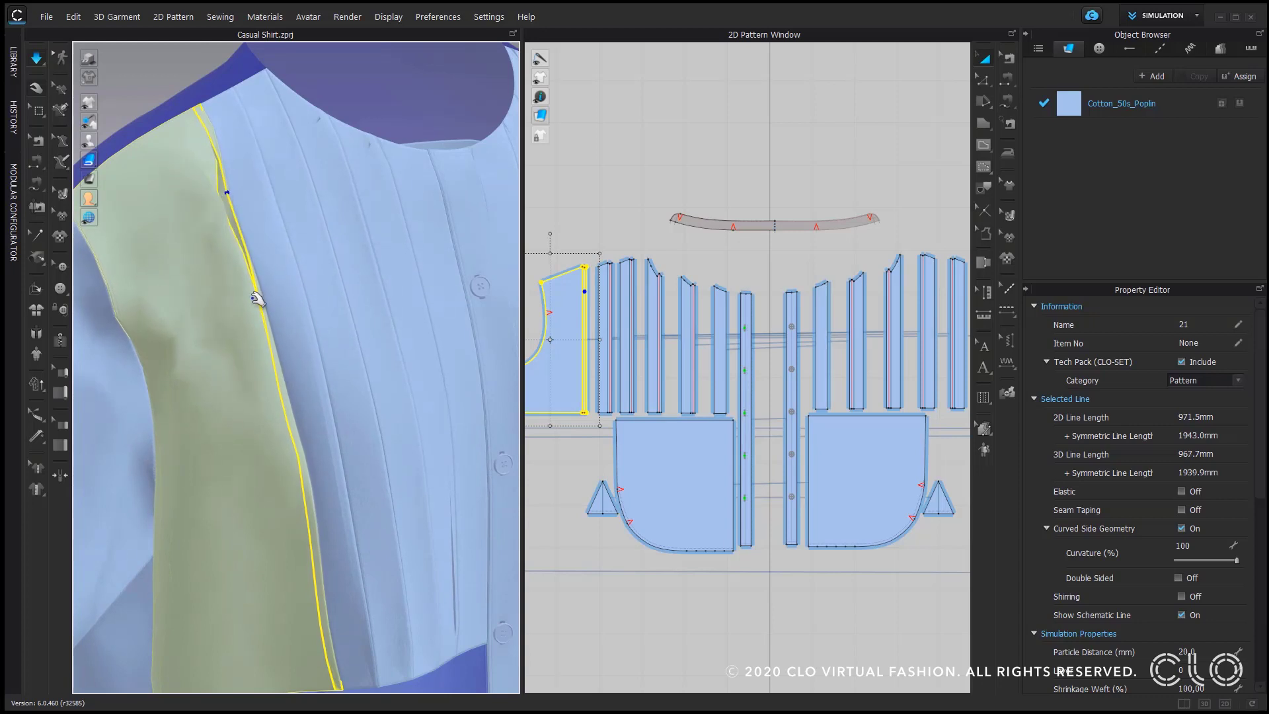
pyautogui.moveTo(381, 277); pyautogui.dragTo(292, 278, button='right')
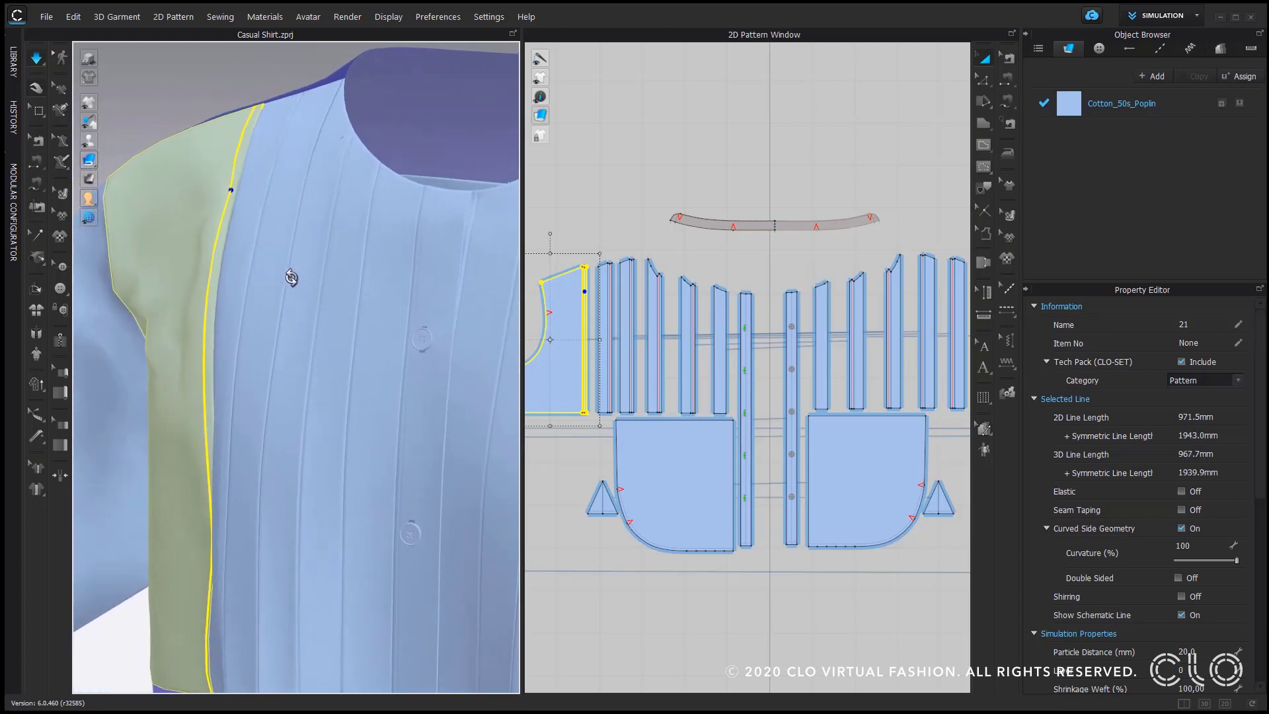
pyautogui.scroll(-3, 298, 283)
pyautogui.moveTo(384, 301); pyautogui.dragTo(391, 271, button='right')
pyautogui.moveTo(308, 293); pyautogui.dragTo(391, 262, button='right')
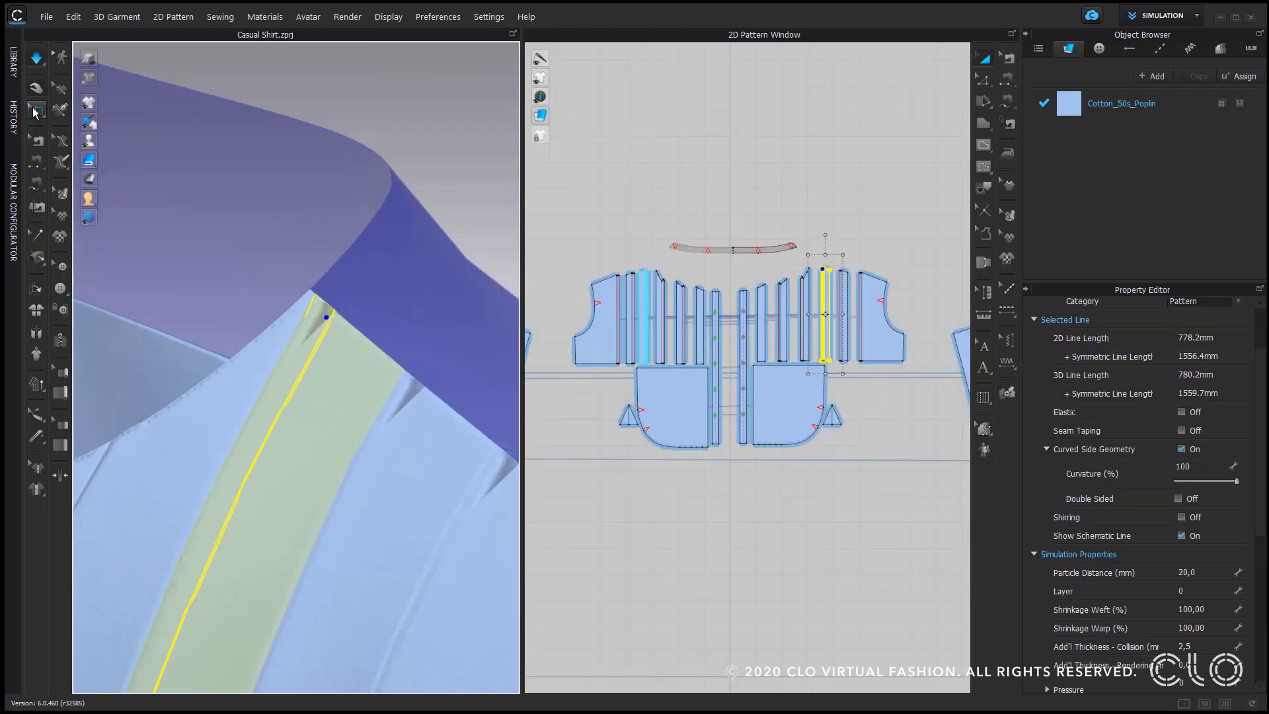
# With Select Mesh (Box), select the top fold mesh of the mirrored strip at the neckline curve and move it to straighten the pleat.
pyautogui.click(37, 111)
pyautogui.click(98, 112)
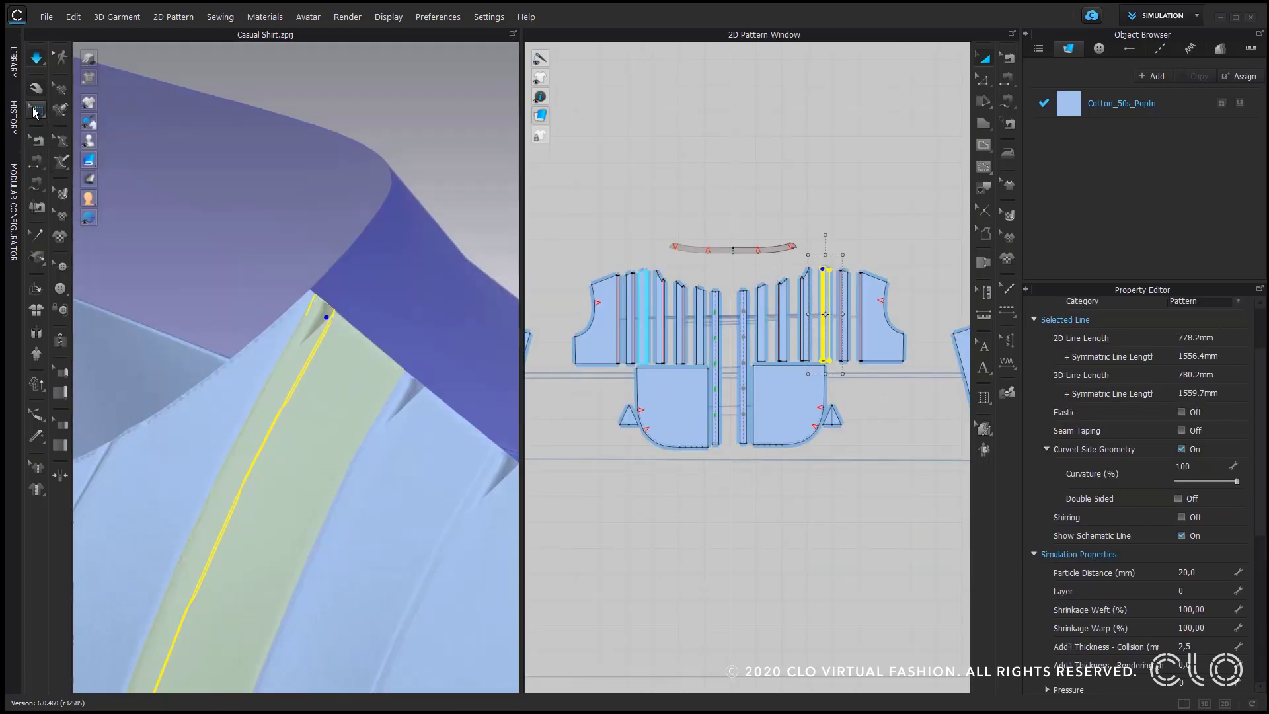
pyautogui.click(43, 118)
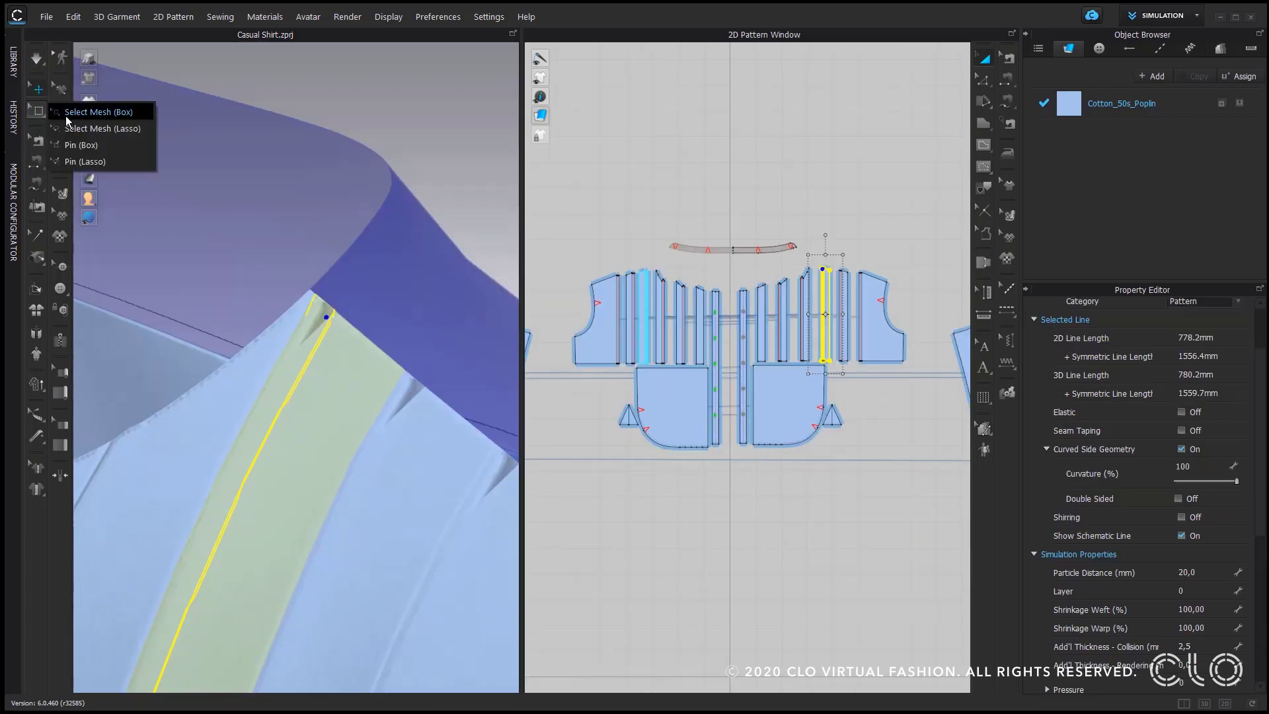
pyautogui.click(96, 114)
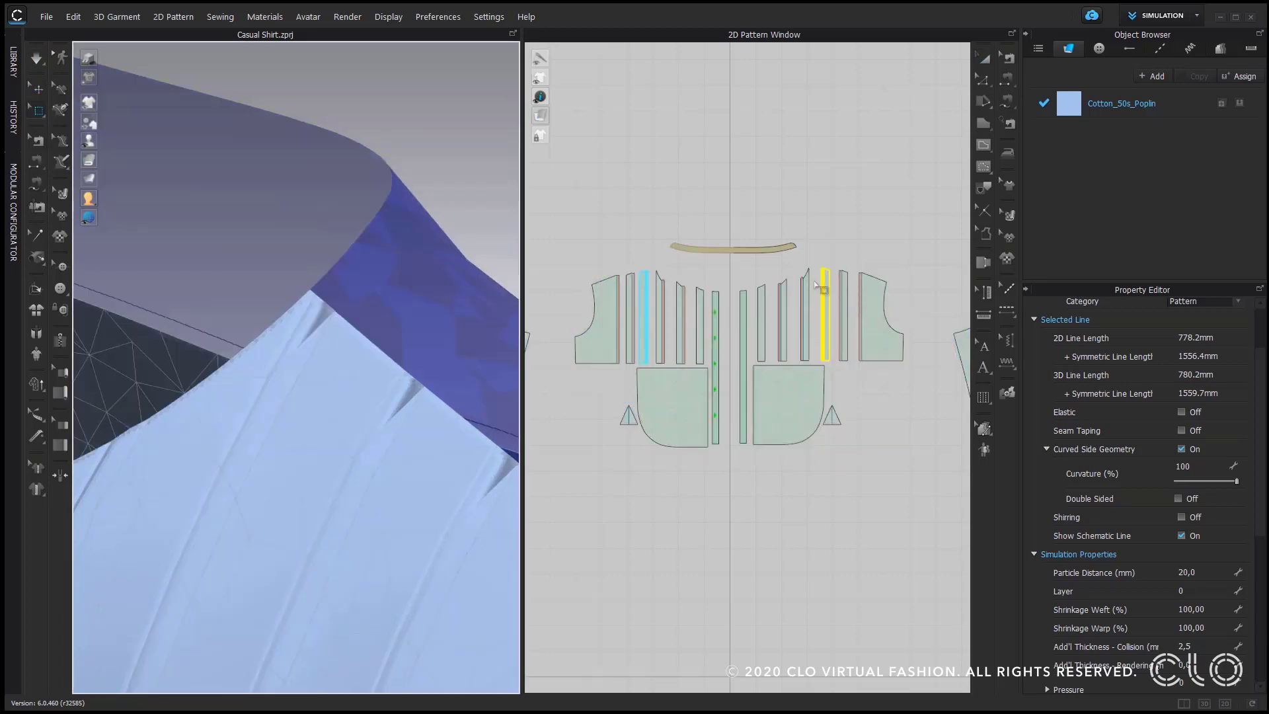
pyautogui.scroll(5, 819, 285)
pyautogui.click(678, 259)
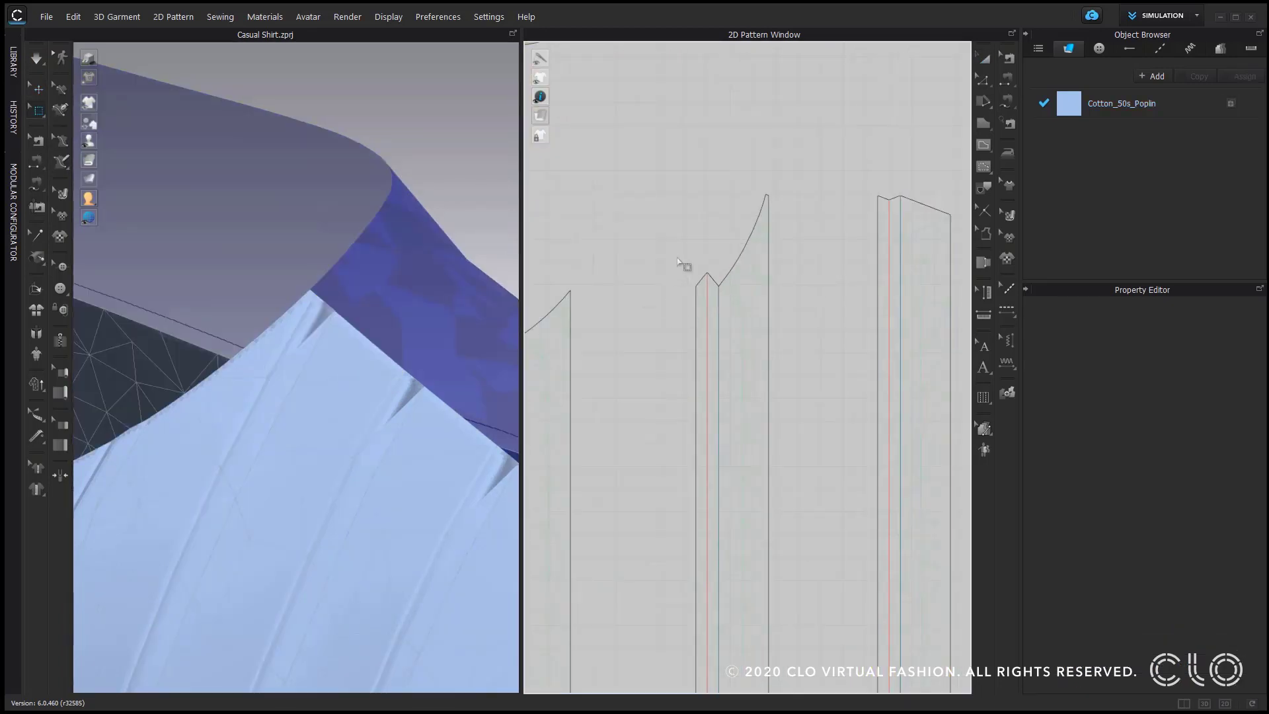
pyautogui.moveTo(717, 358); pyautogui.dragTo(718, 358)
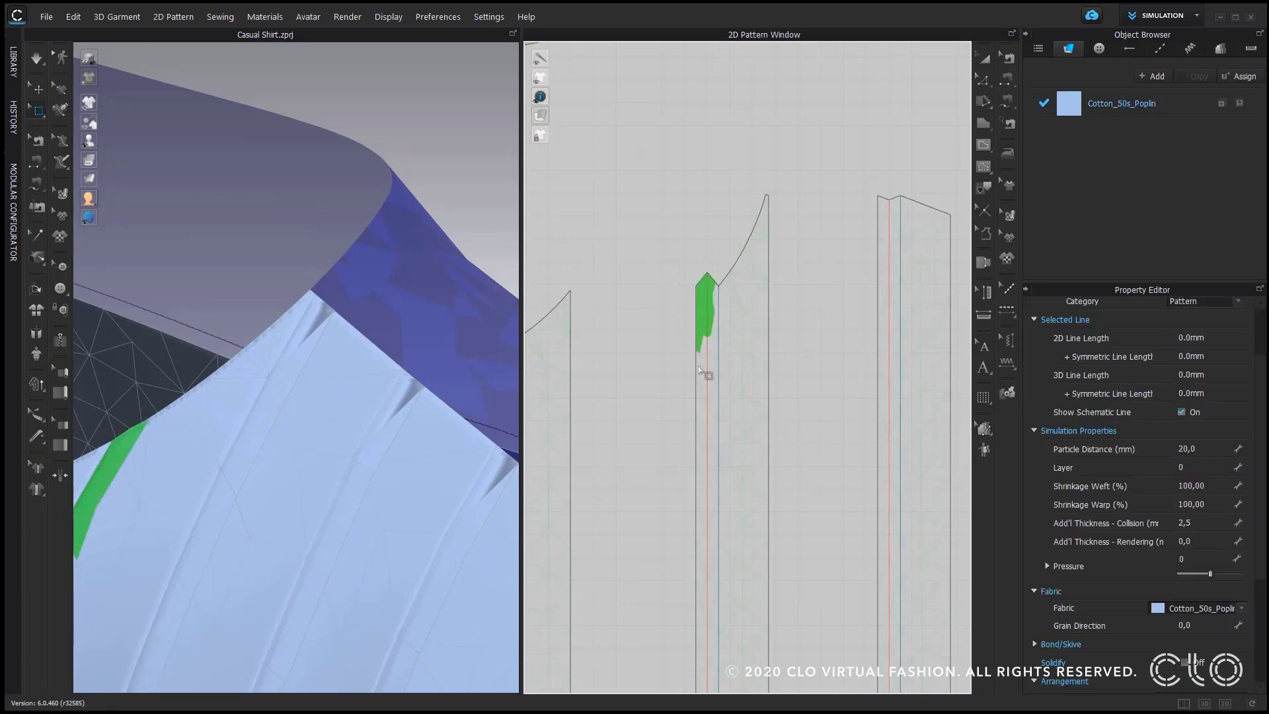
pyautogui.moveTo(222, 460); pyautogui.dragTo(398, 360, button='middle')
pyautogui.moveTo(401, 363); pyautogui.dragTo(344, 276, button='right')
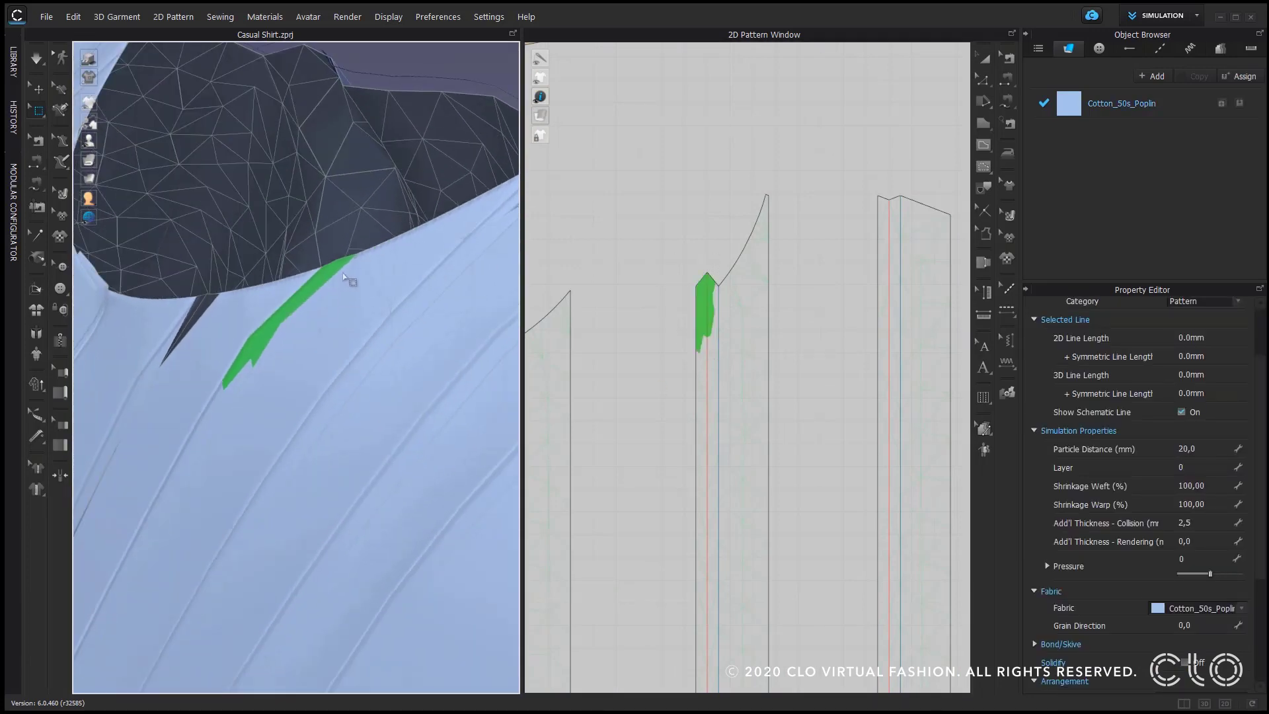
pyautogui.moveTo(337, 272); pyautogui.dragTo(315, 257)
pyautogui.moveTo(222, 298); pyautogui.dragTo(328, 302, button='right')
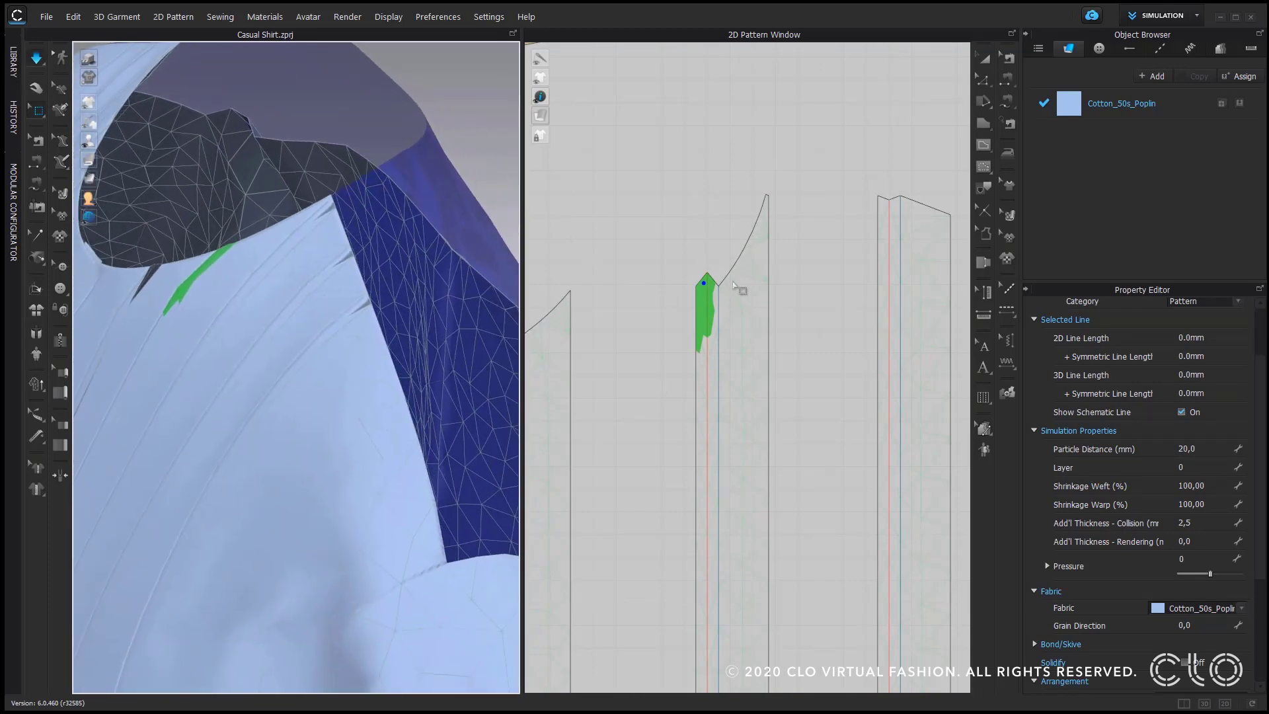
# Box-select only the top fold mesh of the mirrored strip beside the armhole-side piece and pull it into place at the shoulder seam.
pyautogui.moveTo(816, 278); pyautogui.dragTo(551, 284, button='middle')
pyautogui.click(762, 233)
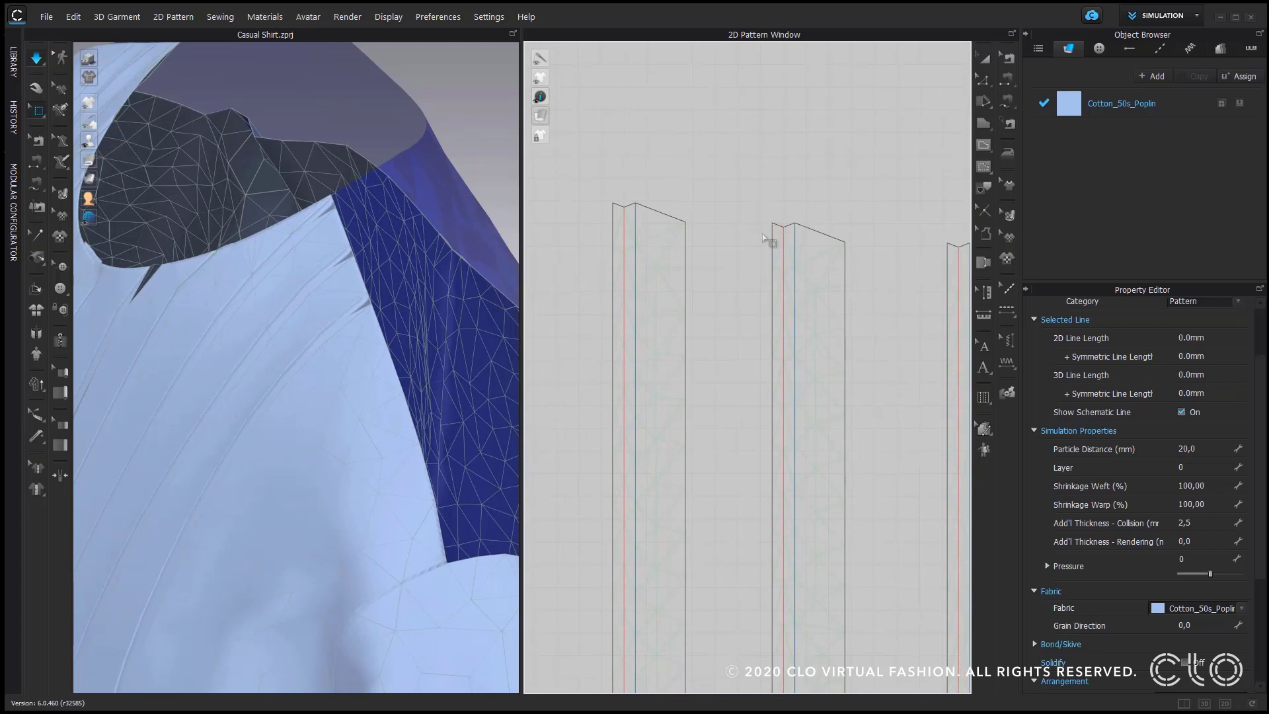
pyautogui.moveTo(763, 236); pyautogui.dragTo(796, 330)
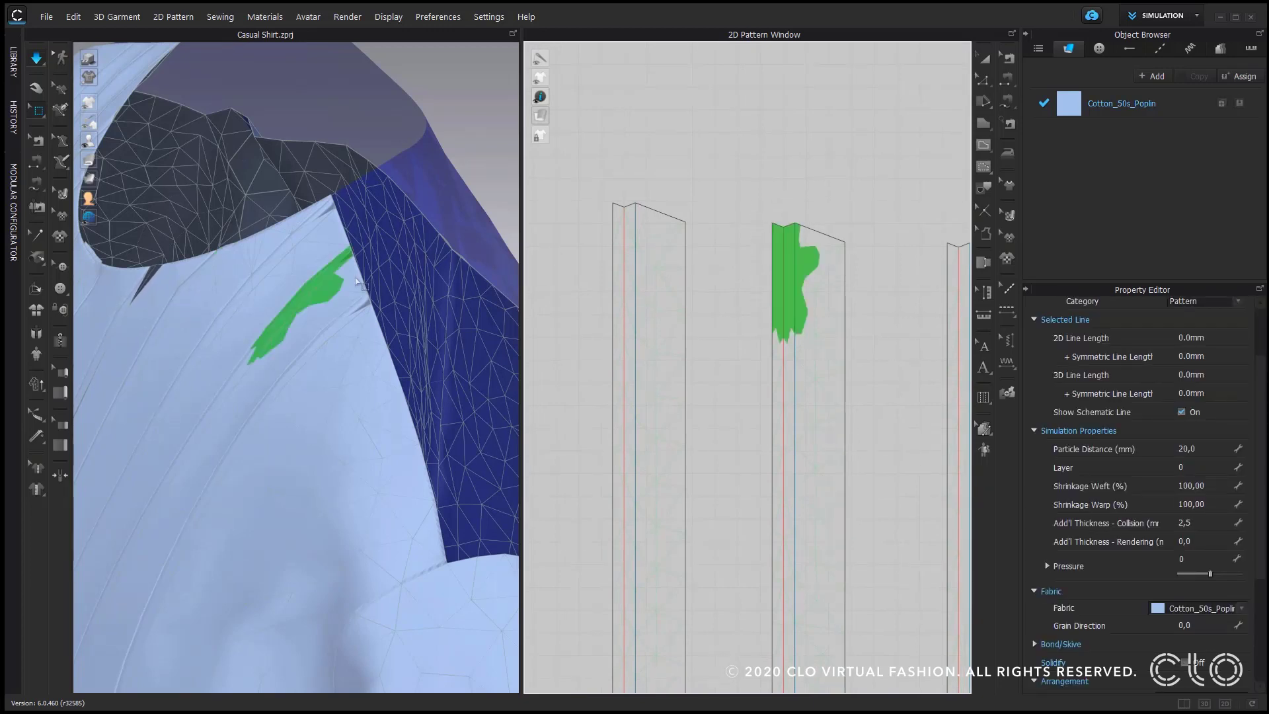
pyautogui.click(736, 201)
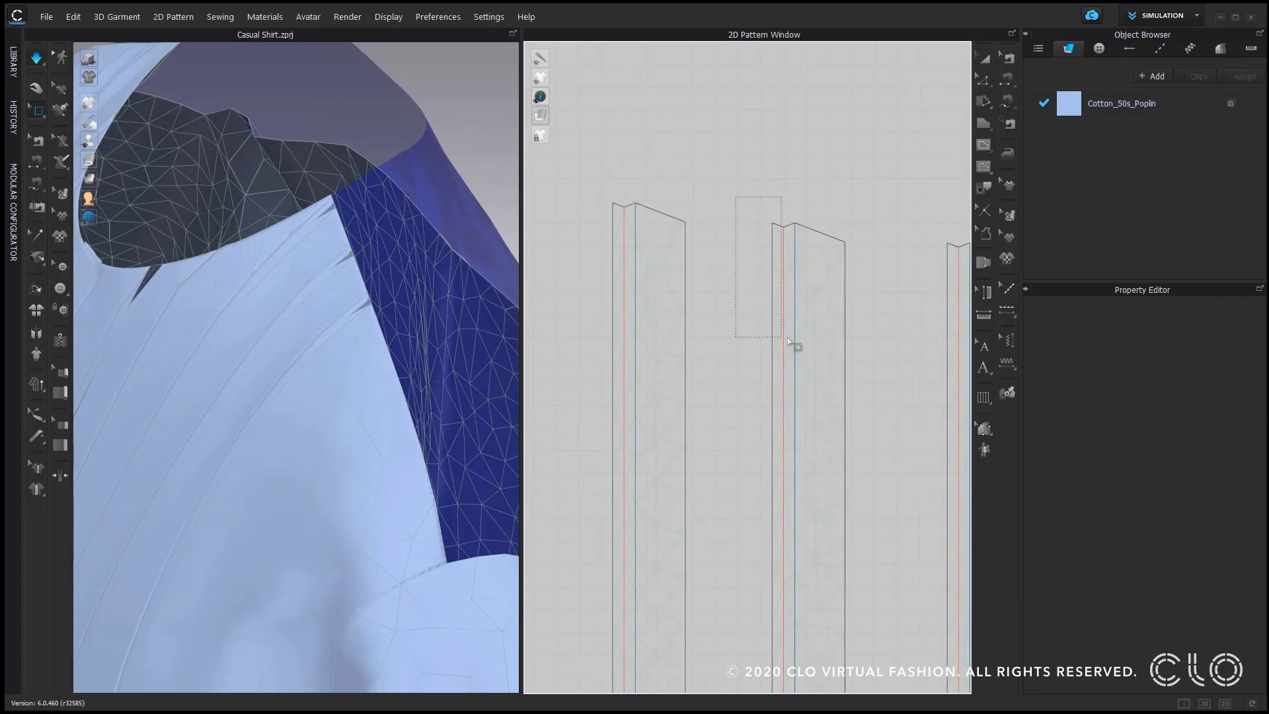
pyautogui.moveTo(787, 339); pyautogui.dragTo(796, 342)
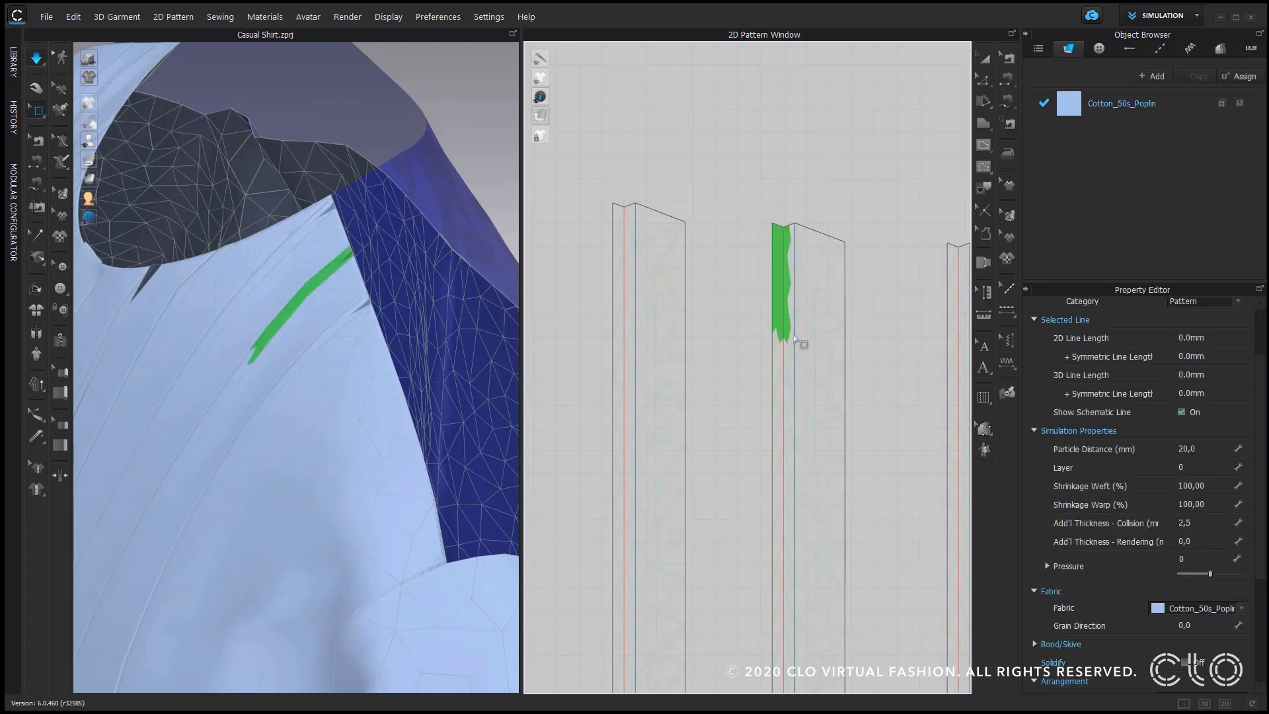
pyautogui.scroll(5, 354, 286)
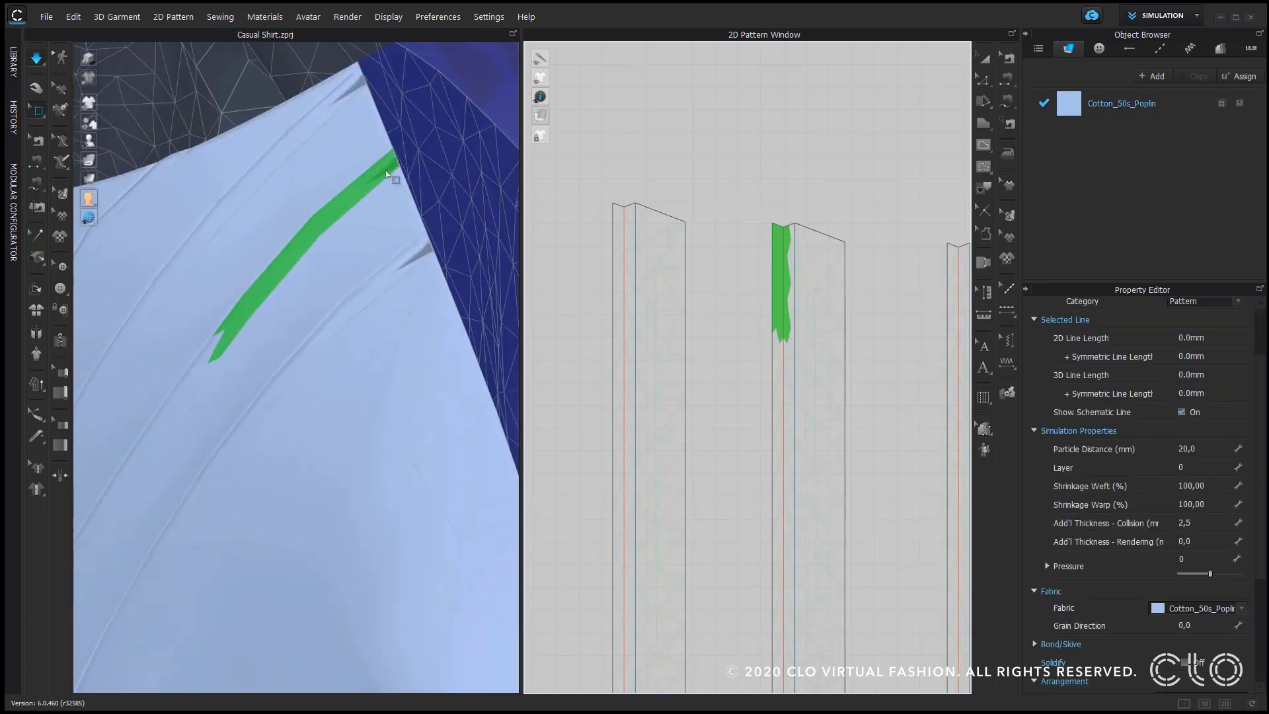
pyautogui.moveTo(386, 171); pyautogui.dragTo(369, 155)
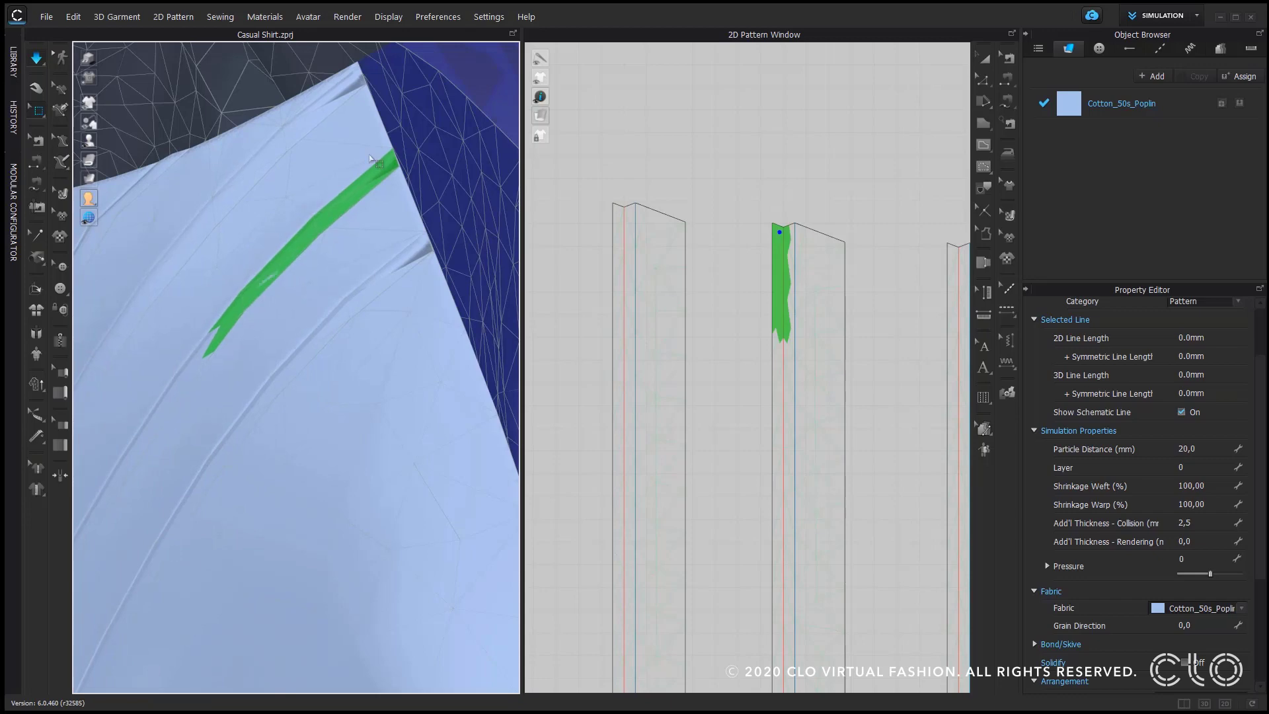
# Box-select the top fold mesh of the second strip from the button placket and move it at the neckline curve.
pyautogui.scroll(-6, 369, 162)
pyautogui.moveTo(369, 276); pyautogui.dragTo(422, 267, button='right')
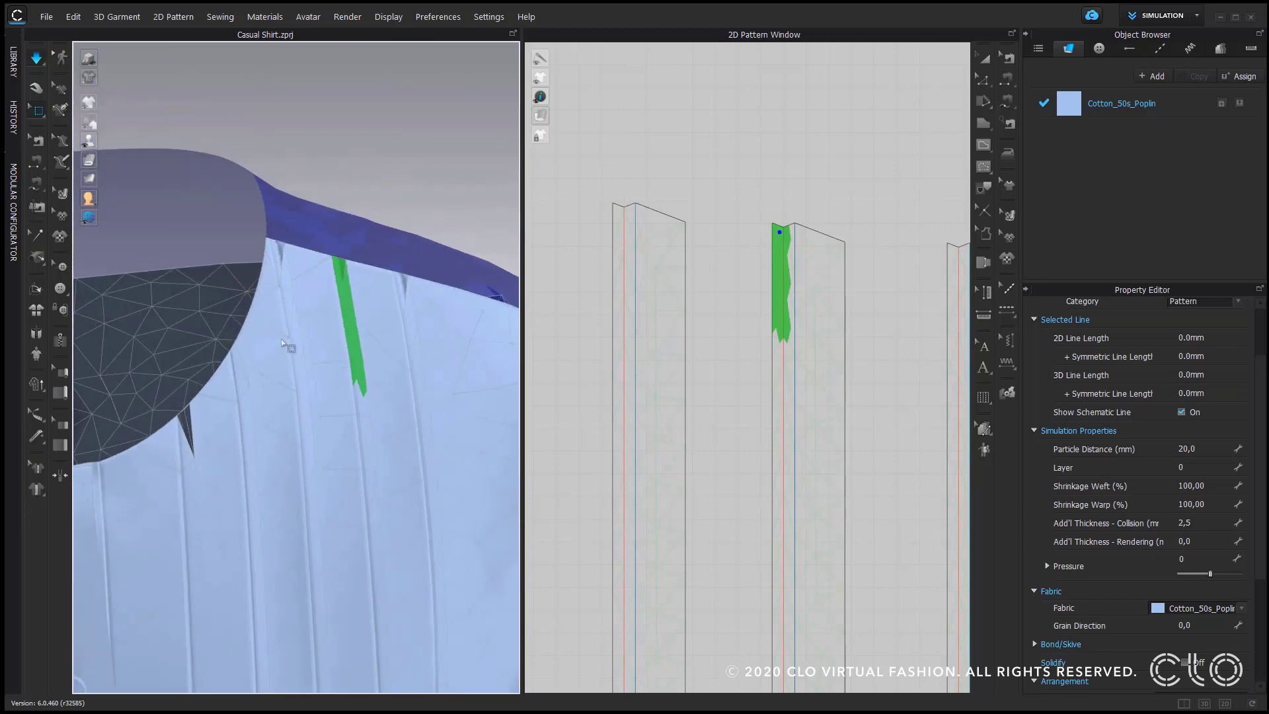
pyautogui.moveTo(282, 342); pyautogui.dragTo(351, 223, button='right')
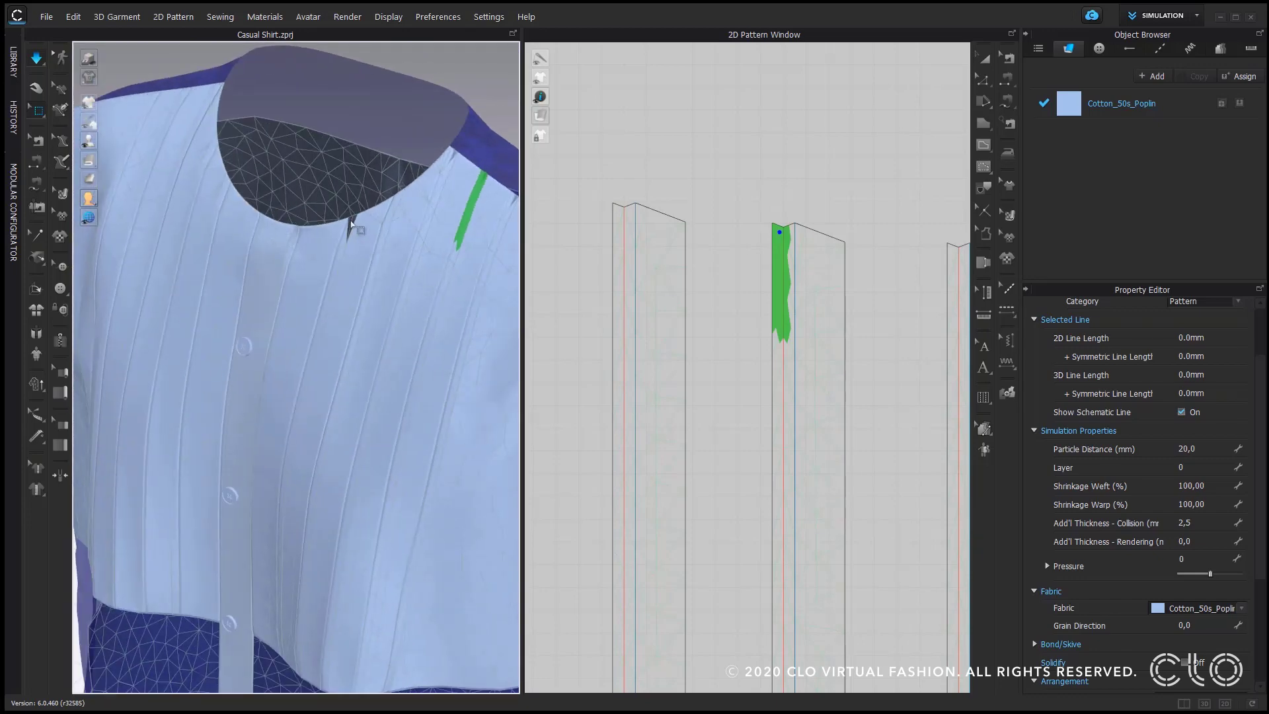
pyautogui.click(351, 223)
pyautogui.moveTo(636, 278); pyautogui.dragTo(917, 268, button='middle')
pyautogui.moveTo(666, 329); pyautogui.dragTo(815, 250, button='middle')
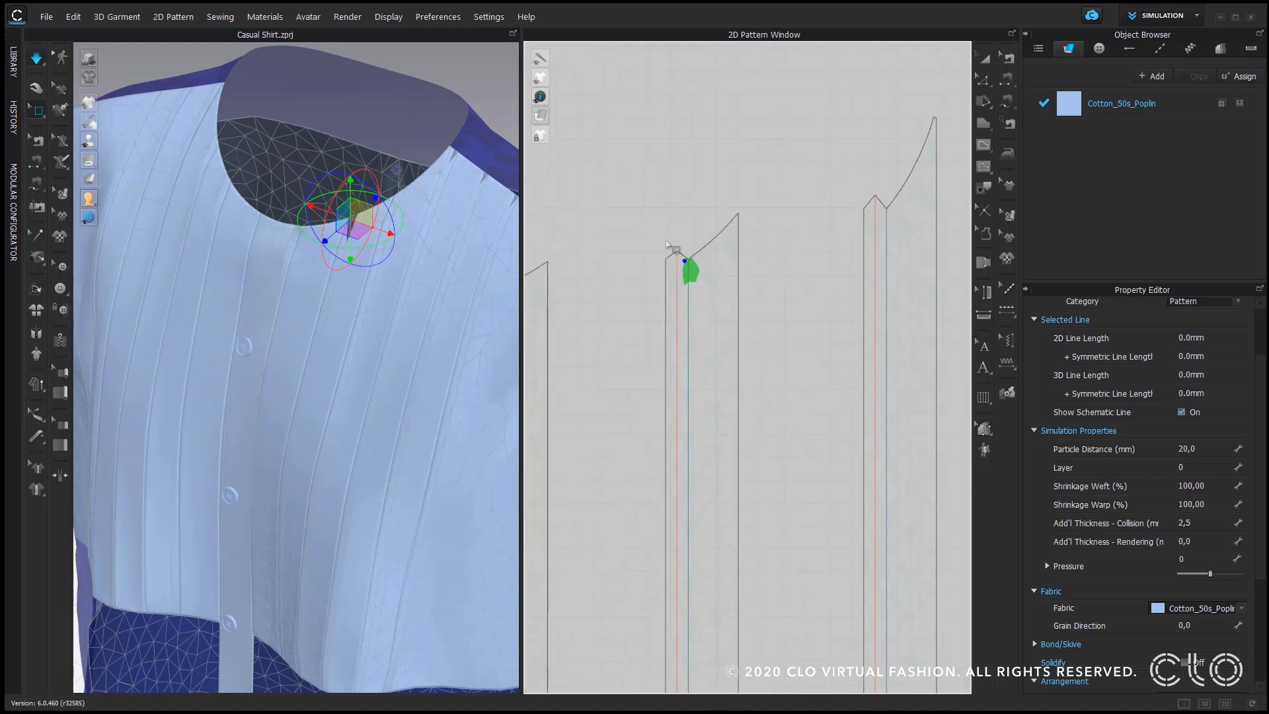
pyautogui.moveTo(650, 236); pyautogui.dragTo(689, 352)
pyautogui.scroll(2, 402, 281)
pyautogui.moveTo(400, 281); pyautogui.dragTo(331, 228, button='right')
pyautogui.moveTo(360, 178); pyautogui.dragTo(350, 168)
pyautogui.moveTo(332, 272); pyautogui.dragTo(434, 272, button='right')
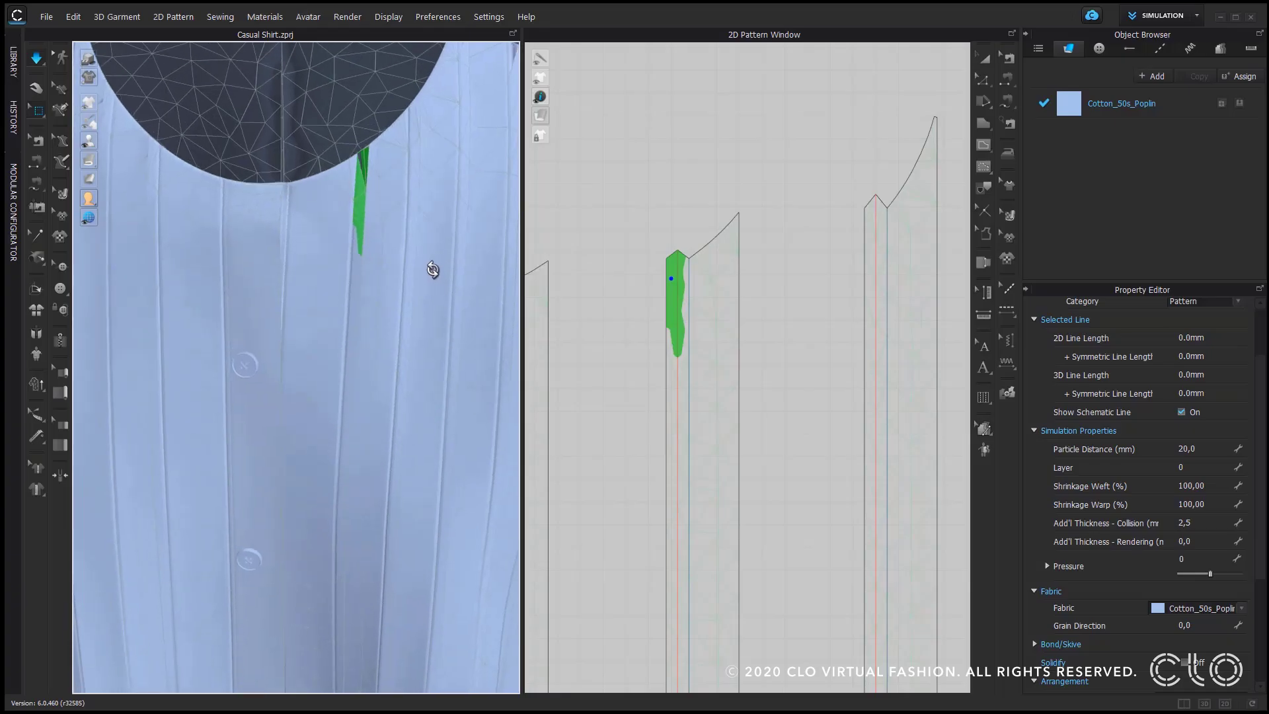
# Reselect only the outer edge of that strip's top fold mesh and pull it to straighten the pleat at the neckline.
pyautogui.click(647, 236)
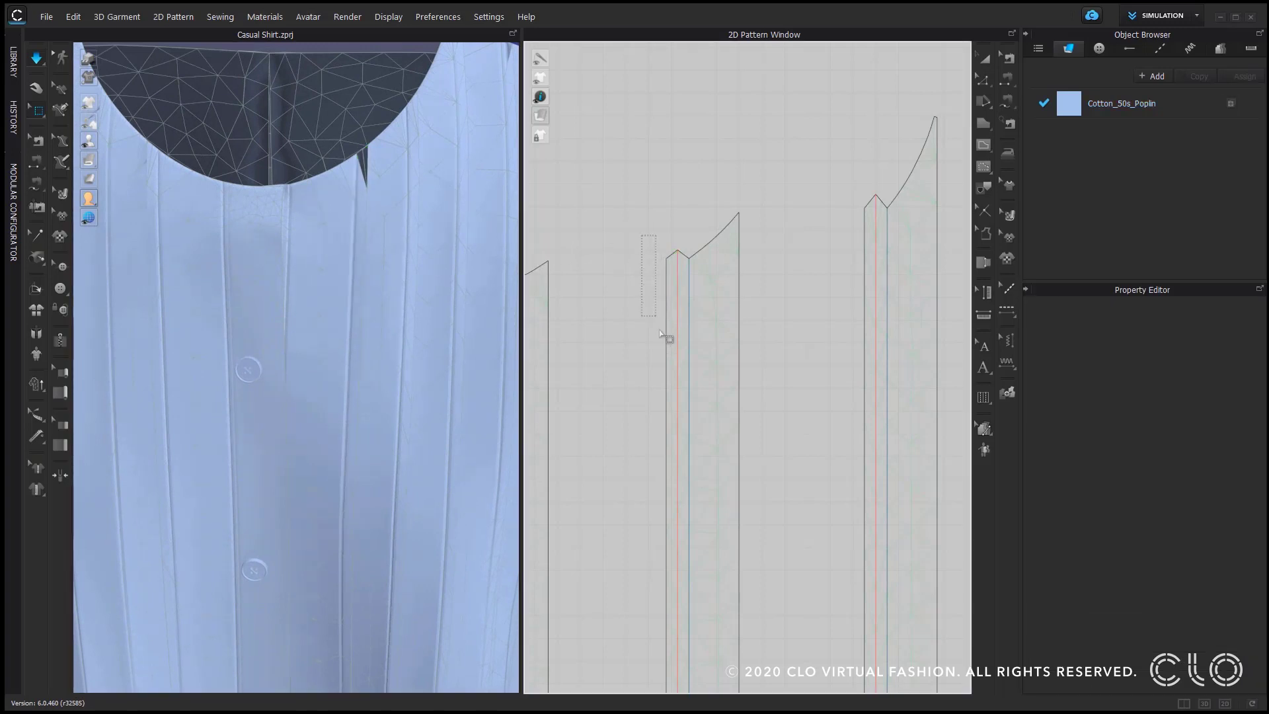
pyautogui.moveTo(659, 332); pyautogui.dragTo(676, 355)
pyautogui.moveTo(677, 355); pyautogui.dragTo(677, 355)
pyautogui.moveTo(353, 203); pyautogui.dragTo(325, 207, button='right')
pyautogui.scroll(3, 350, 197)
pyautogui.moveTo(369, 160); pyautogui.dragTo(289, 333, button='middle')
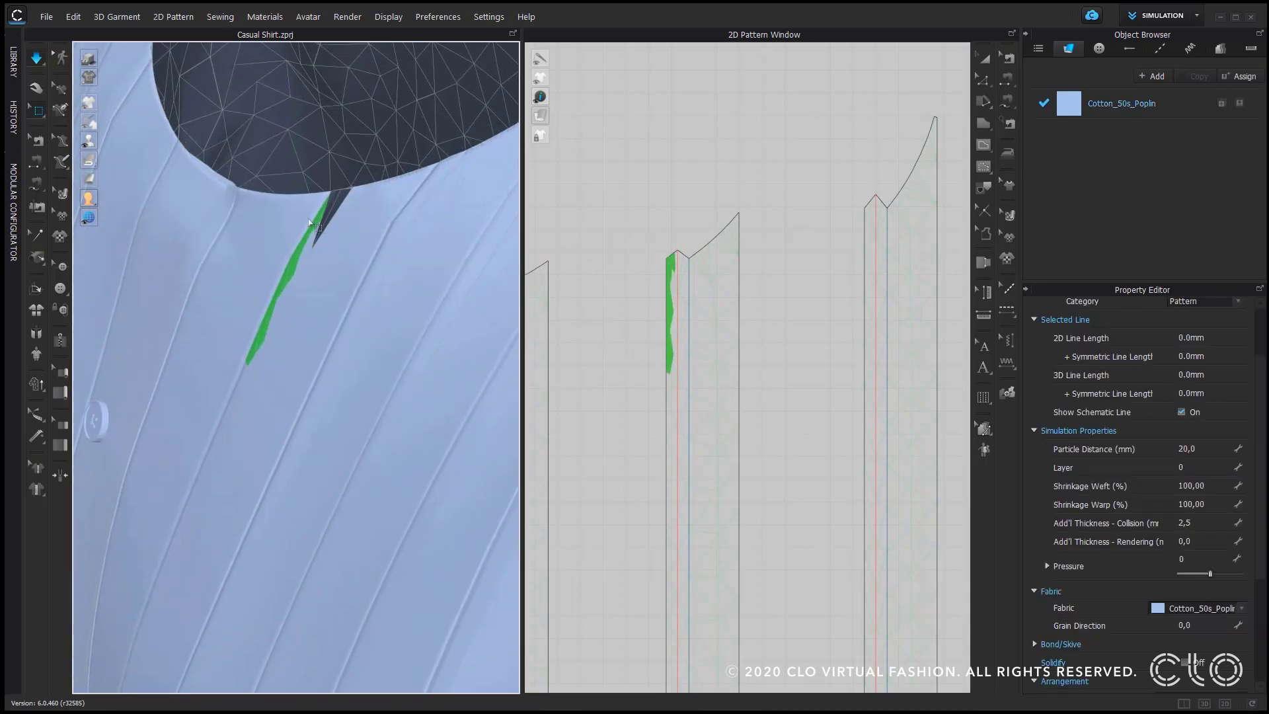
pyautogui.moveTo(318, 222); pyautogui.dragTo(332, 248)
pyautogui.moveTo(335, 250); pyautogui.dragTo(402, 255, button='right')
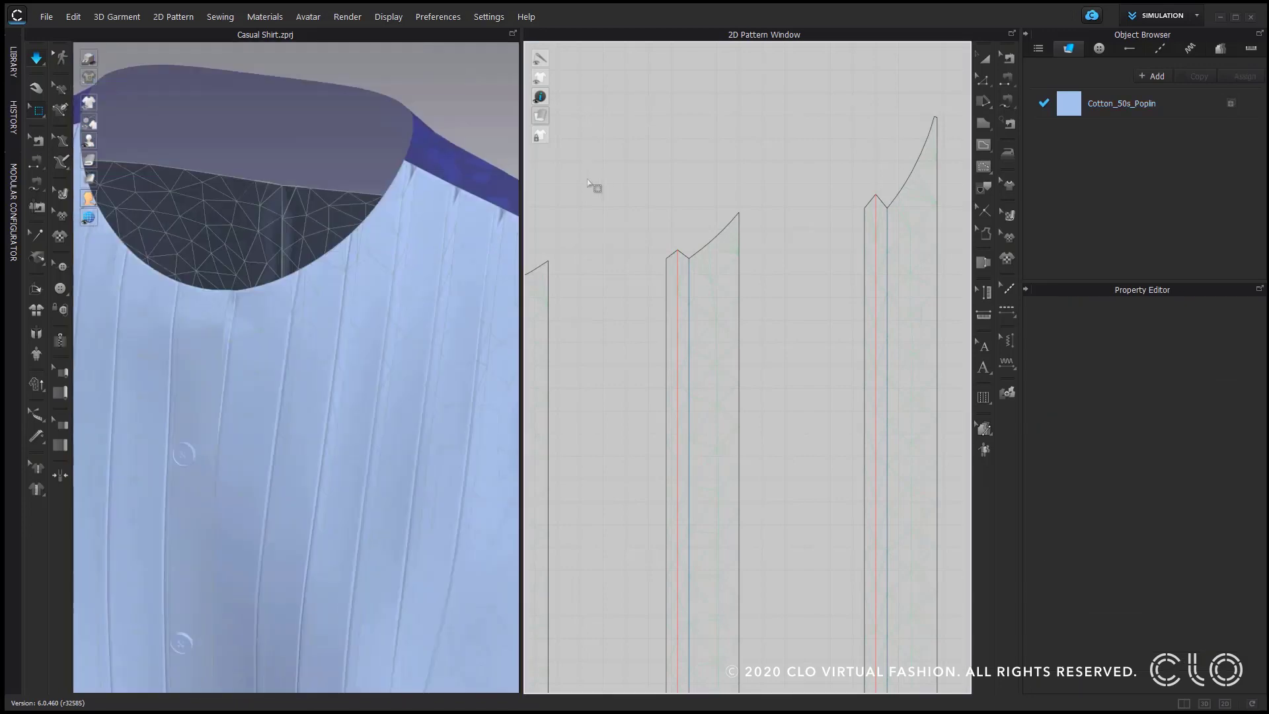
# Set the particle distance of all pleated upper-front pieces on both halves to 5 mm.
pyautogui.moveTo(624, 199); pyautogui.dragTo(577, 199, button='right')
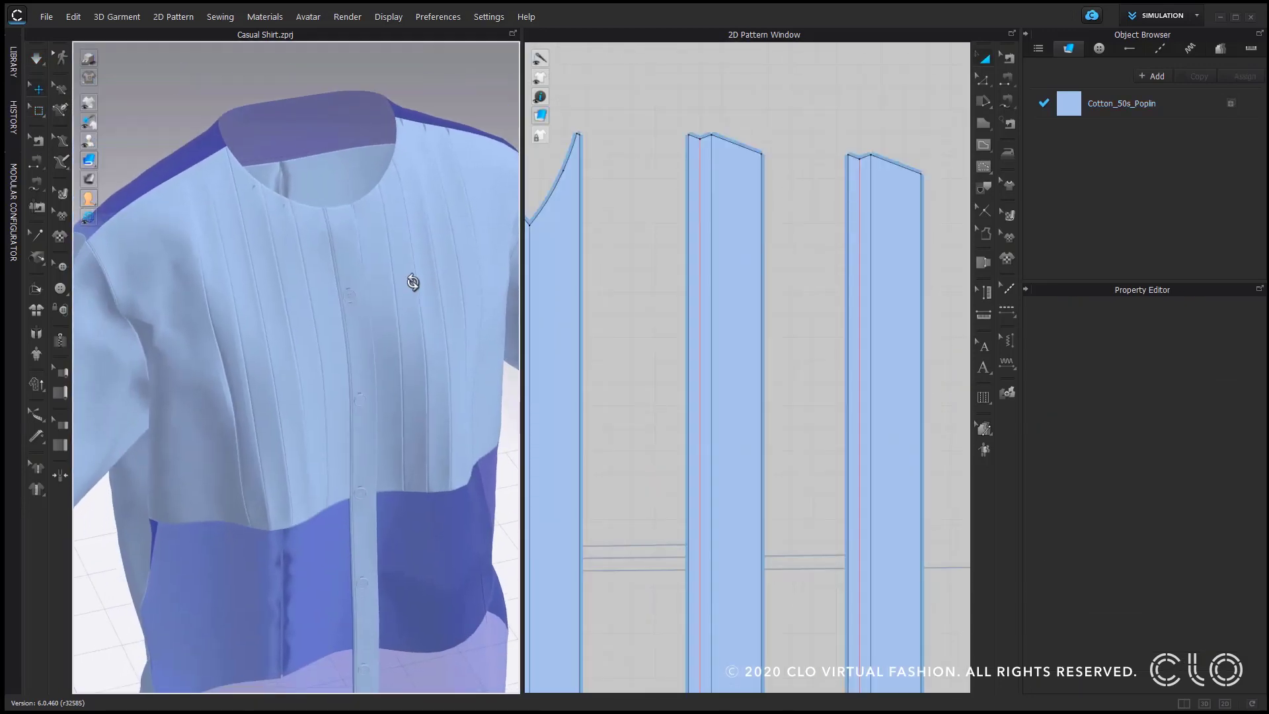
pyautogui.scroll(-5, 617, 298)
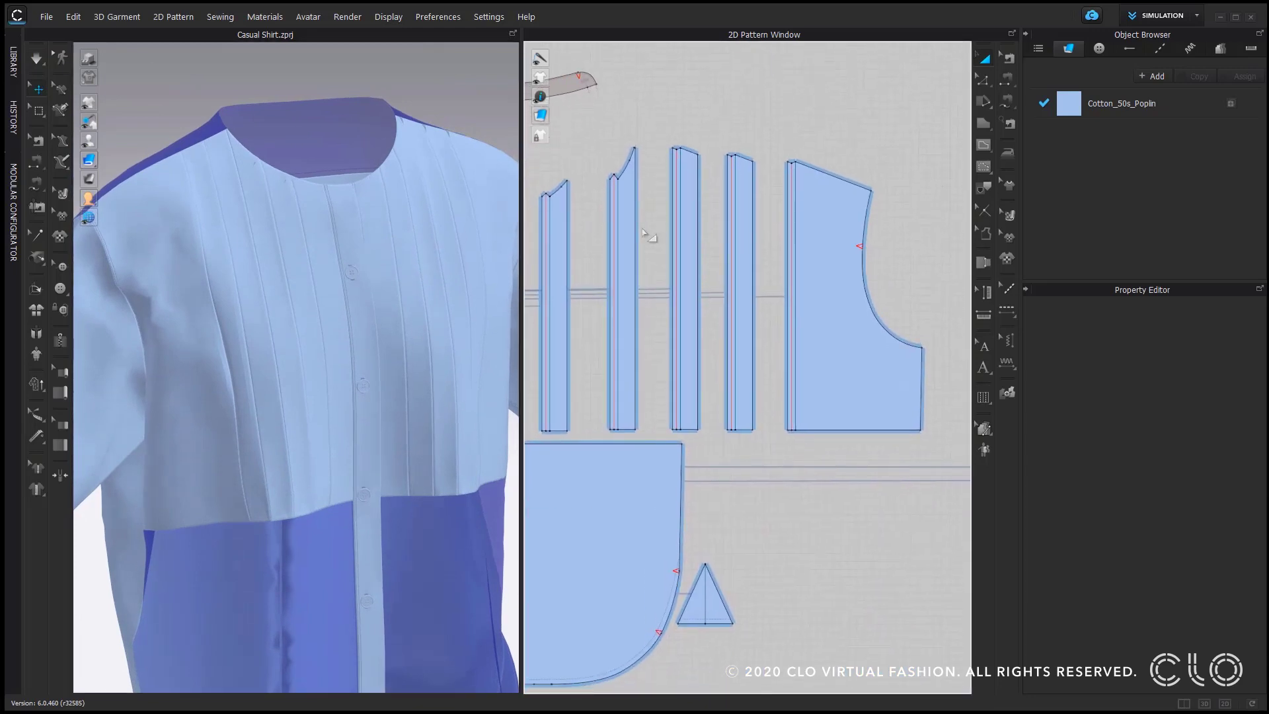
pyautogui.moveTo(729, 274); pyautogui.dragTo(827, 284, button='right')
pyautogui.moveTo(527, 220); pyautogui.dragTo(714, 366)
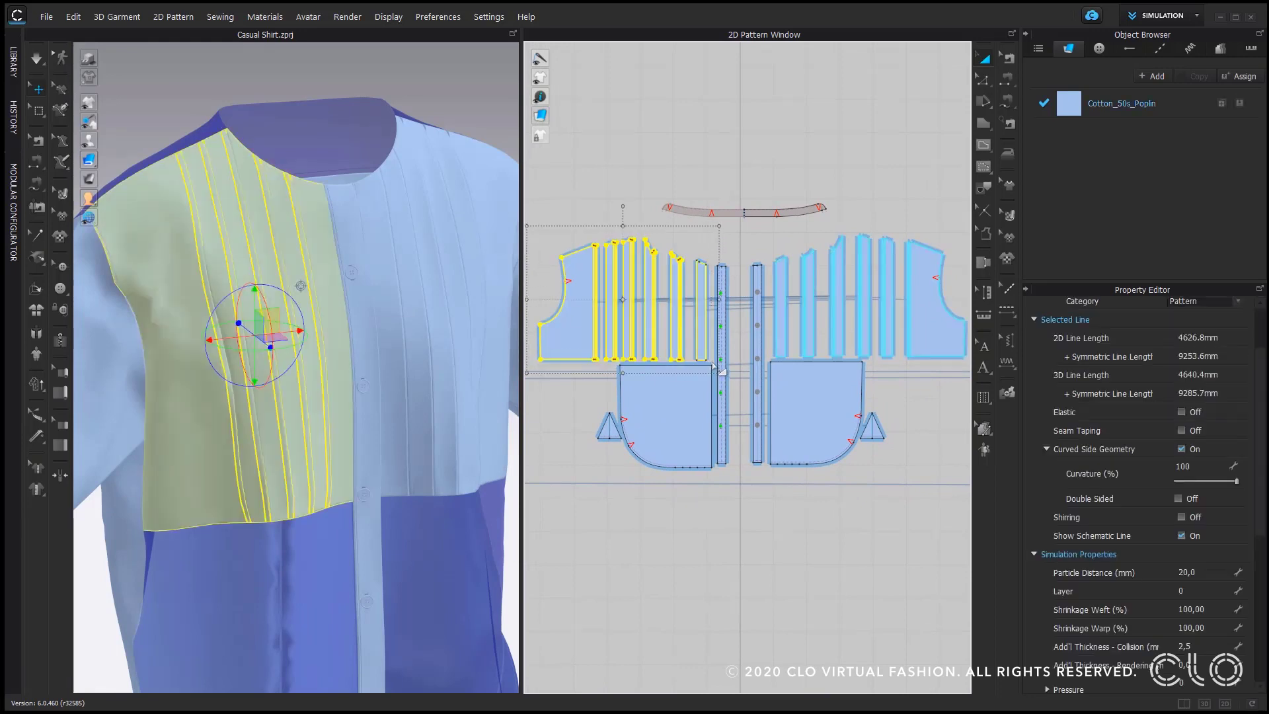
pyautogui.moveTo(769, 224); pyautogui.dragTo(969, 370)
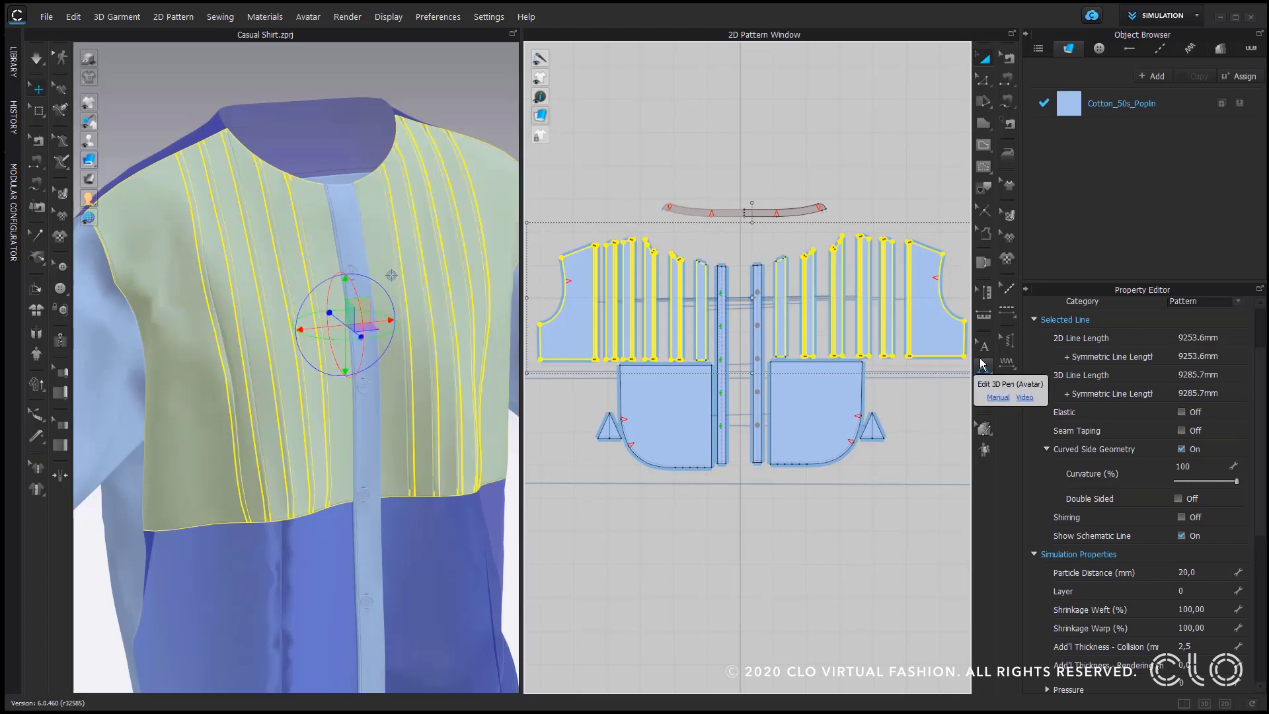
pyautogui.scroll(-3, 1199, 374)
pyautogui.click(1198, 374)
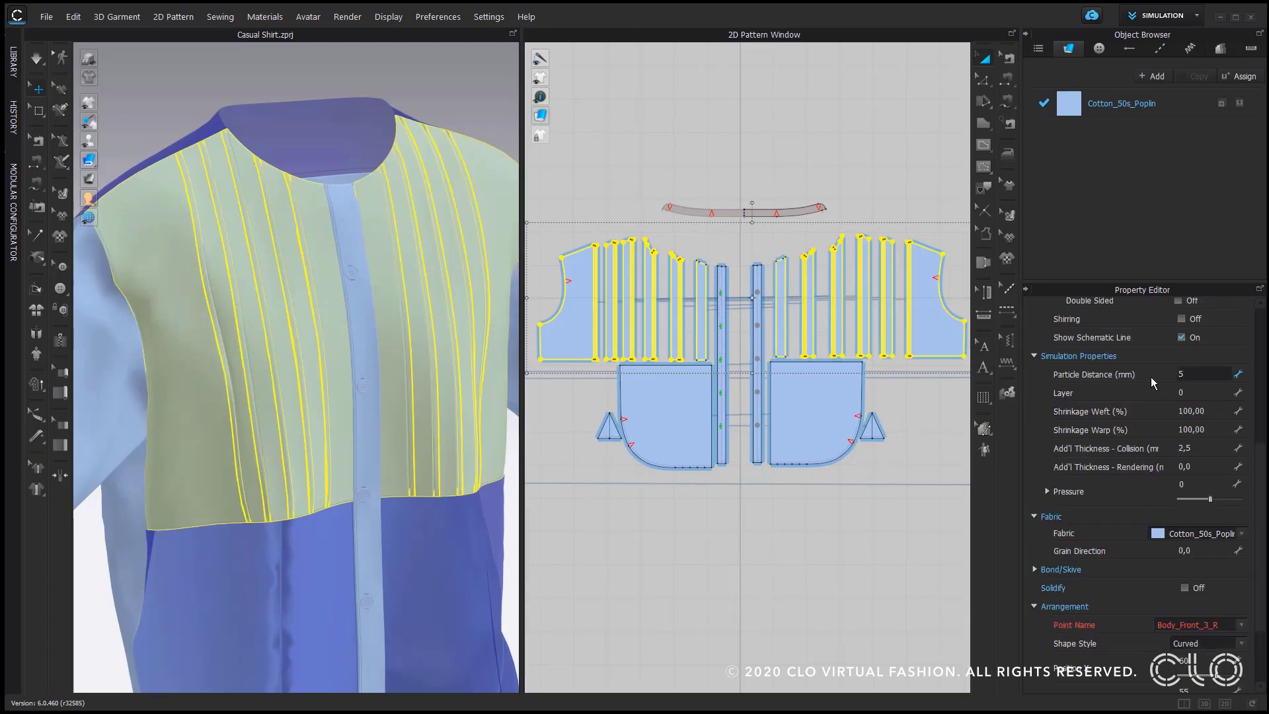
pyautogui.press('Return')
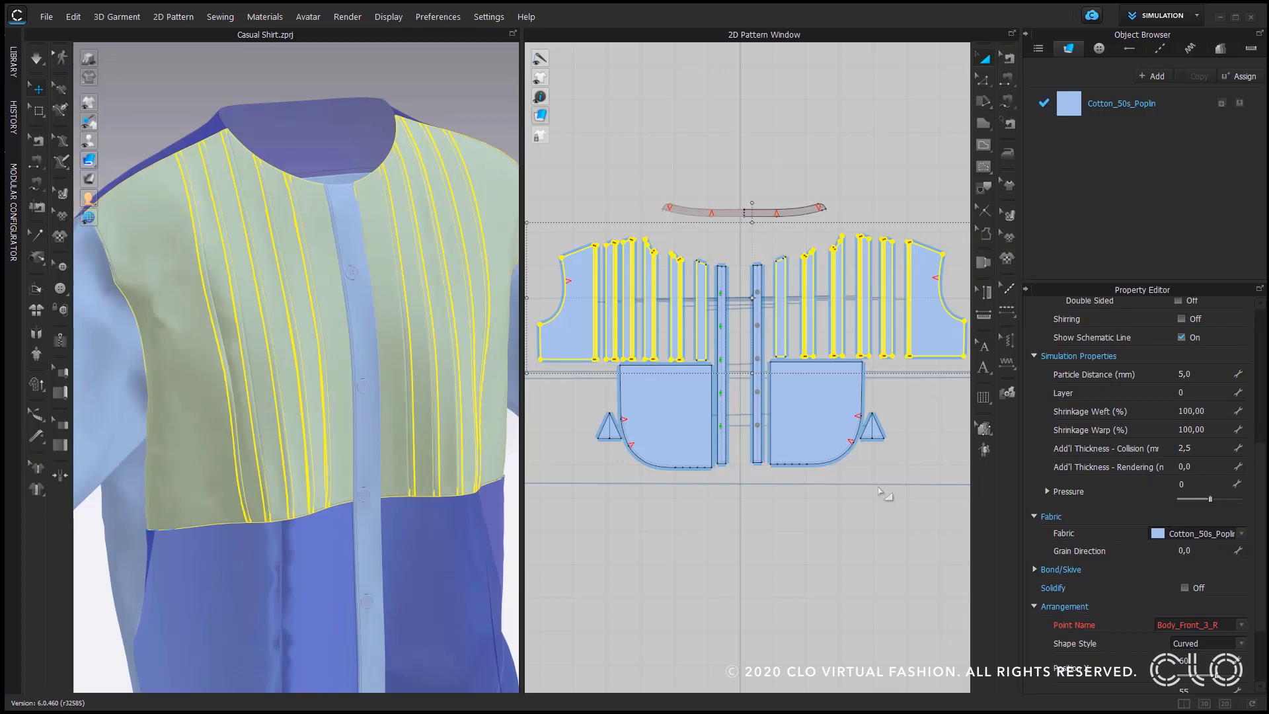
pyautogui.click(879, 494)
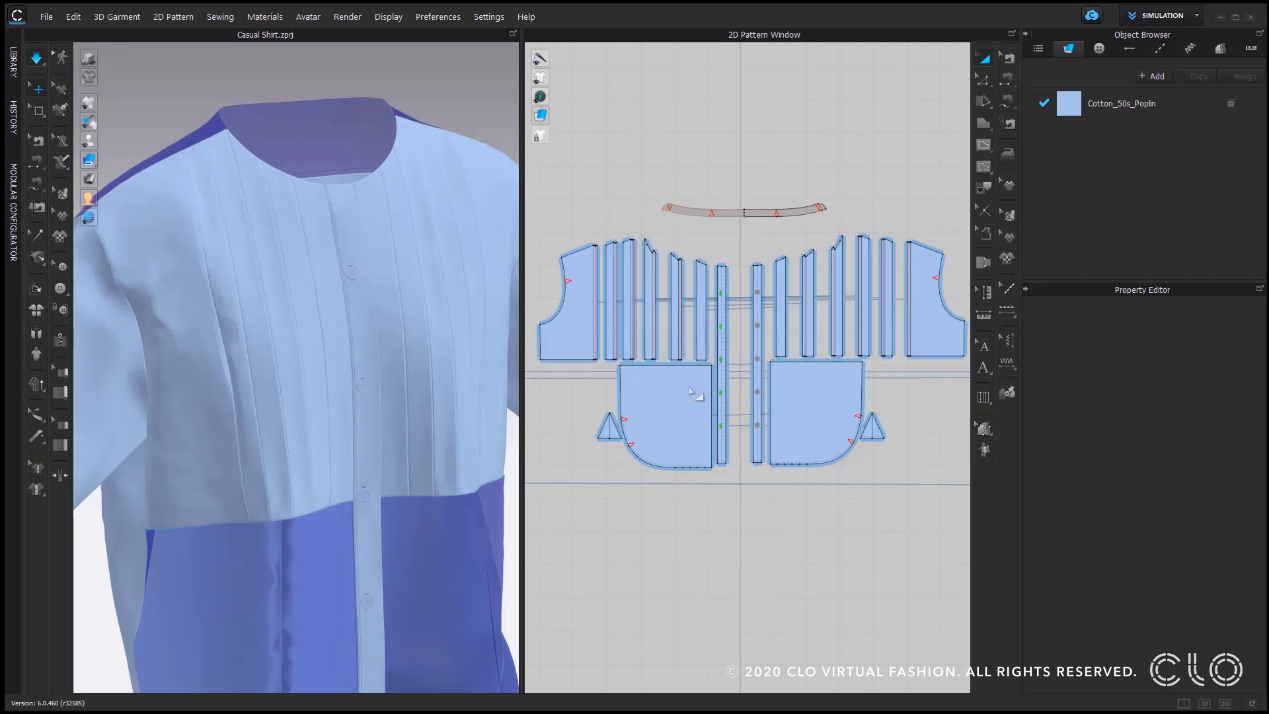
# Box-select the top fold mesh of the third strip from the placket and straighten its pleat at the neckline during simulation.
pyautogui.scroll(5, 335, 232)
pyautogui.click(312, 317)
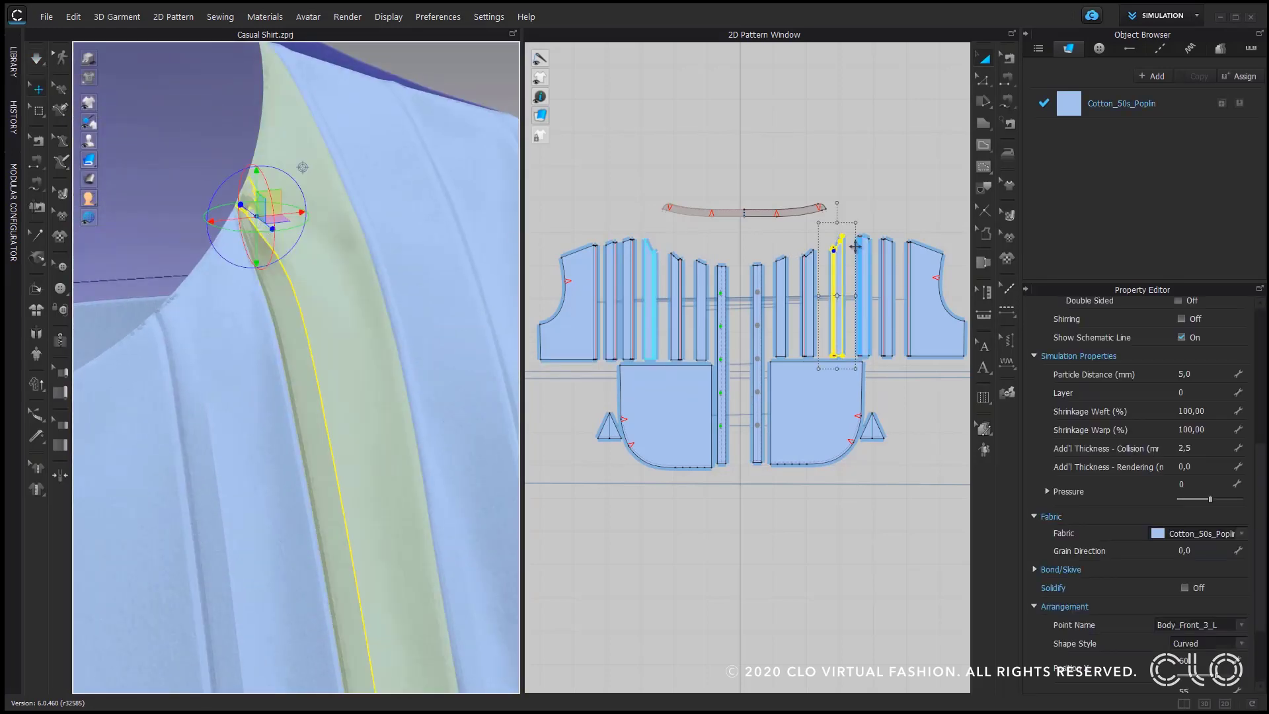
pyautogui.scroll(6, 854, 247)
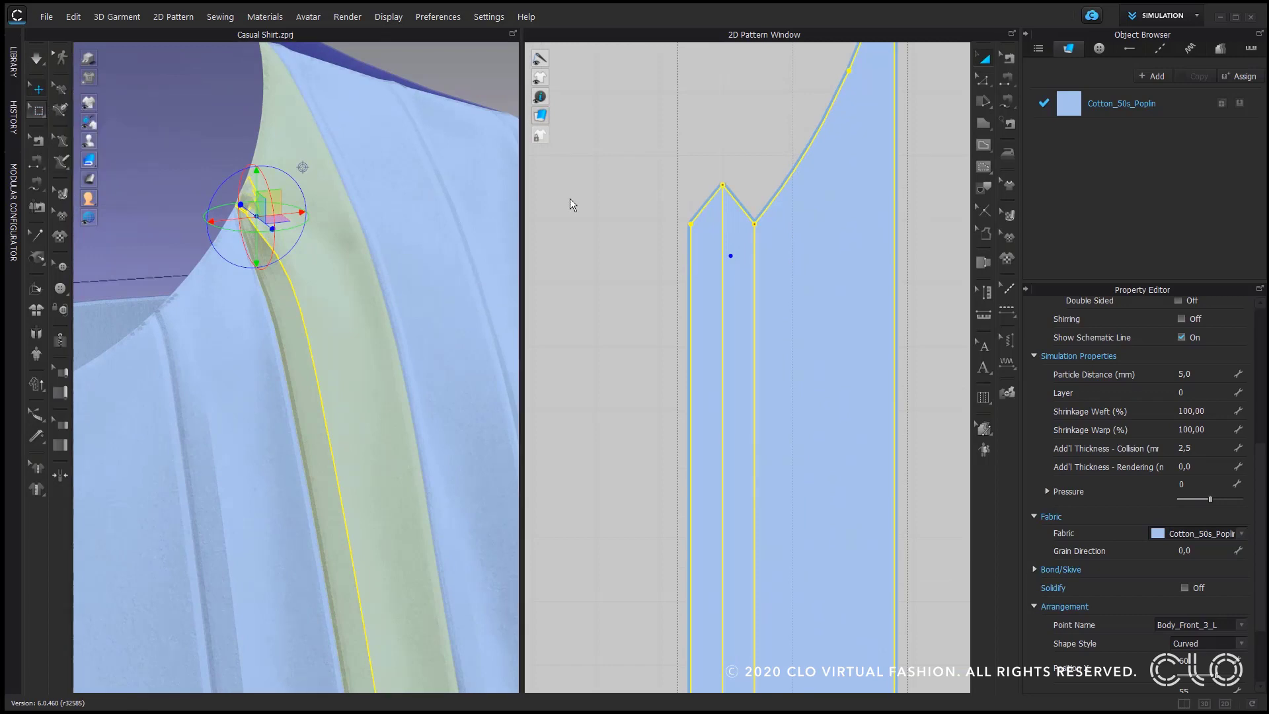
pyautogui.press('w')
pyautogui.moveTo(629, 150); pyautogui.dragTo(723, 357)
pyautogui.moveTo(477, 380); pyautogui.dragTo(355, 200, button='right')
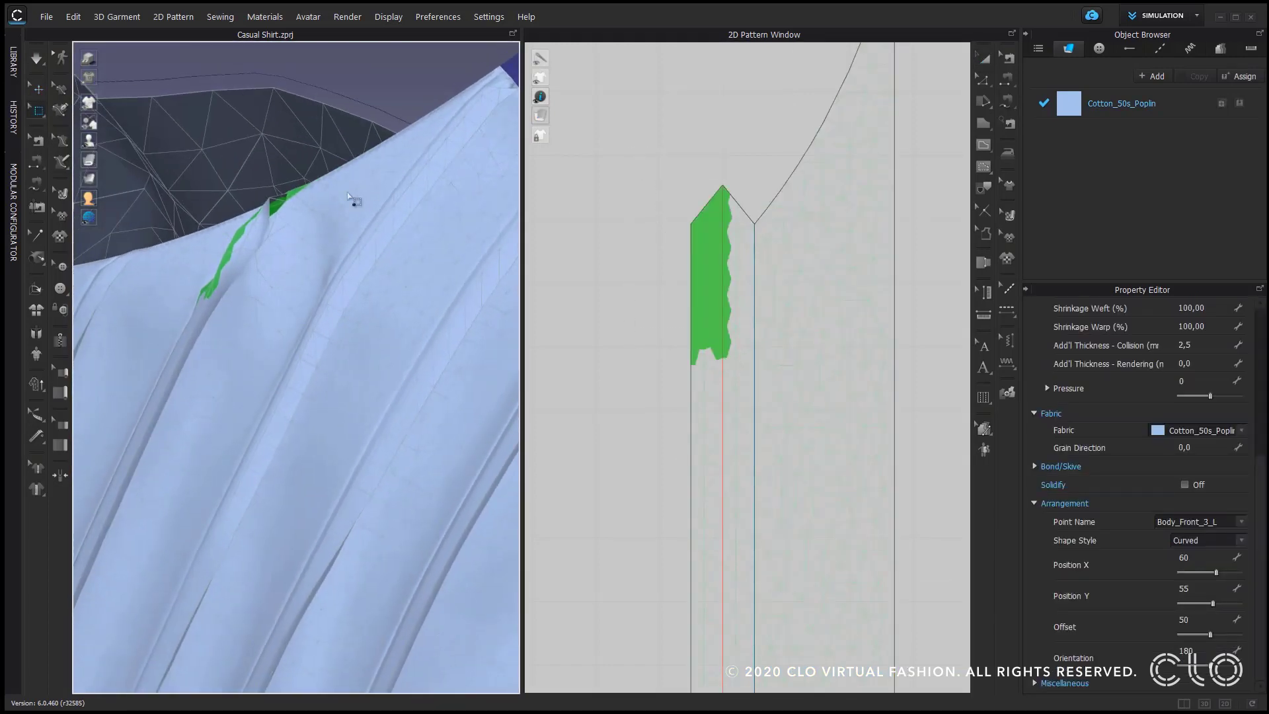
pyautogui.moveTo(253, 226); pyautogui.dragTo(388, 244, button='right')
pyautogui.scroll(-4, 282, 238)
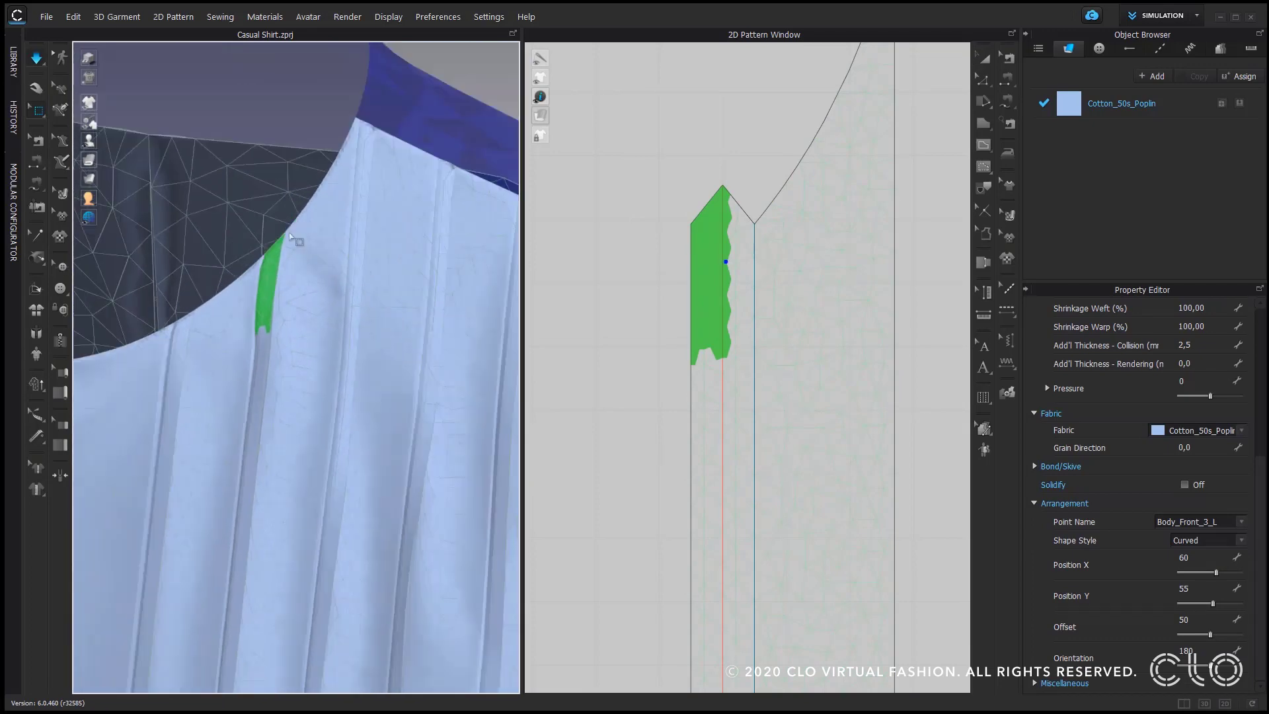
pyautogui.click(648, 131)
pyautogui.press('space')
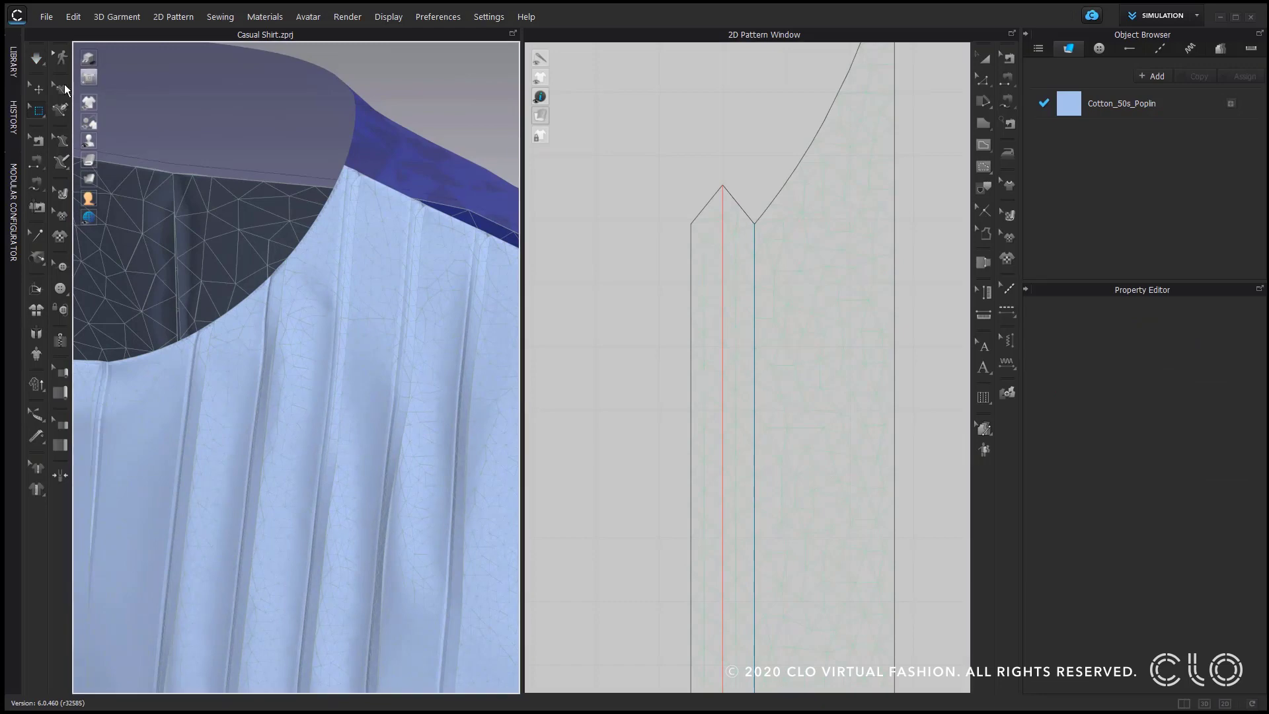
# Return to Select/Move and examine the pleats on the whole shirt front from the neckline to the hem.
pyautogui.click(37, 88)
pyautogui.scroll(-4, 333, 201)
pyautogui.moveTo(343, 206); pyautogui.dragTo(408, 73, button='middle')
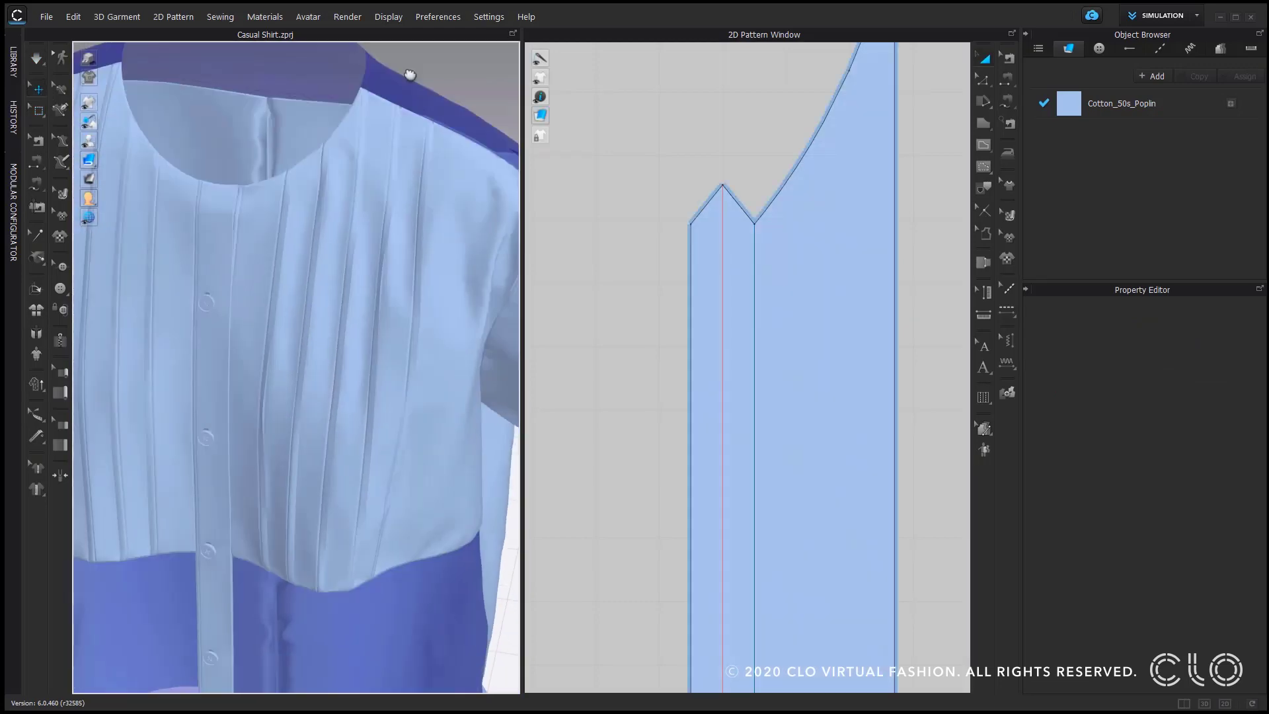
pyautogui.moveTo(407, 73); pyautogui.dragTo(421, 177, button='right')
pyautogui.scroll(-5, 429, 177)
pyautogui.scroll(-2, 380, 259)
pyautogui.moveTo(380, 259); pyautogui.dragTo(405, 264, button='right')
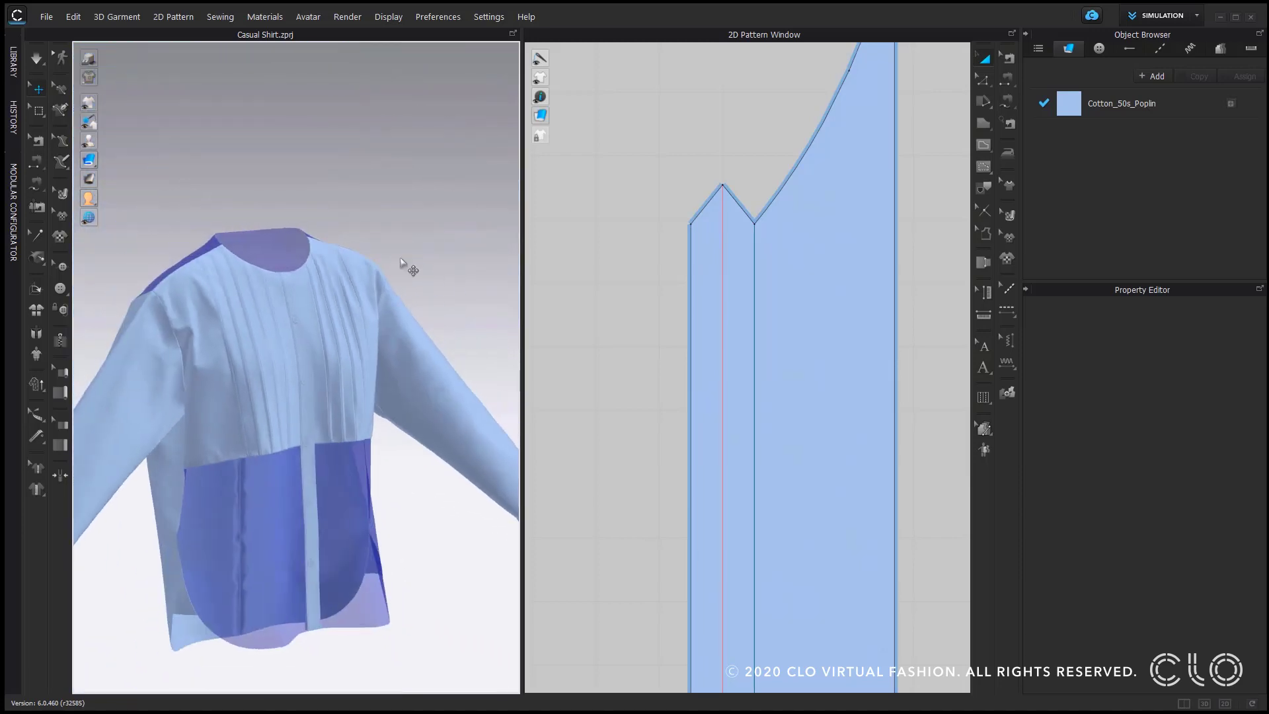
pyautogui.moveTo(405, 264); pyautogui.dragTo(429, 206, button='middle')
pyautogui.scroll(-4, 669, 194)
pyautogui.scroll(-6, 700, 186)
# Show the hidden collar pieces and the avatar in the 3D view.
pyautogui.moveTo(725, 176); pyautogui.dragTo(886, 156, button='middle')
pyautogui.click(769, 58)
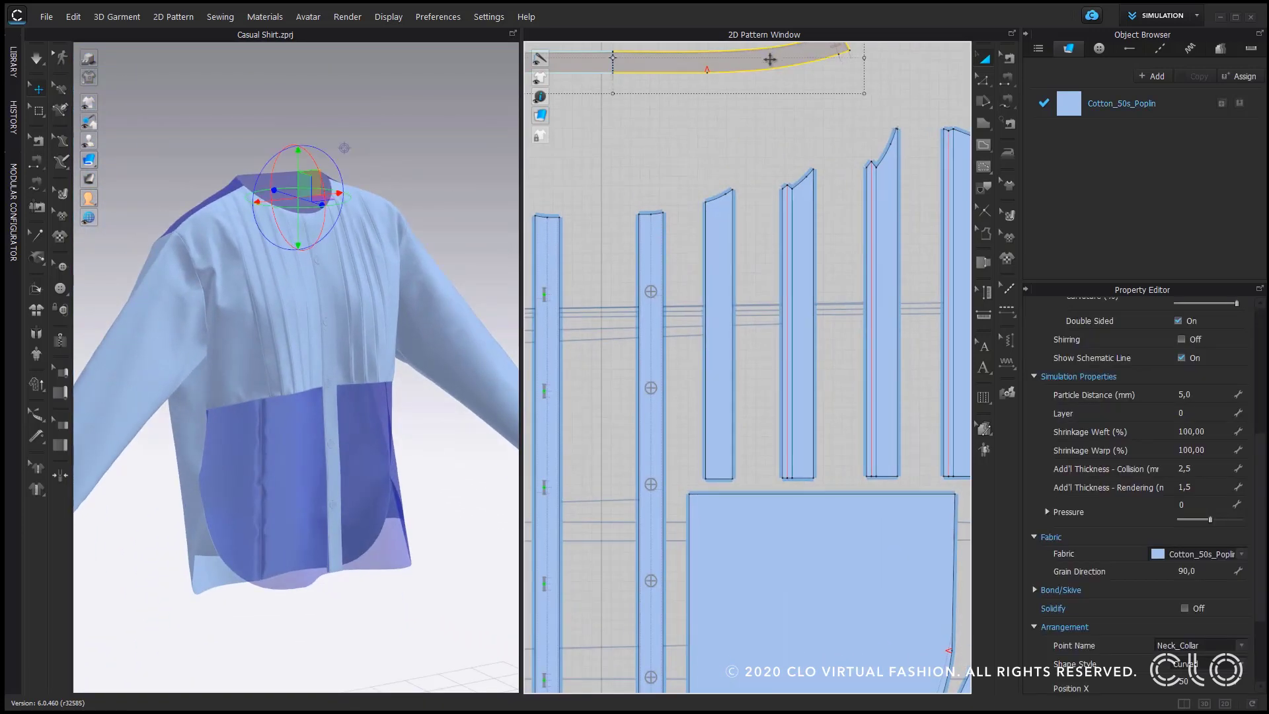
pyautogui.hotkey('shift', 'q')
pyautogui.scroll(-4, 617, 182)
pyautogui.click(618, 182)
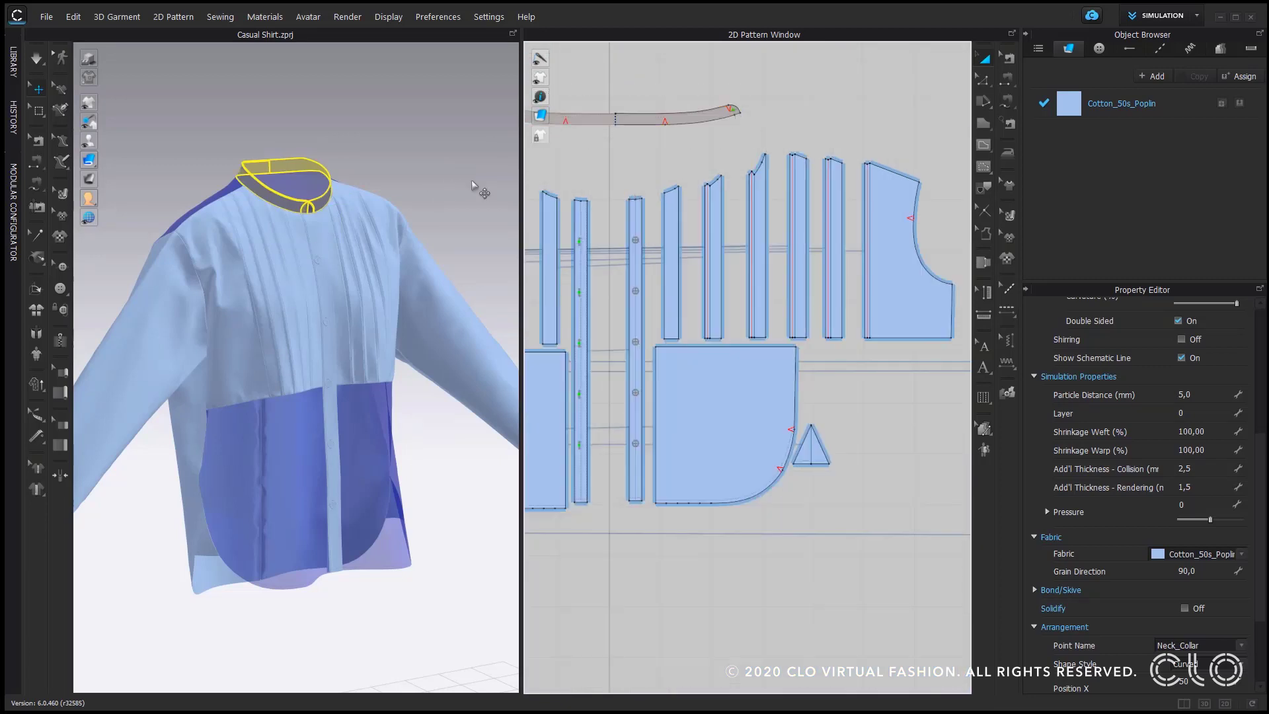
pyautogui.hotkey('shift', 'a')
# Select the collar, yoke and both lower front pieces together and activate them.
pyautogui.click(283, 202)
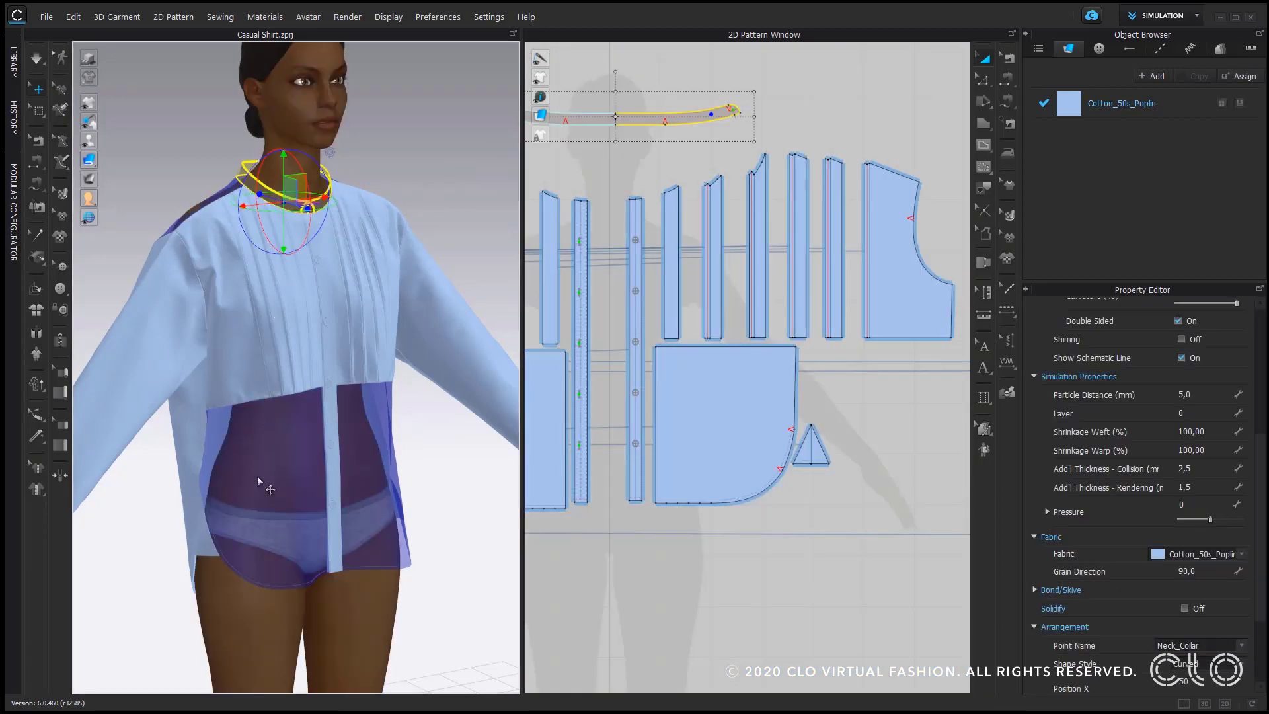
pyautogui.keyDown('shift'); pyautogui.click(257, 477); pyautogui.keyUp('shift')
pyautogui.keyDown('shift'); pyautogui.click(208, 199); pyautogui.keyUp('shift')
pyautogui.keyDown('shift'); pyautogui.click(363, 427); pyautogui.keyUp('shift')
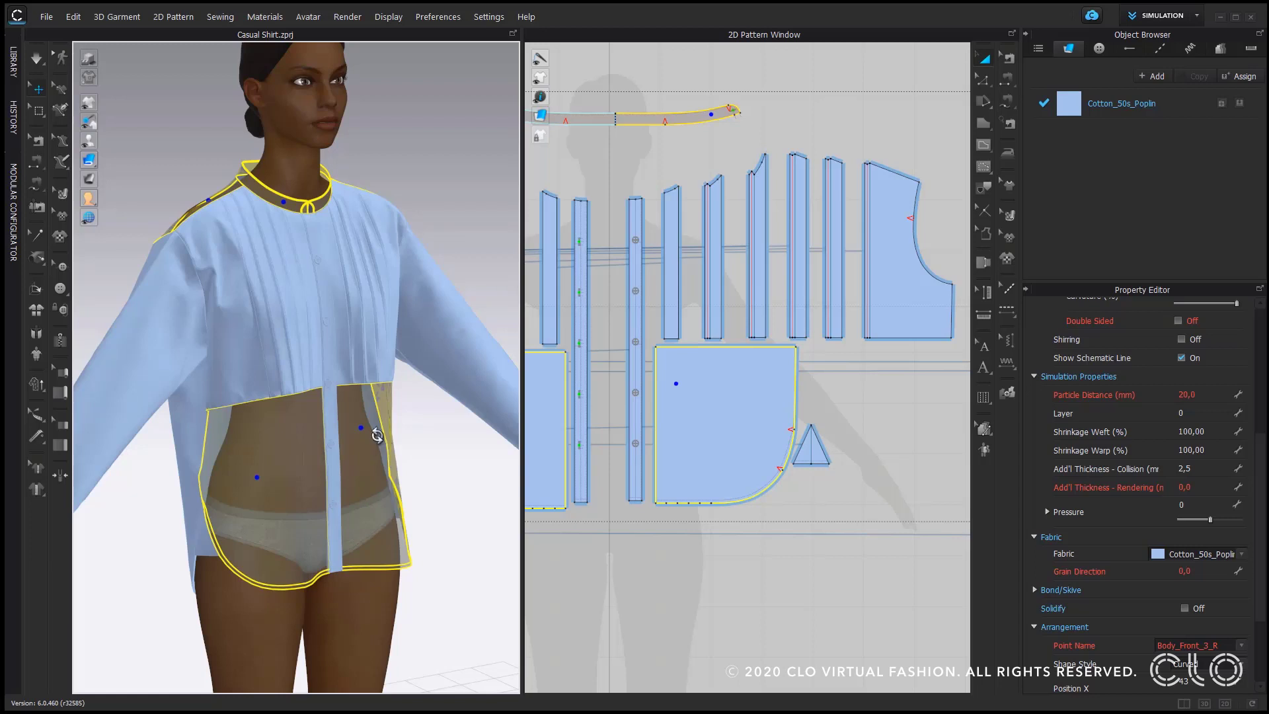
pyautogui.rightClick(376, 436)
pyautogui.click(471, 122)
pyautogui.click(469, 123)
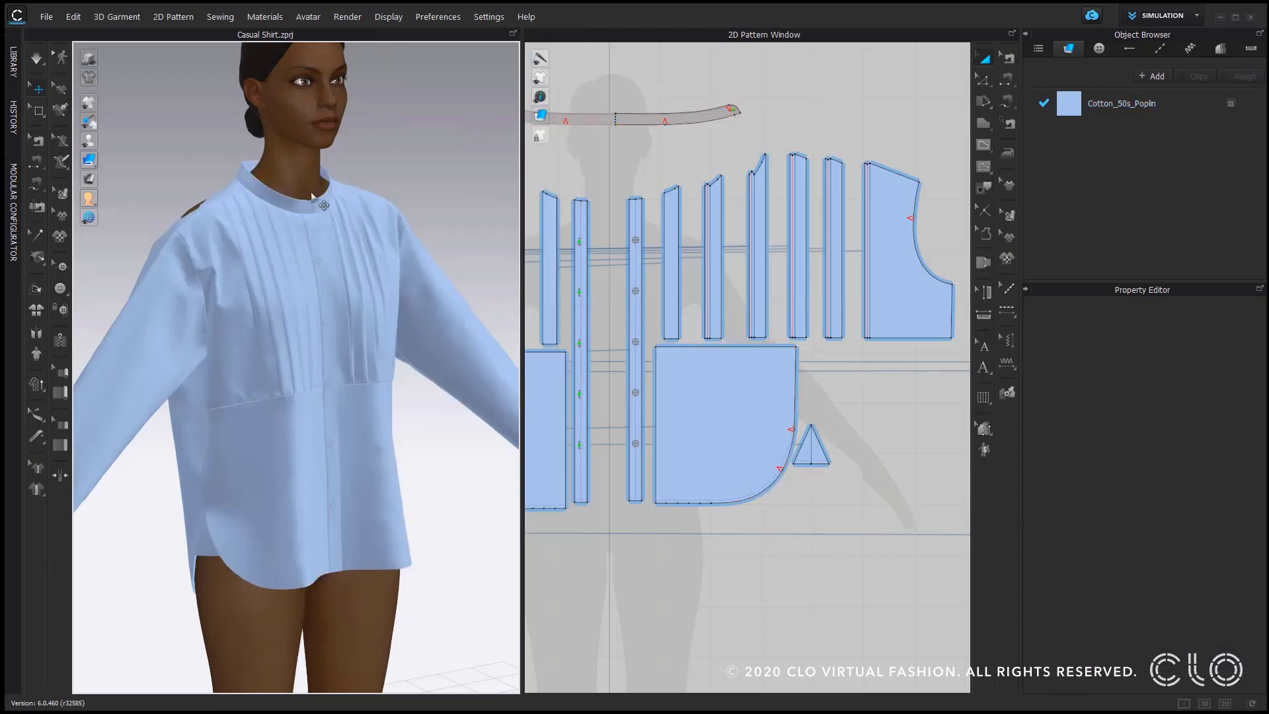
# Simulate the complete shirt on the avatar and check how the pleated front drapes.
pyautogui.press('space')
pyautogui.press('w')
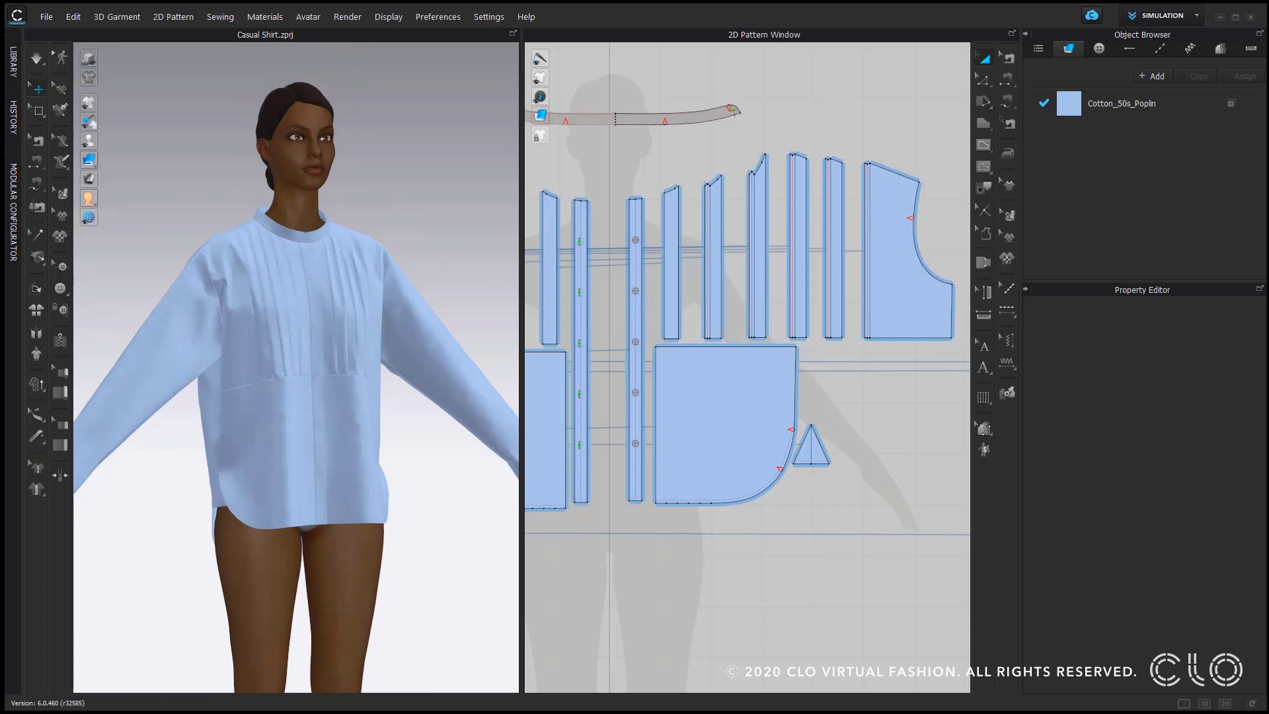
pyautogui.scroll(2, 371, 454)
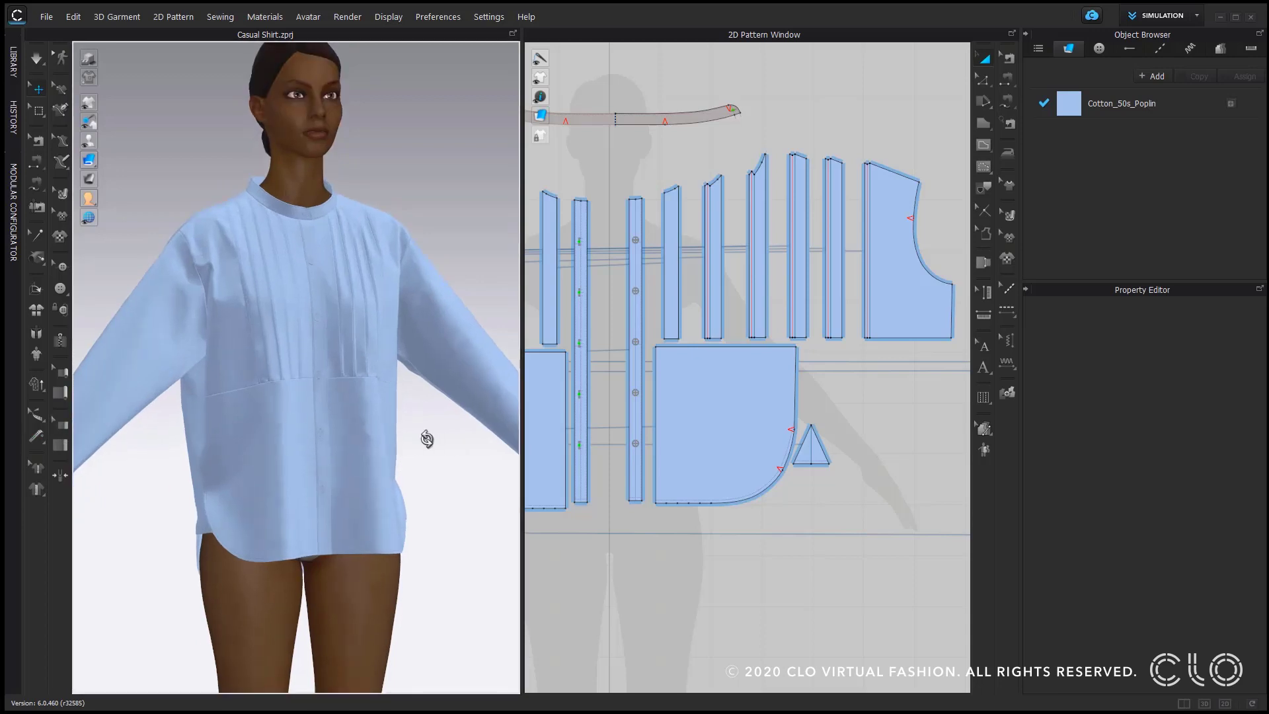
pyautogui.moveTo(427, 438); pyautogui.dragTo(458, 445, button='right')
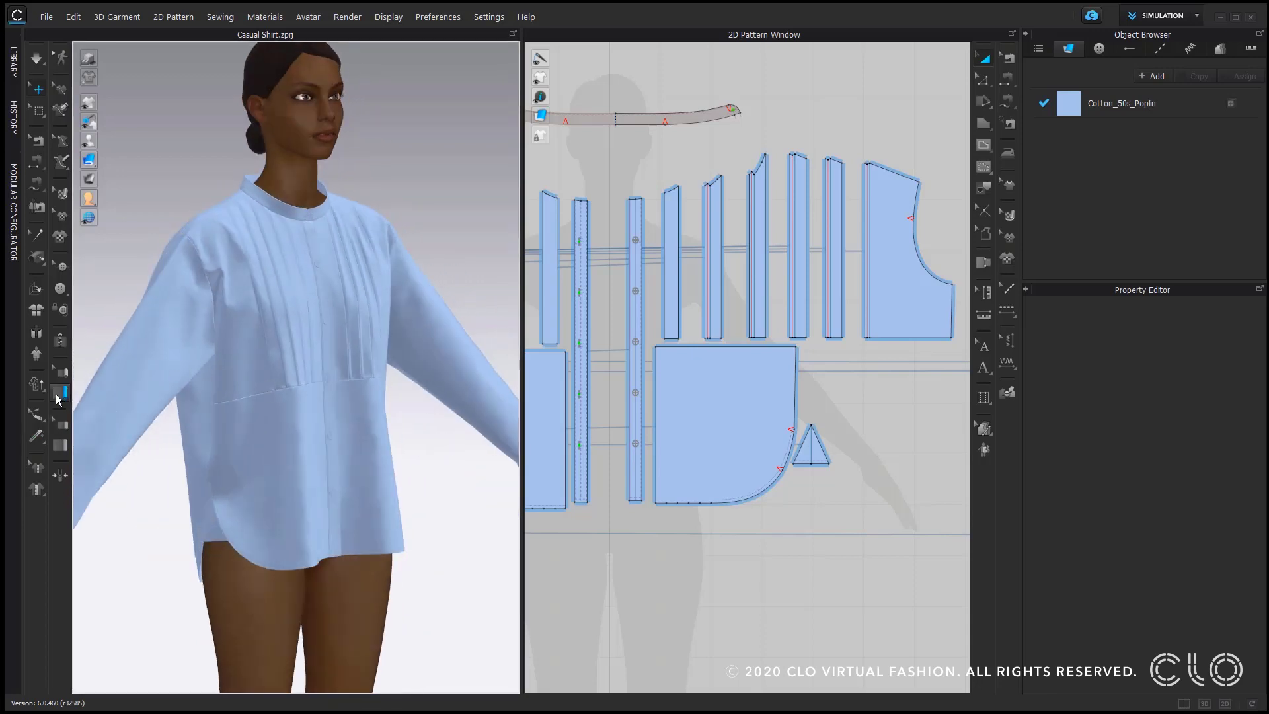
# Apply Hi-Res properties with 5 mm particle distance, 1 mm collision thickness, 0 mm skin offset and Fitting quality, and simulate the shirt.
pyautogui.click(36, 385)
pyautogui.click(99, 383)
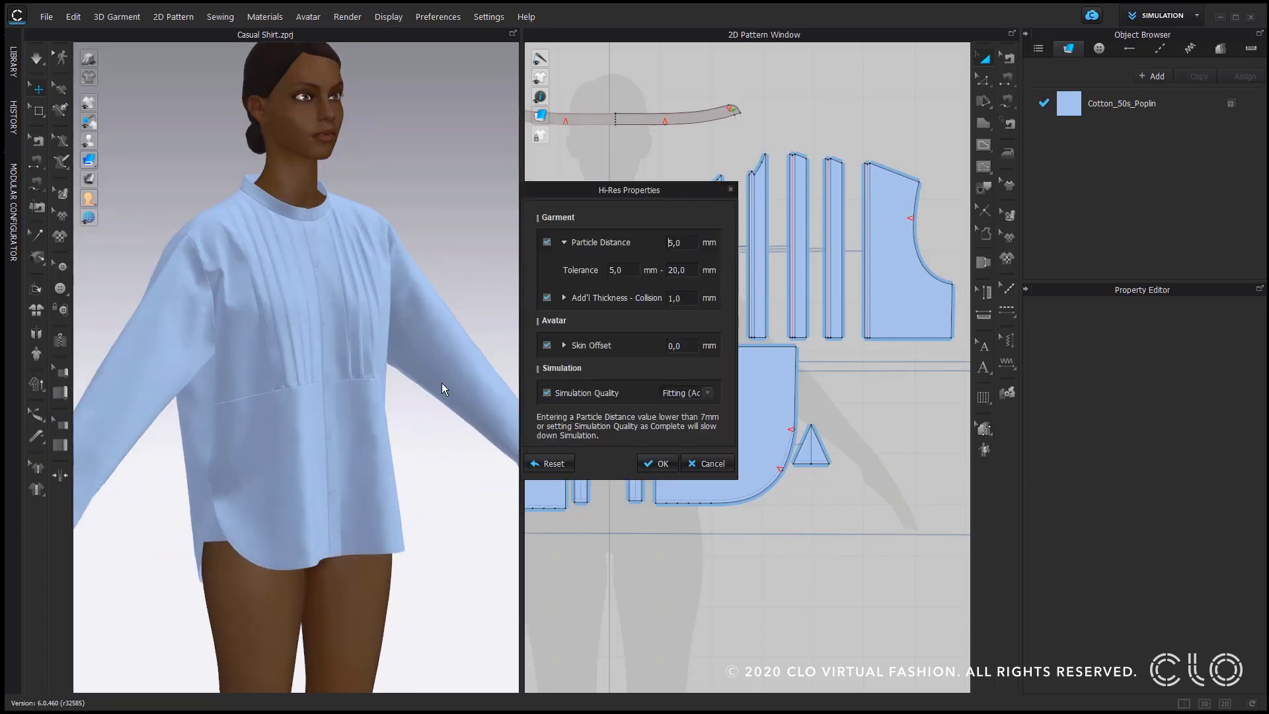
pyautogui.click(648, 458)
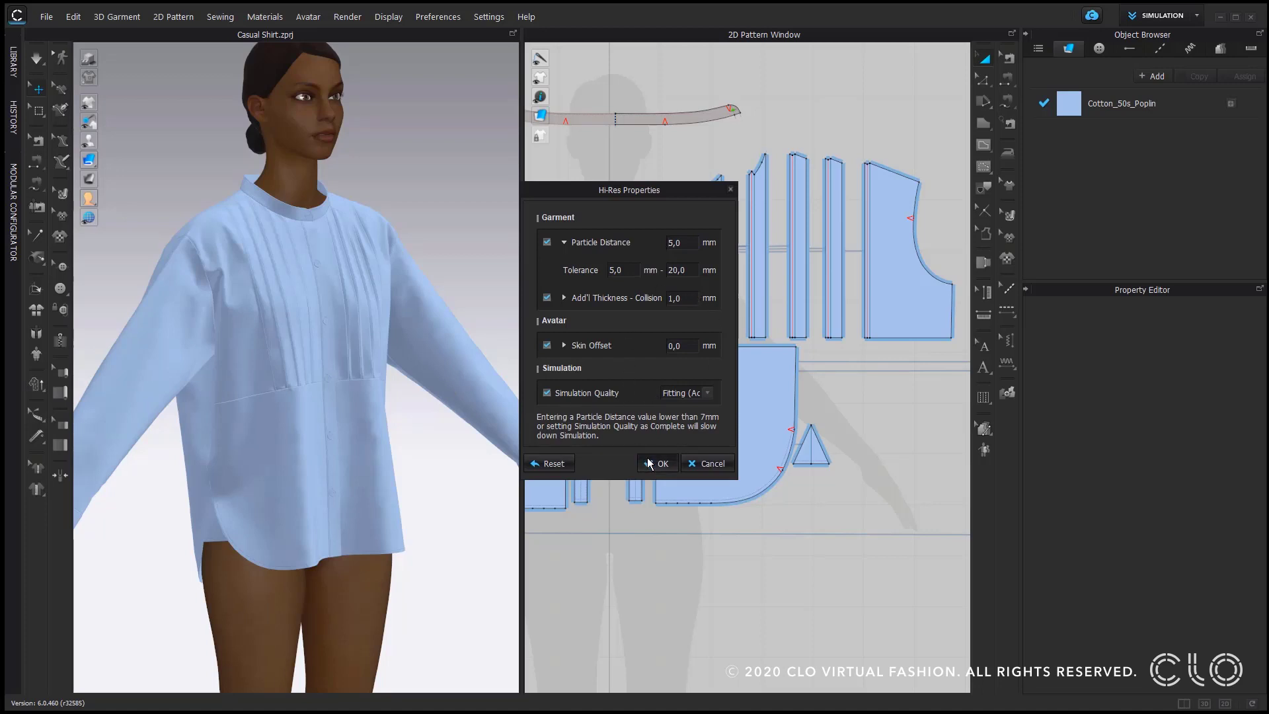
pyautogui.click(388, 224)
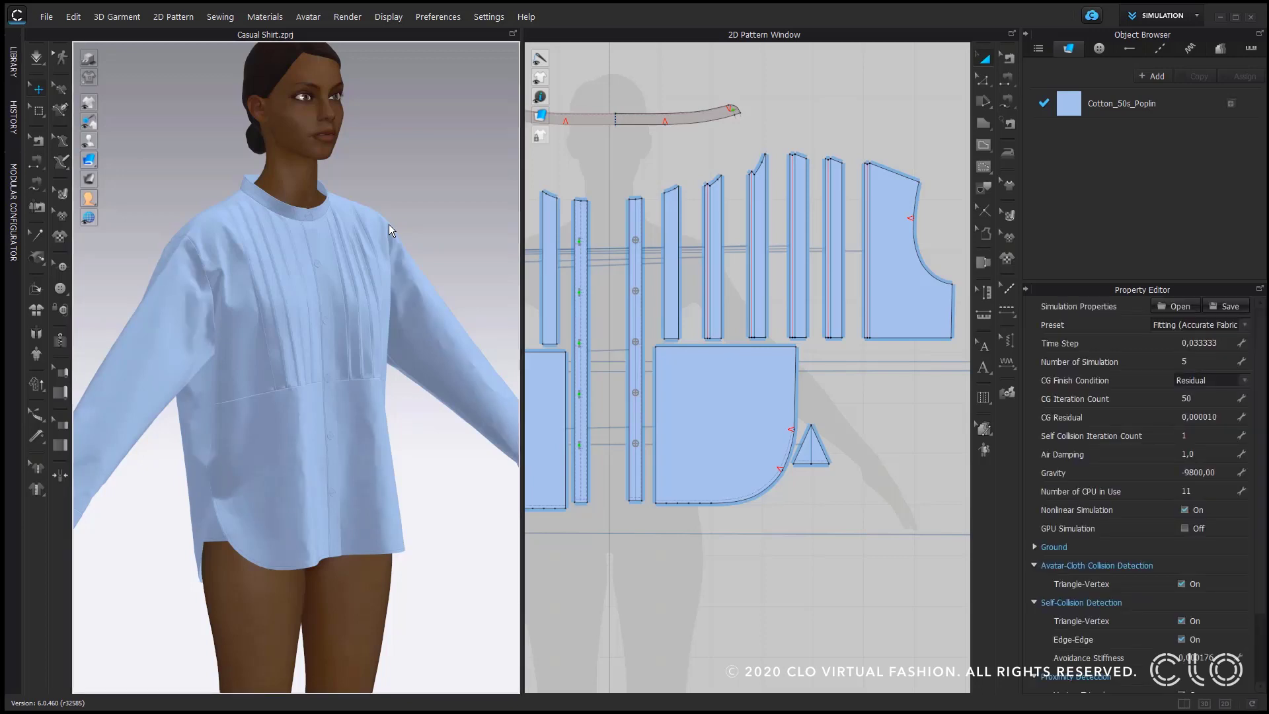
pyautogui.press('space')
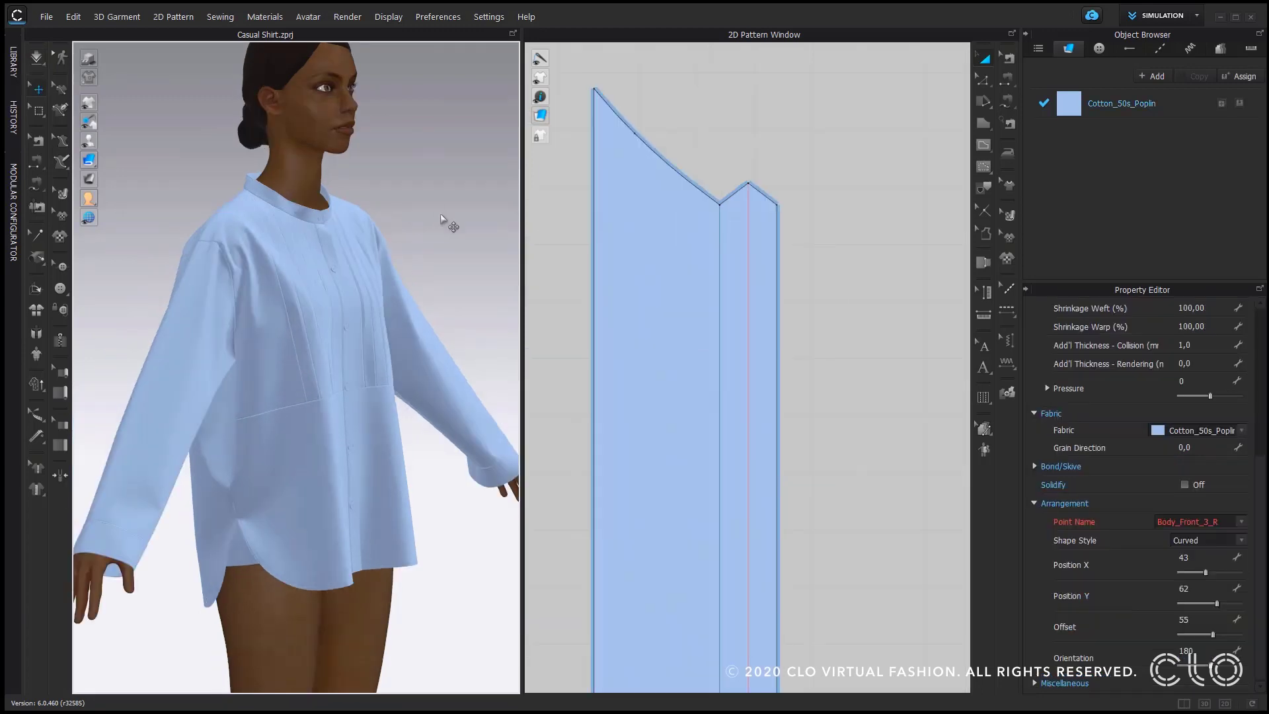
pyautogui.moveTo(370, 251)
pyautogui.mouseDown(button='right')
pyautogui.moveTo(396, 254)
pyautogui.moveTo(297, 251)
pyautogui.moveTo(388, 238)
pyautogui.mouseUp(button='right')
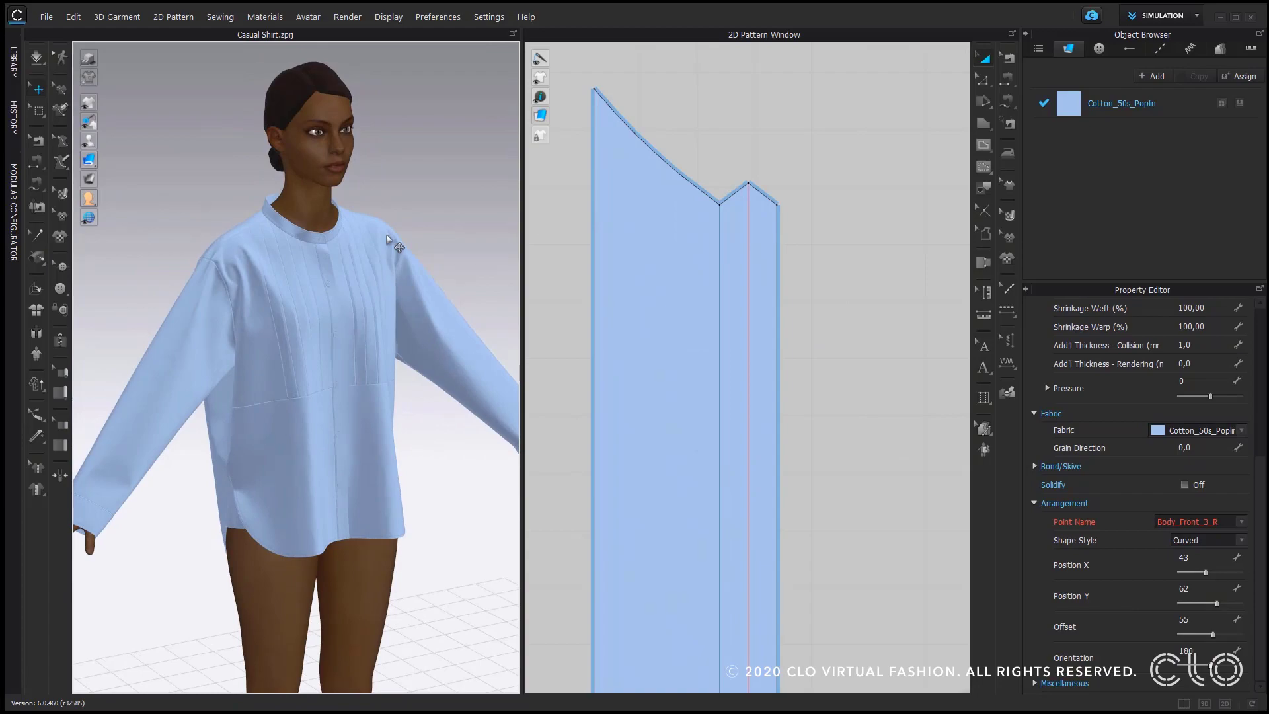